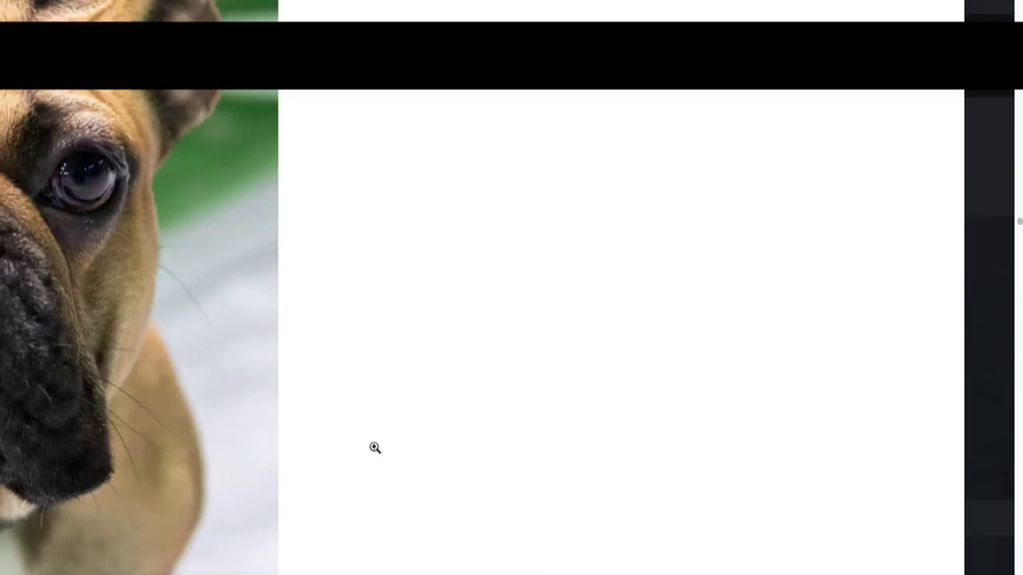
scroll(375, 423, "up", 5)
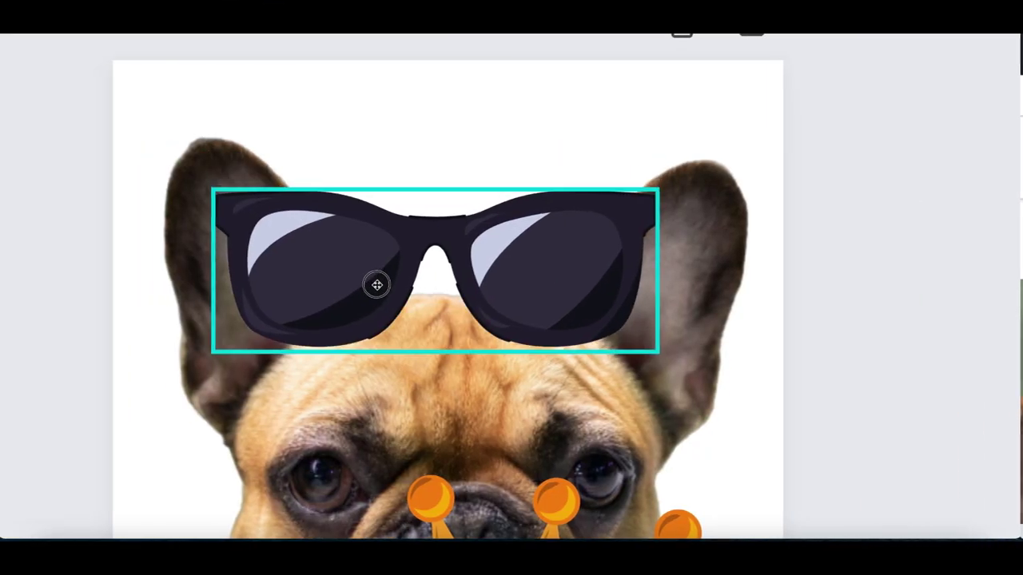
left_click_drag(376, 283, 395, 393)
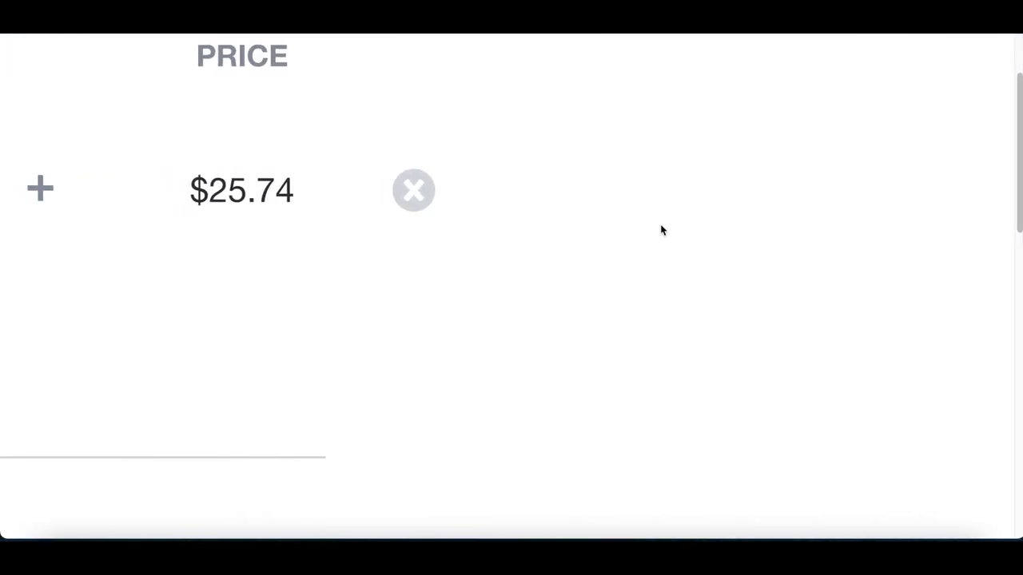
left_click_drag(230, 198, 370, 199)
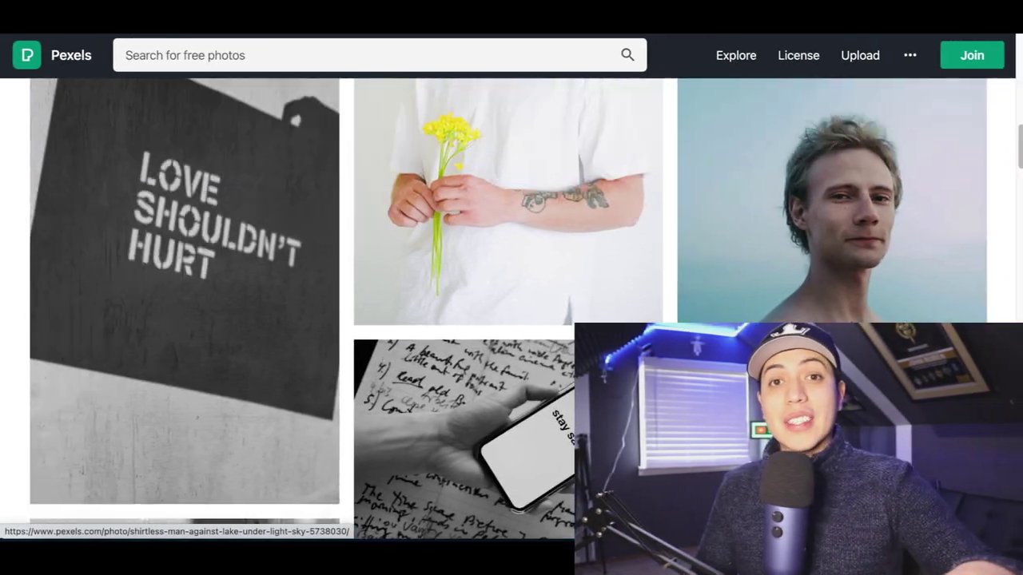
Browse the free stock photos on the Pexels home page.
scroll(260, 136, "up", 15)
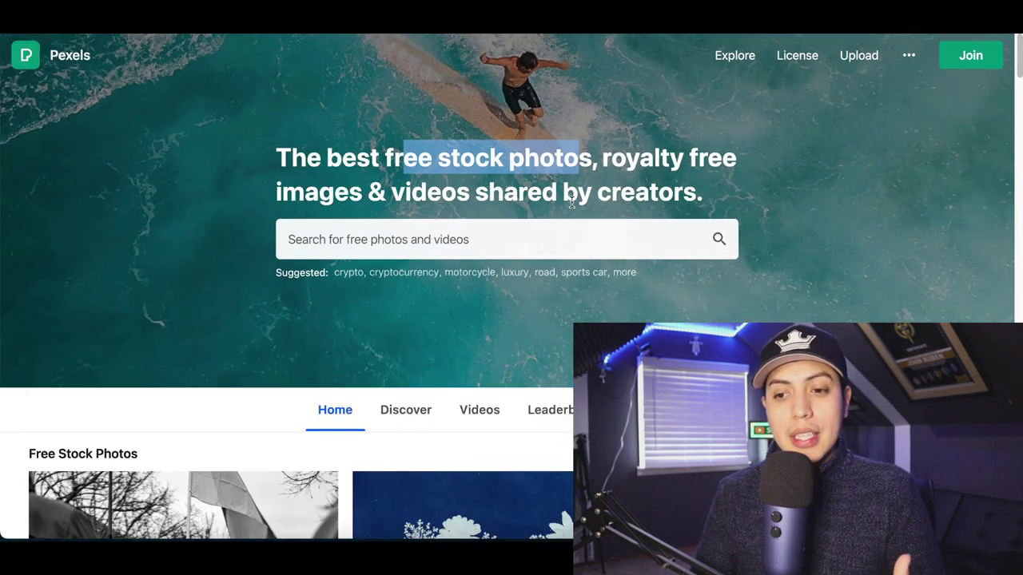
scroll(869, 272, "down", 5)
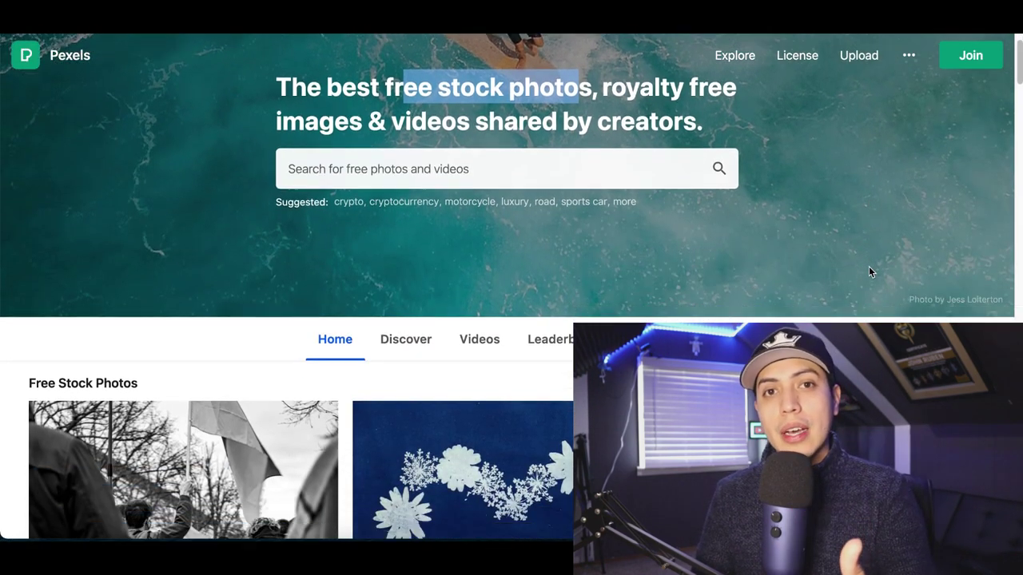
scroll(869, 272, "down", 5)
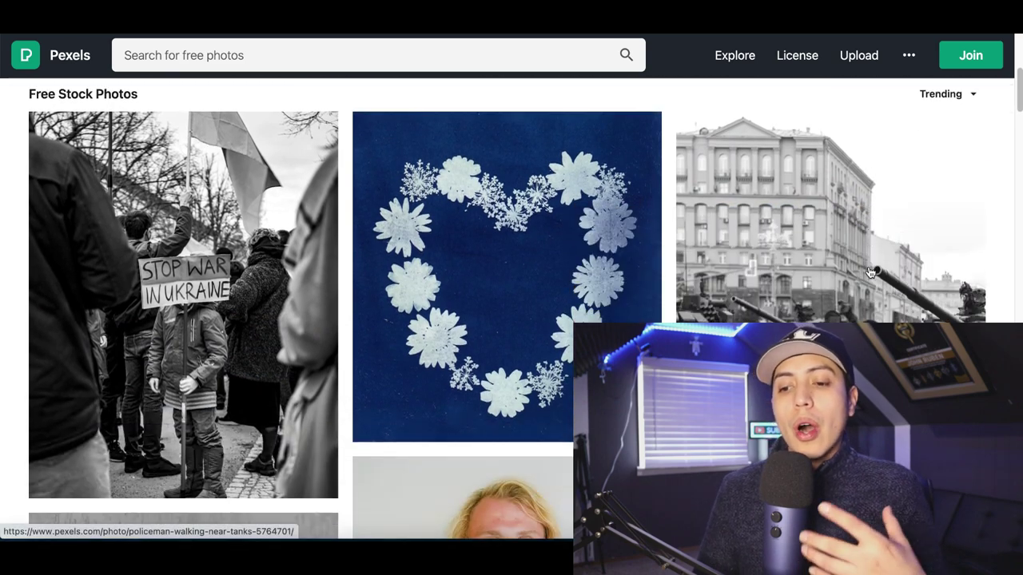
scroll(869, 272, "down", 5)
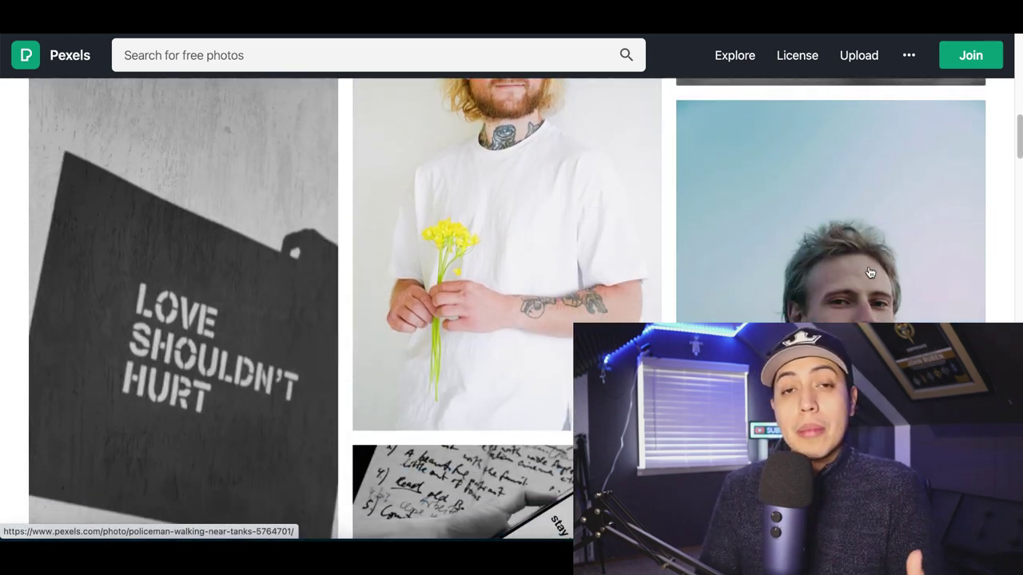
scroll(869, 273, "down", 2)
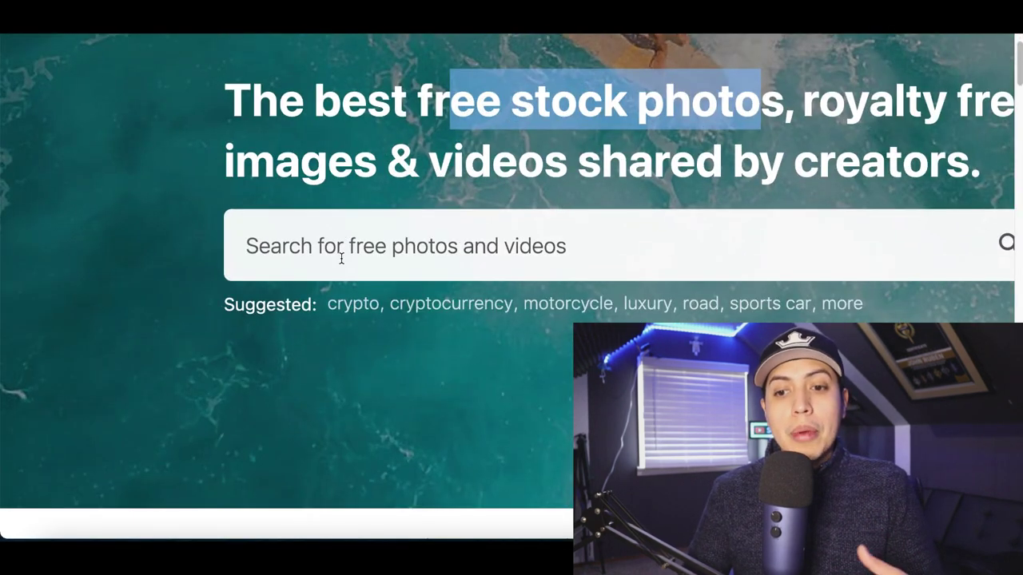
Search the stock photo library for "race car" and look through the photo results.
left_click(342, 258)
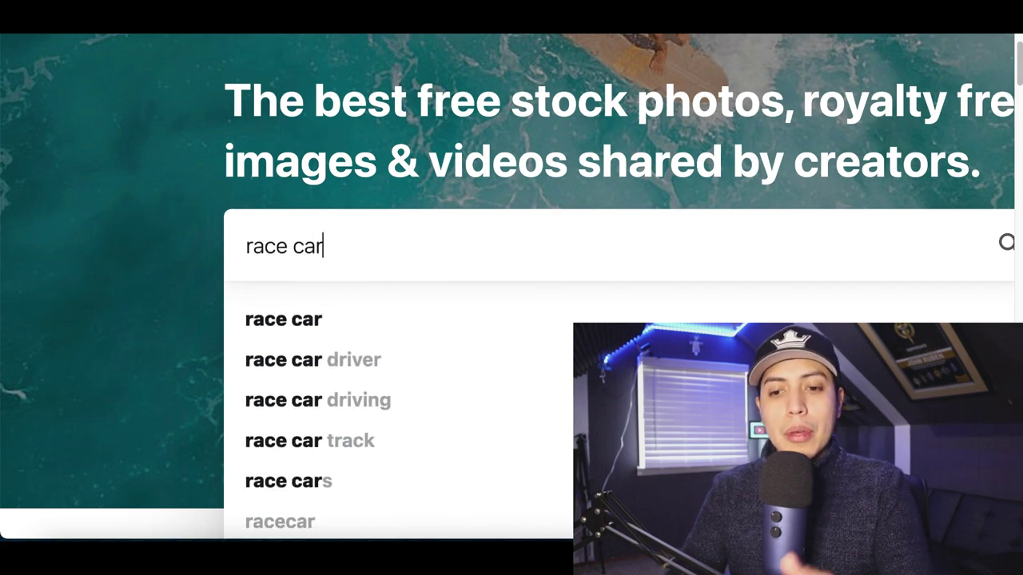
scroll(555, 266, "down", 3)
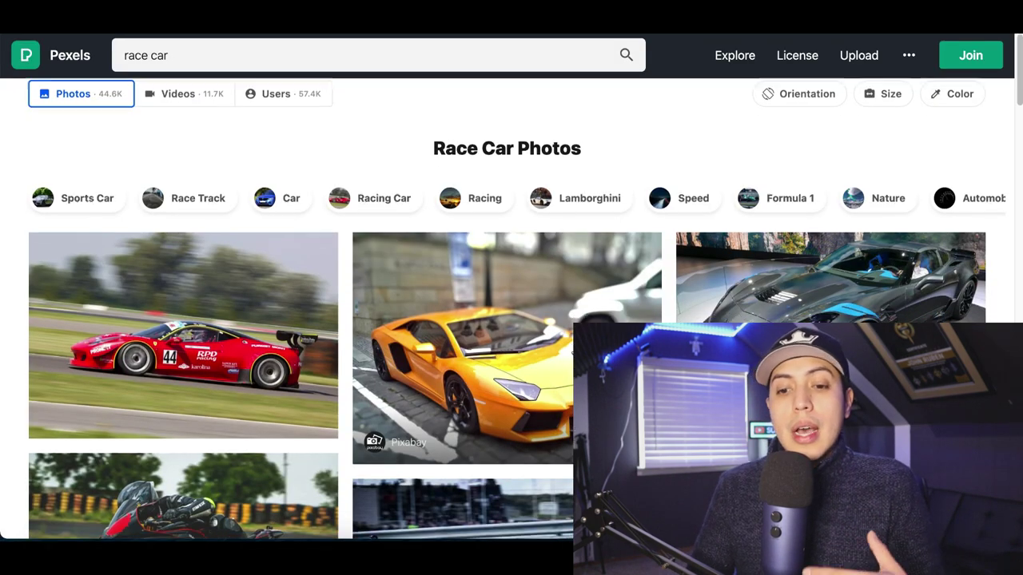
scroll(507, 300, "down", 7)
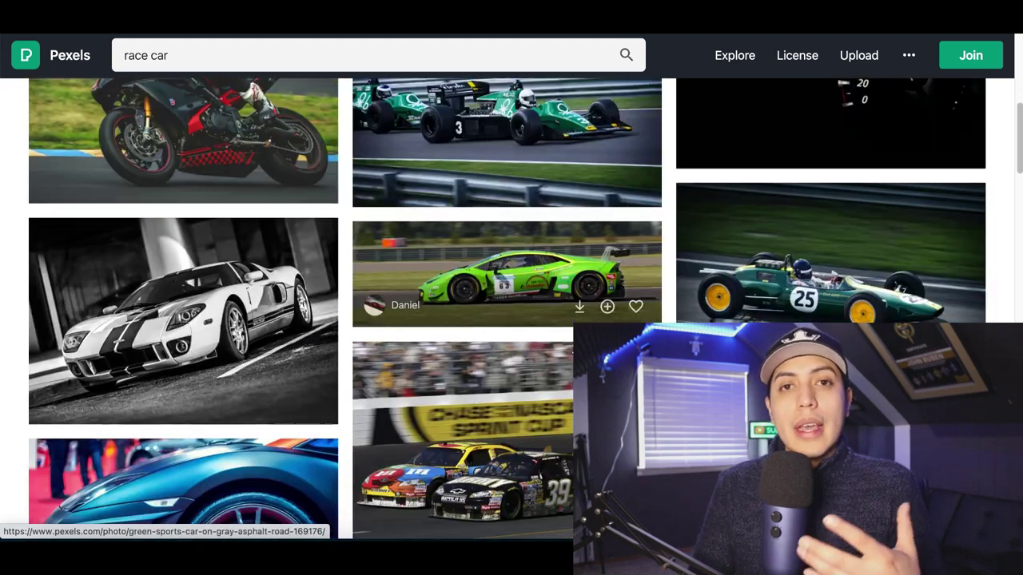
scroll(507, 320, "down", 5)
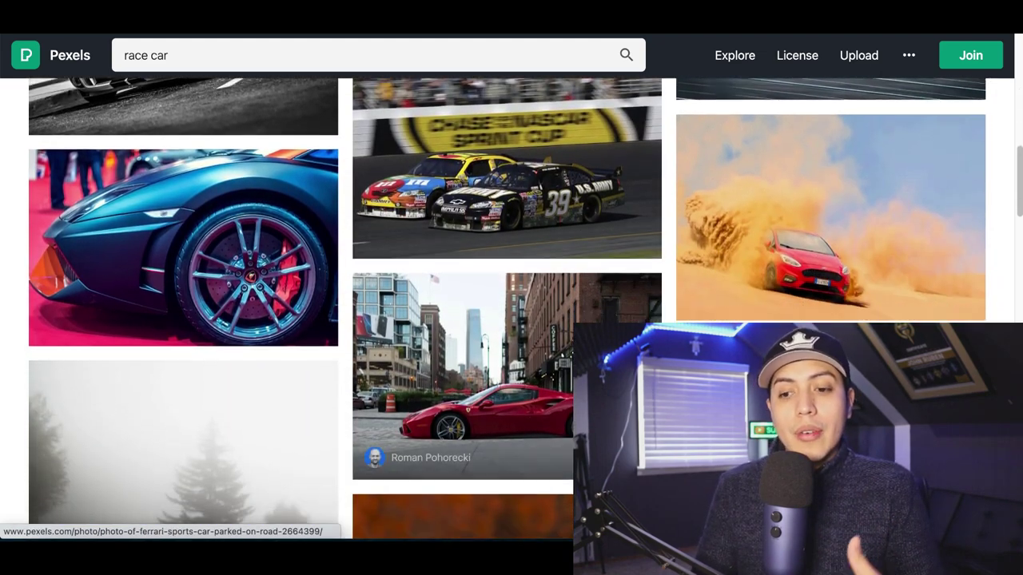
scroll(573, 352, "down", 5)
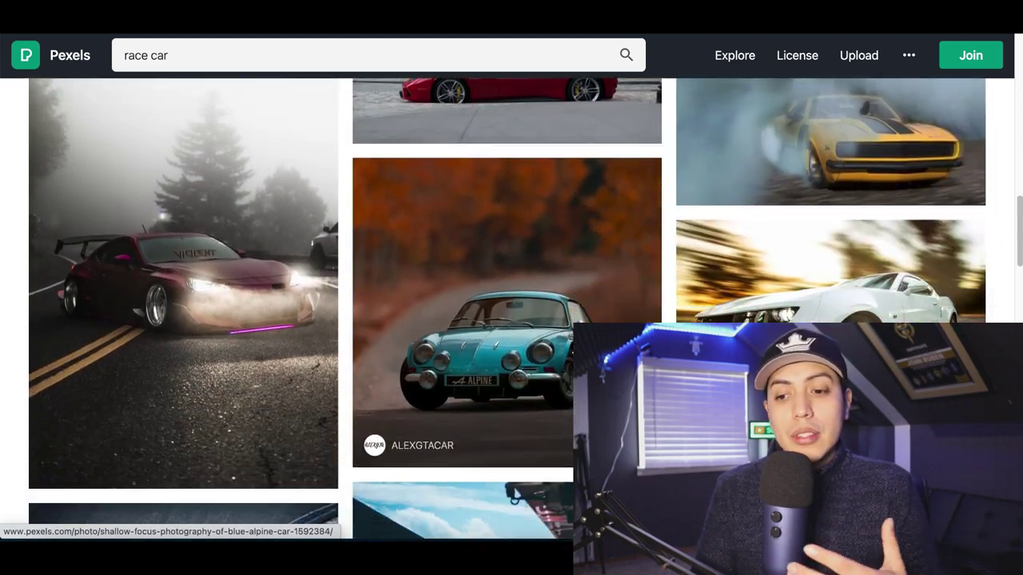
scroll(572, 351, "down", 4)
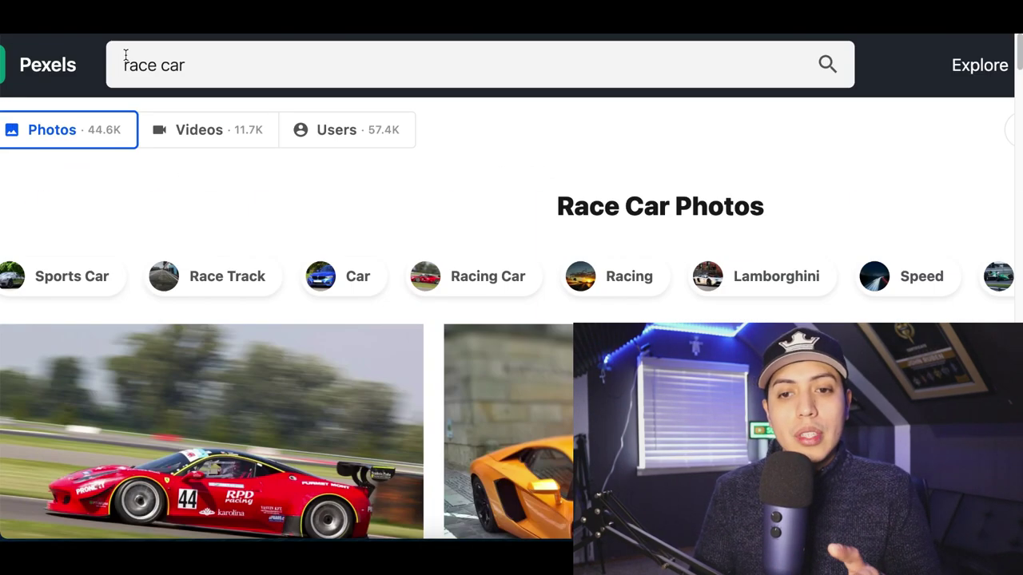
Replace the search with "french bull dog" and browse the resulting photos for a suitable dog portrait.
double_click(130, 55)
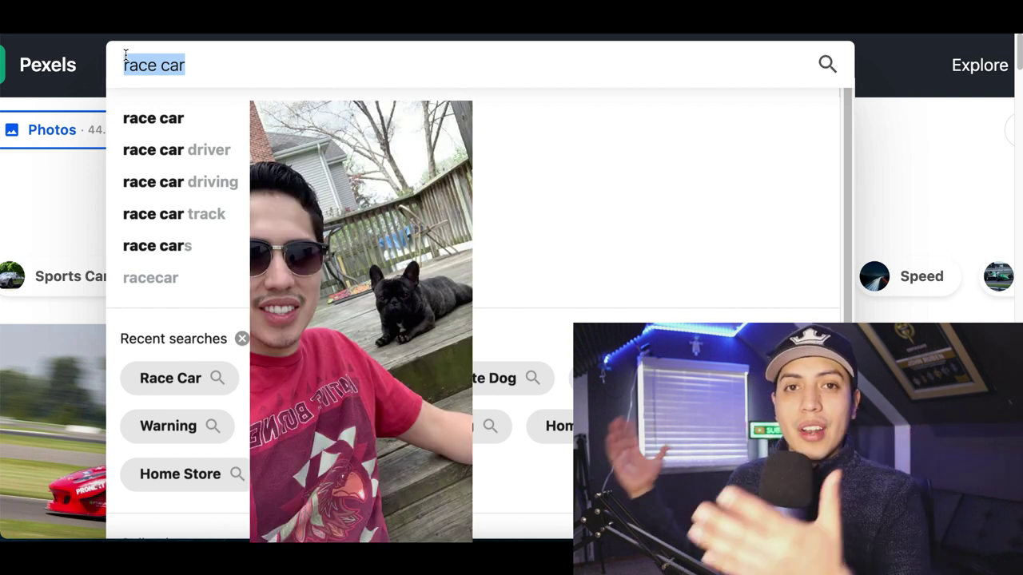
type("french bull dog")
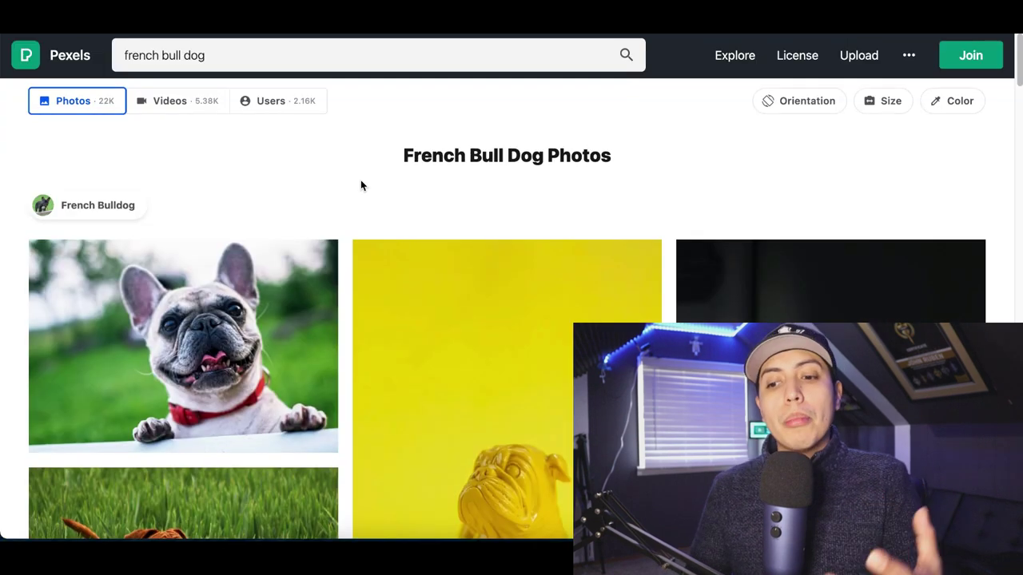
scroll(360, 182, "down", 5)
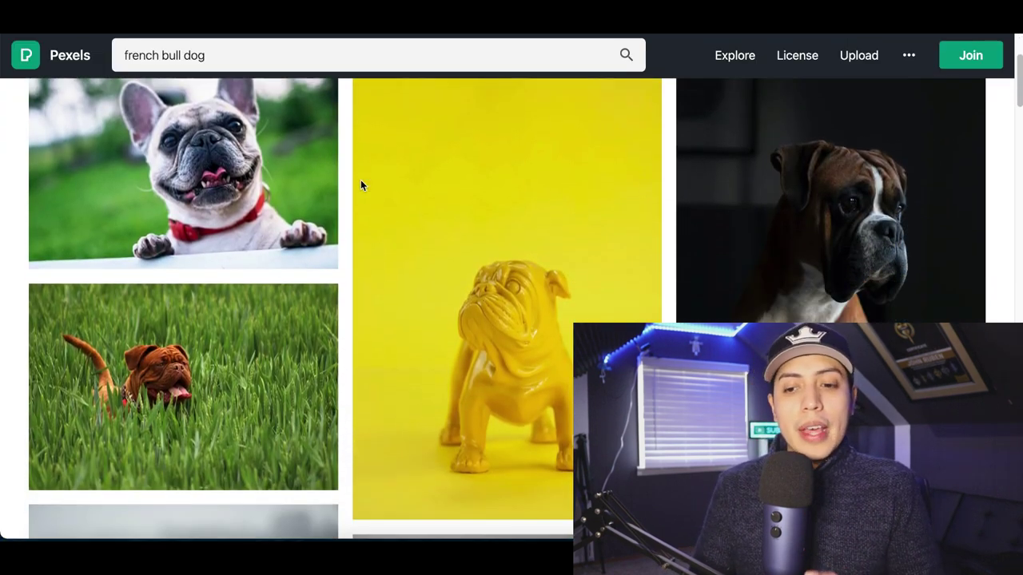
scroll(469, 295, "down", 5)
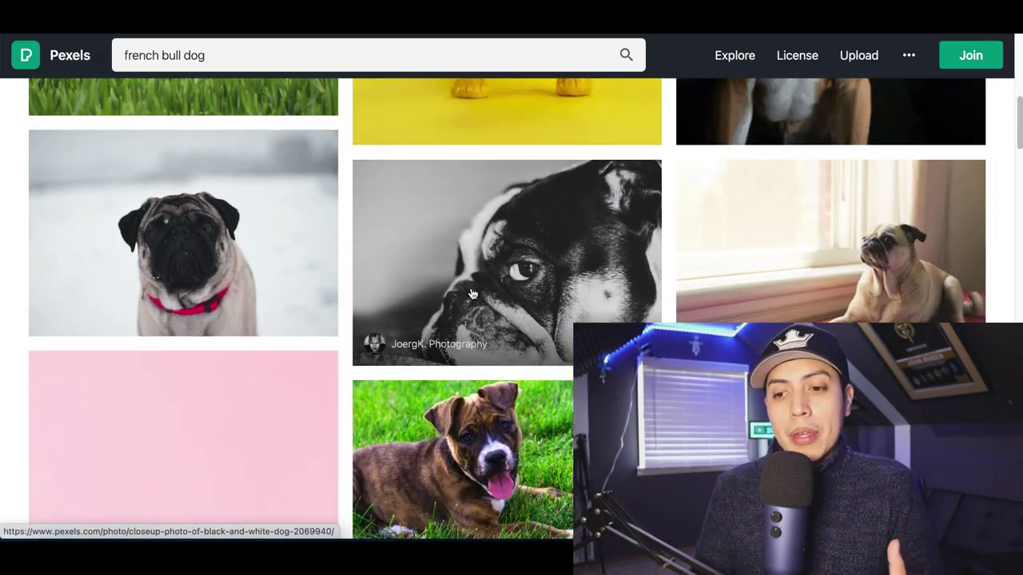
scroll(472, 294, "down", 5)
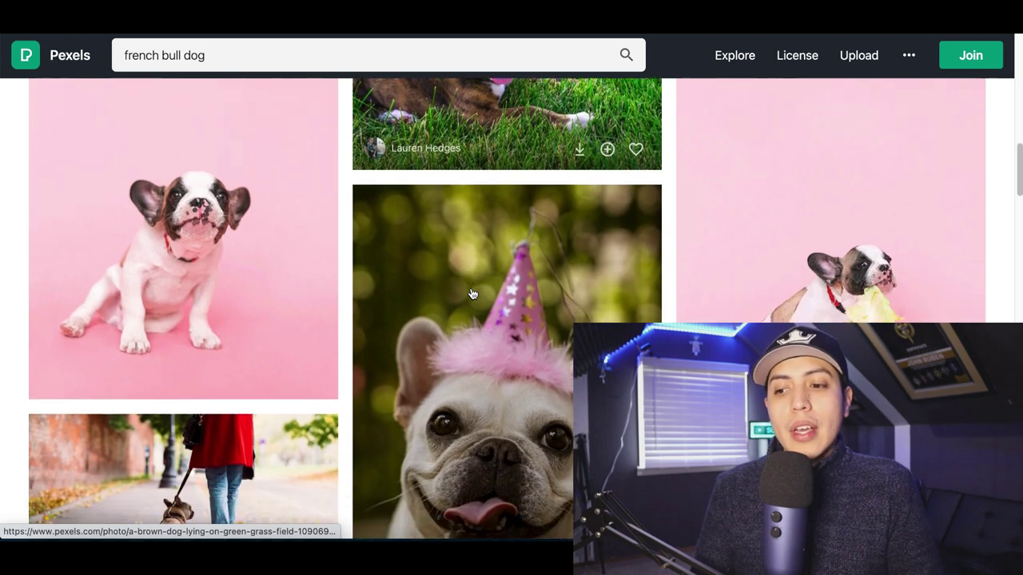
scroll(473, 295, "down", 4)
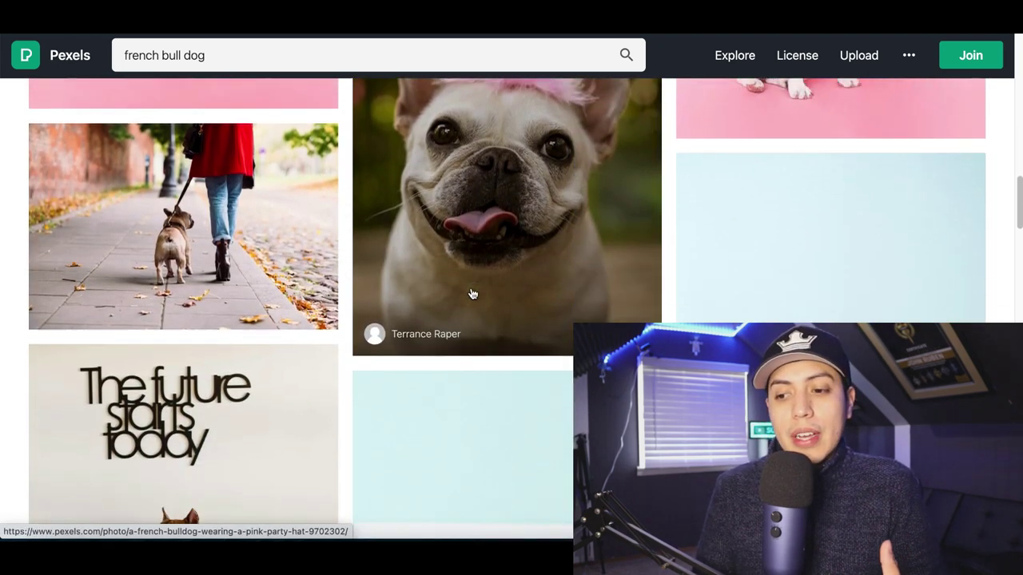
scroll(524, 389, "down", 3)
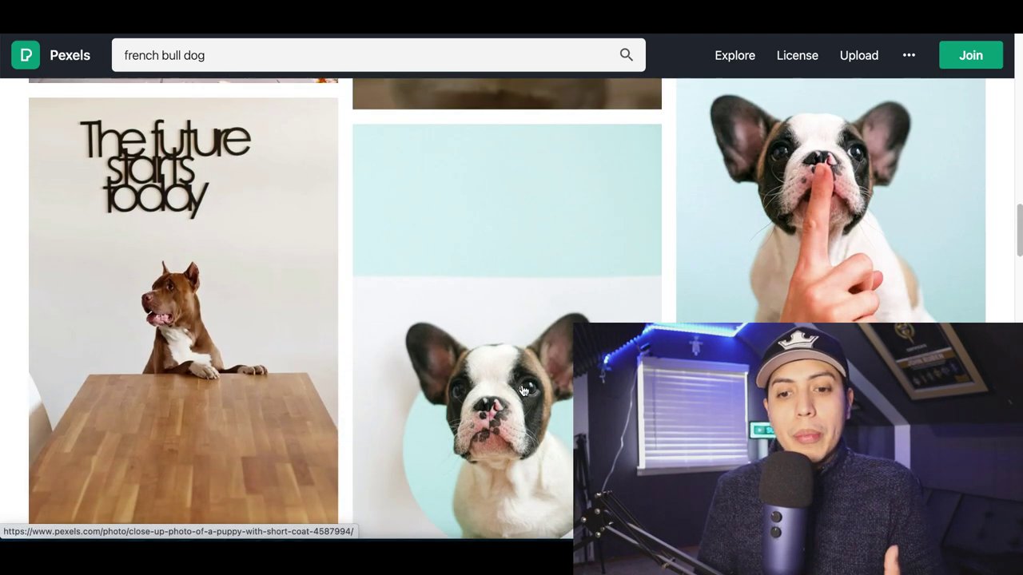
scroll(523, 390, "down", 3)
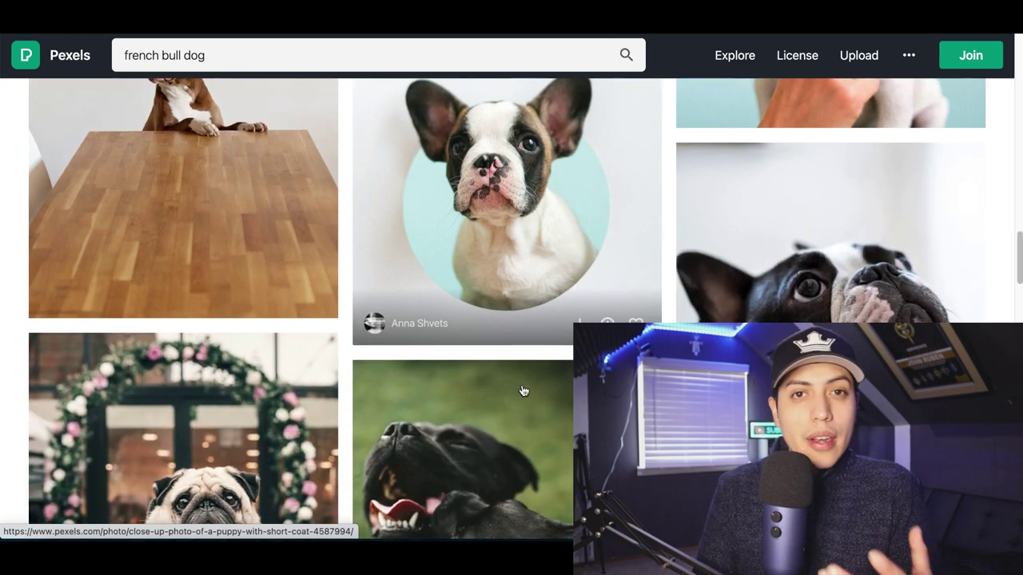
scroll(523, 390, "down", 4)
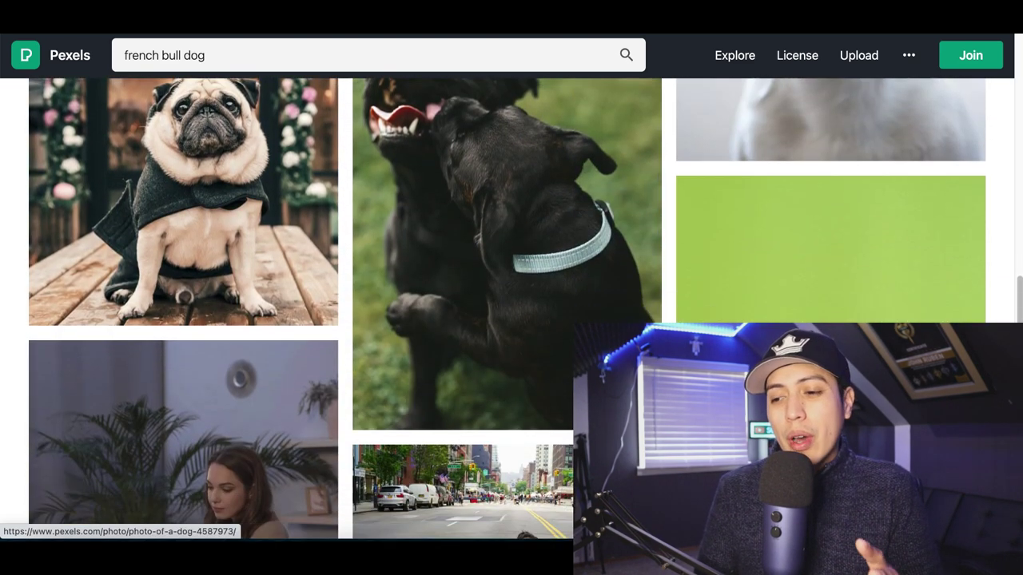
Open the puppy photo with the plain green background, view it enlarged, and return to the search results.
left_click(830, 257)
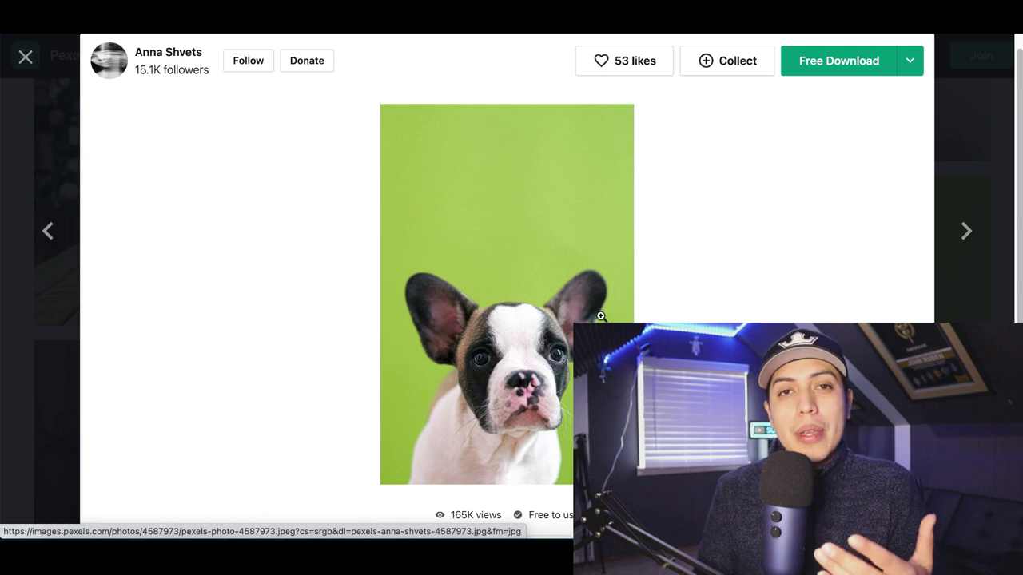
left_click(614, 335)
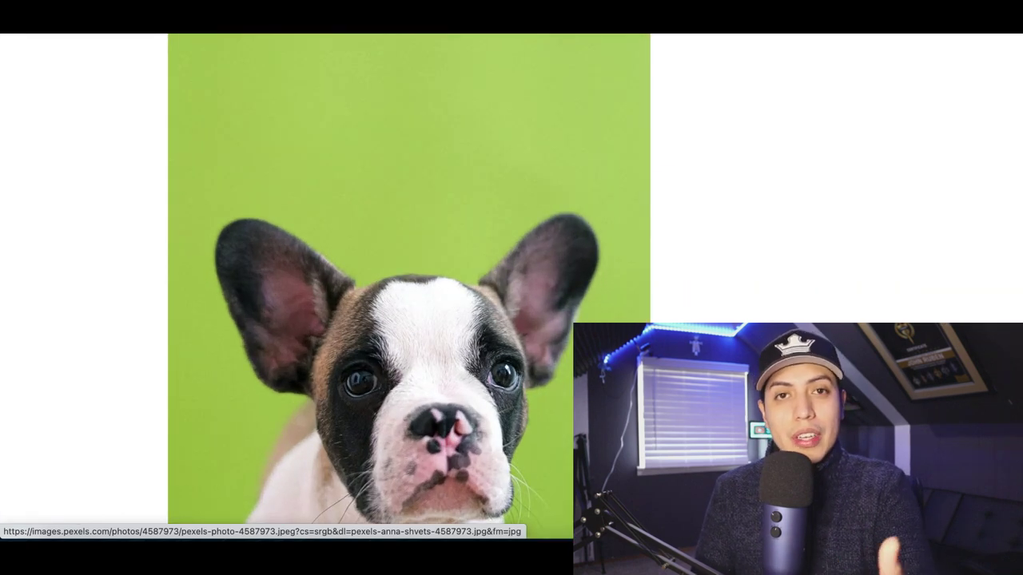
left_click(553, 359)
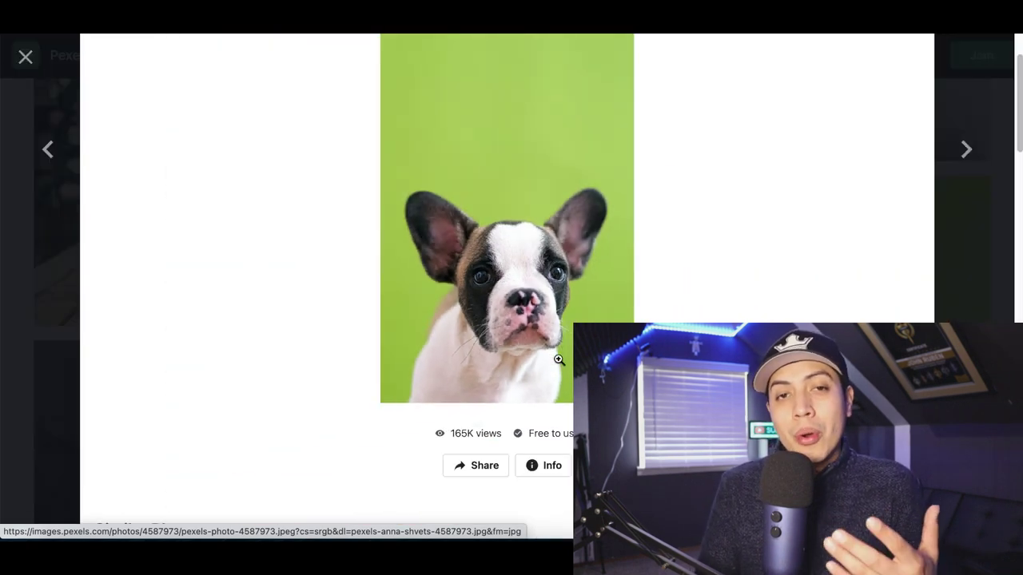
left_click(969, 321)
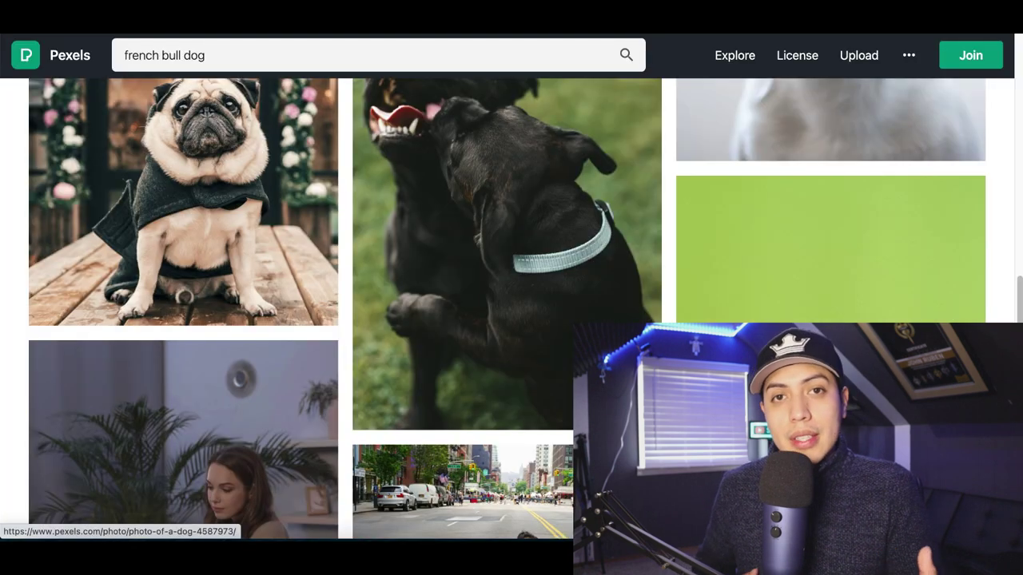
Find the close-up photo of the tan French bulldog facing the camera and download it for free.
scroll(507, 200, "down", 5)
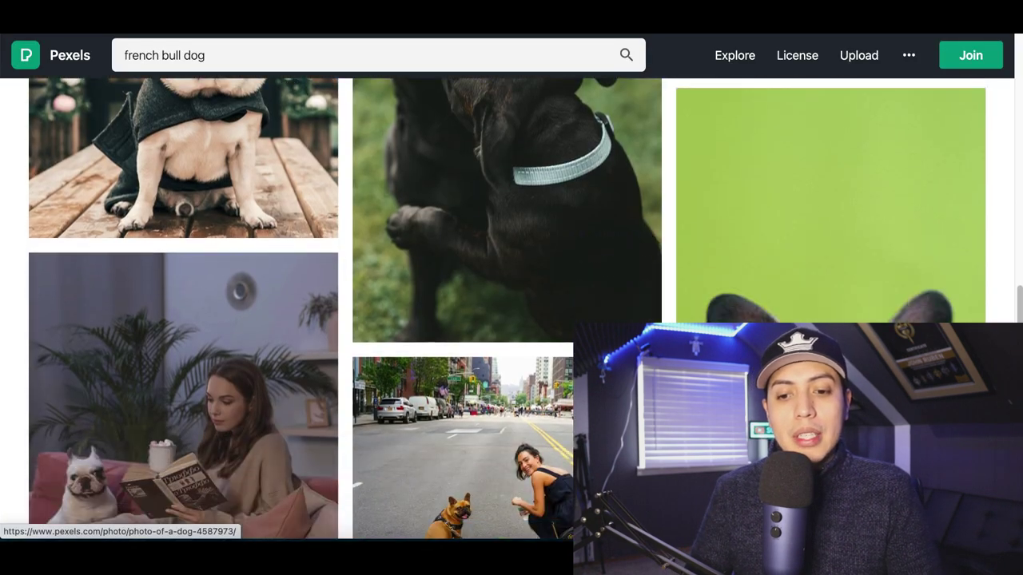
scroll(612, 306, "down", 5)
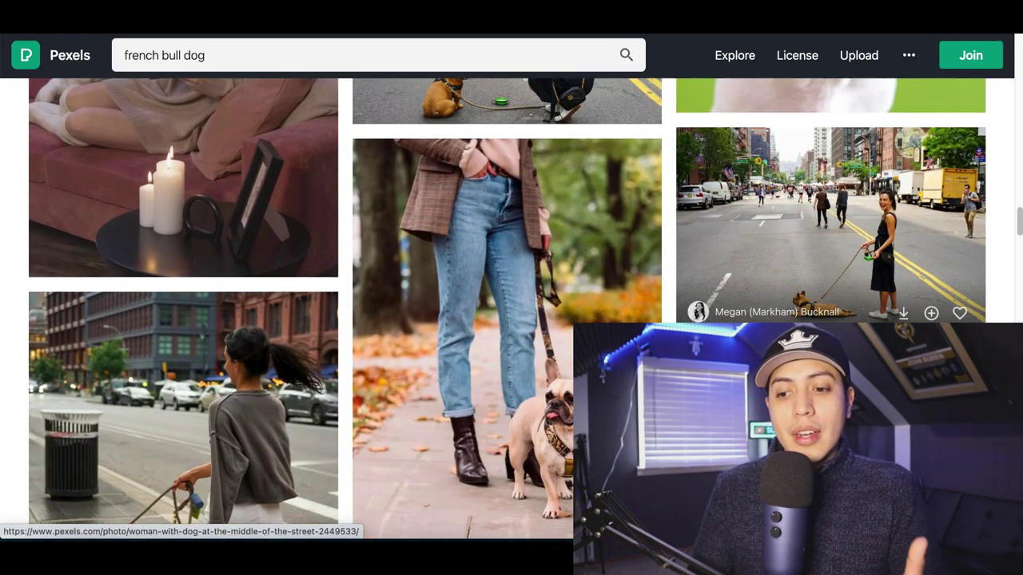
scroll(611, 306, "down", 6)
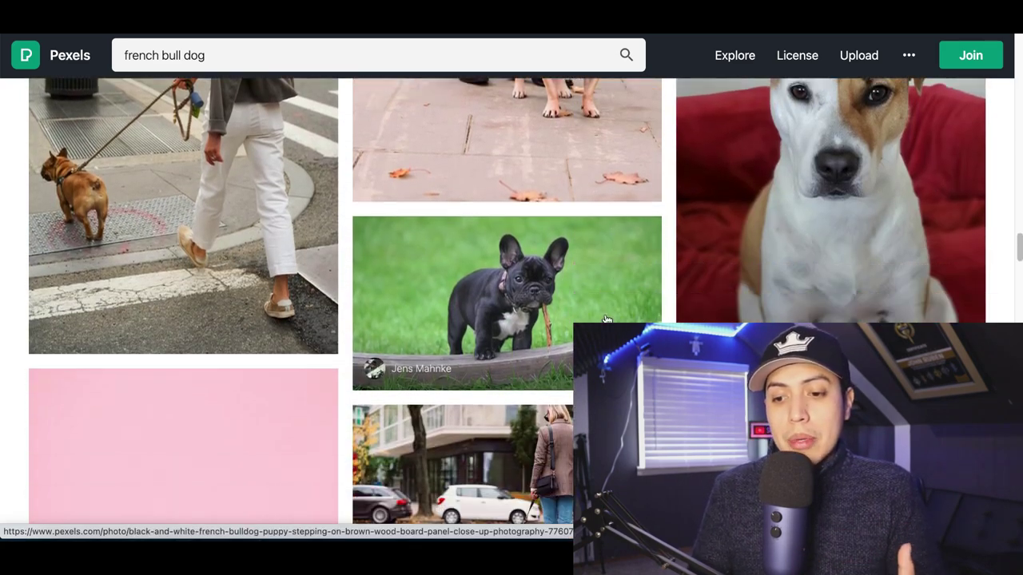
scroll(113, 326, "down", 7)
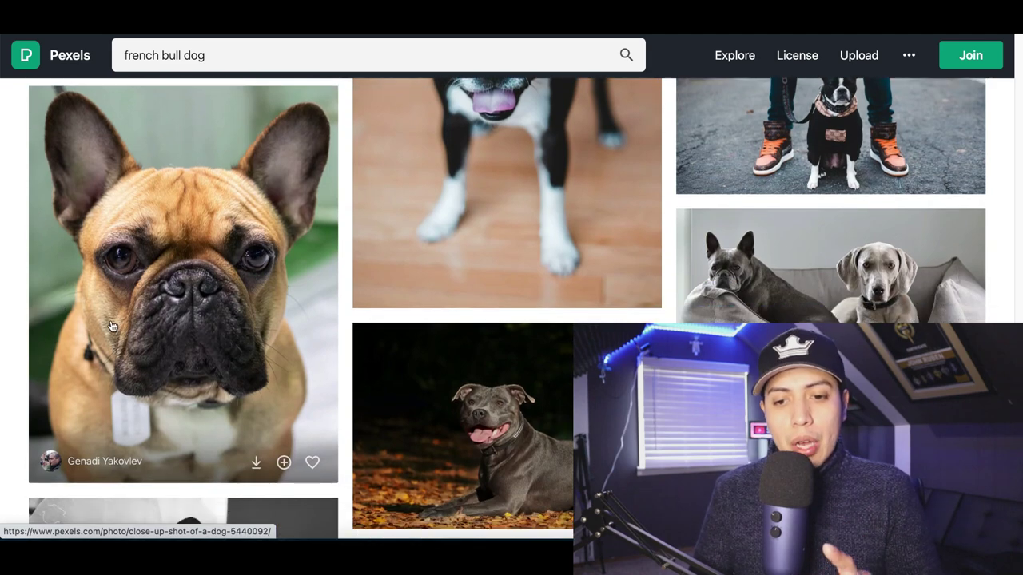
left_click(113, 326)
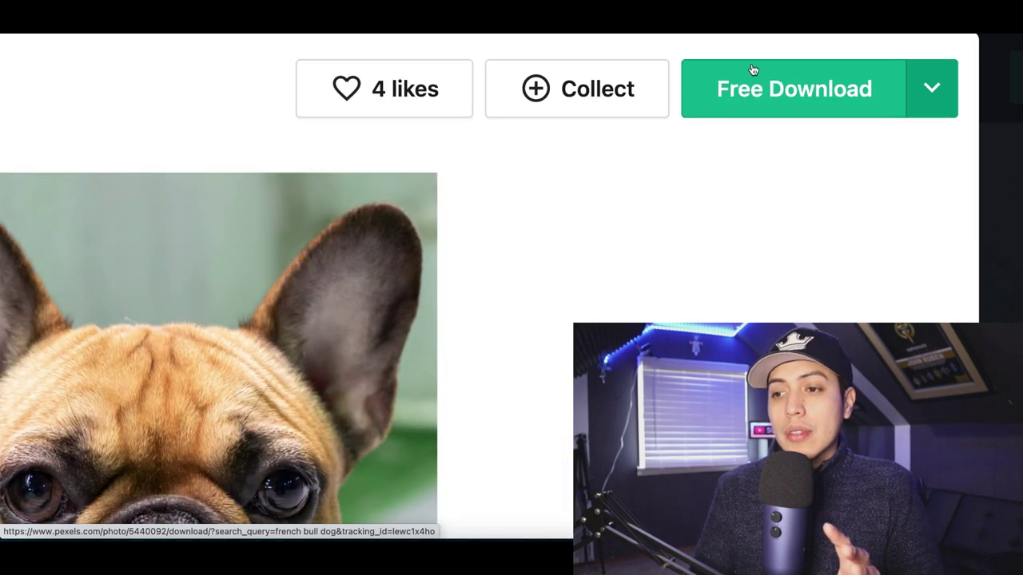
left_click(788, 95)
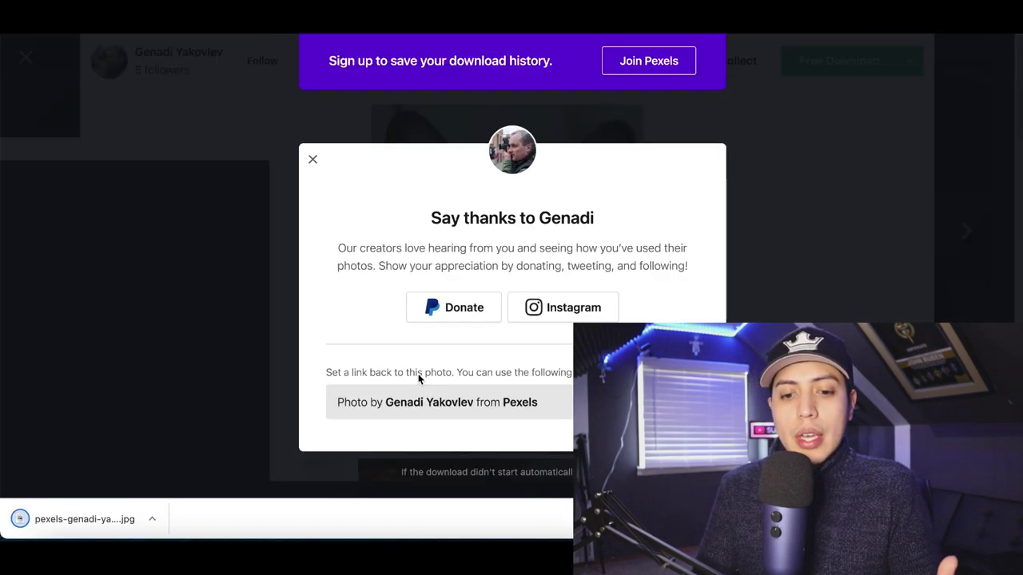
left_click(55, 523)
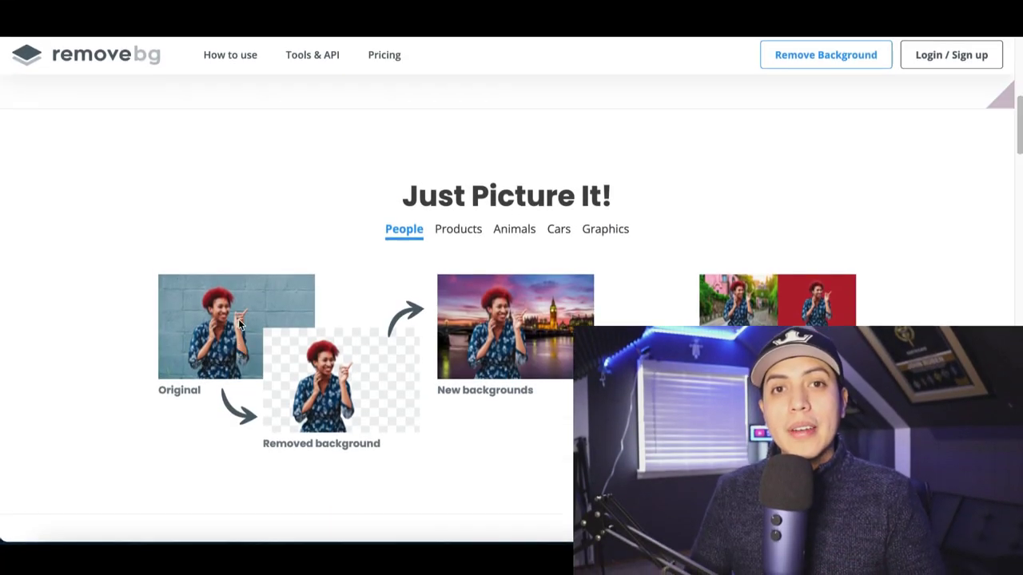
Look over the remove.bg home page and its people examples of original, removed and new backgrounds.
scroll(239, 315, "up", 10)
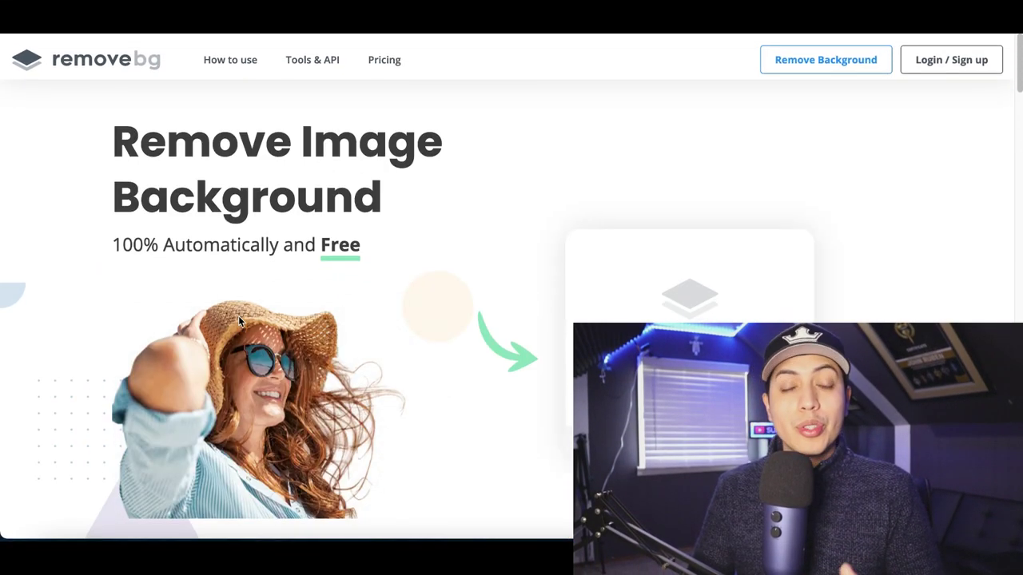
scroll(238, 319, "down", 1)
scroll(69, 111, "up", 5)
scroll(69, 111, "up", 2)
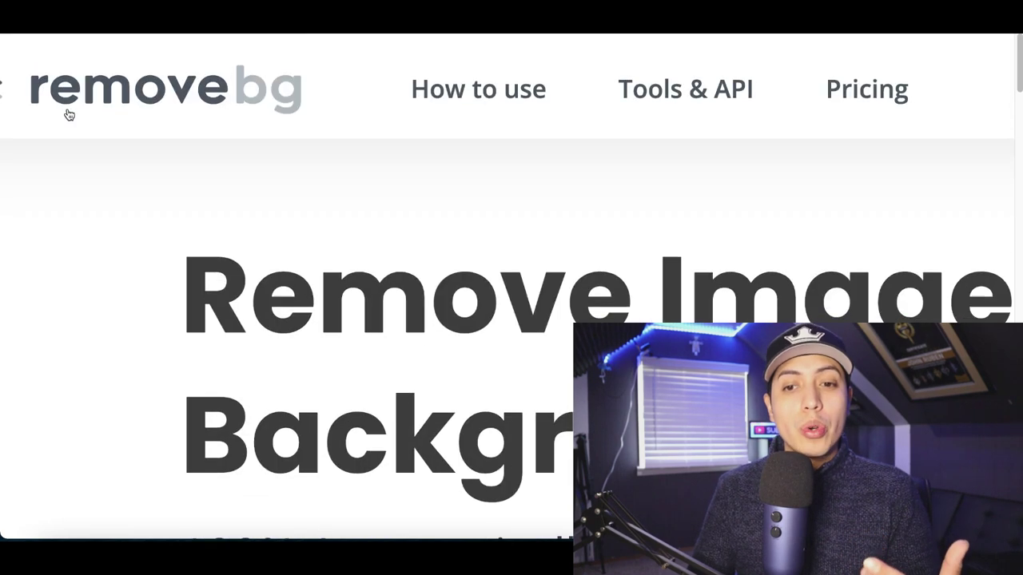
scroll(174, 139, "down", 5)
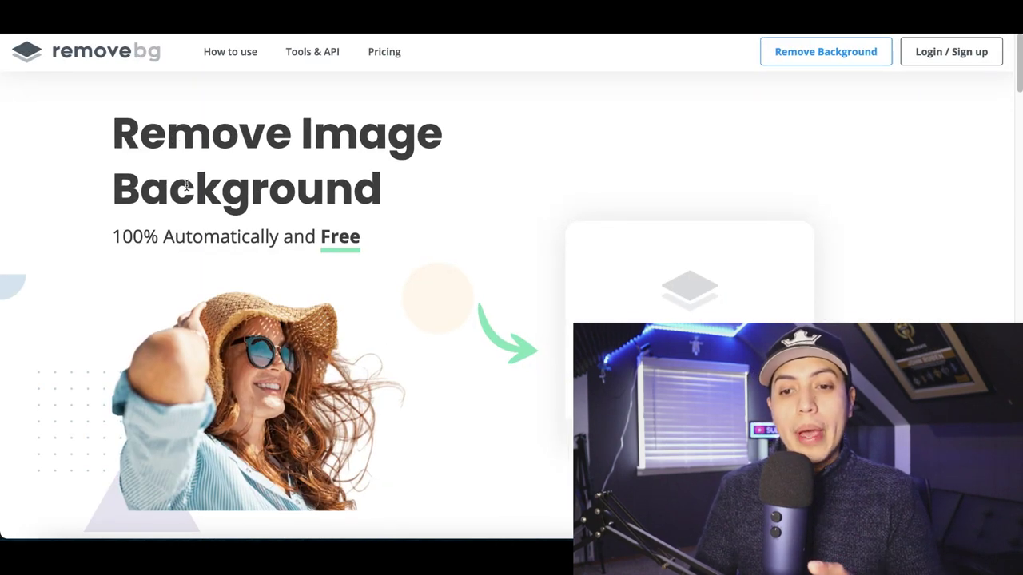
scroll(332, 194, "down", 8)
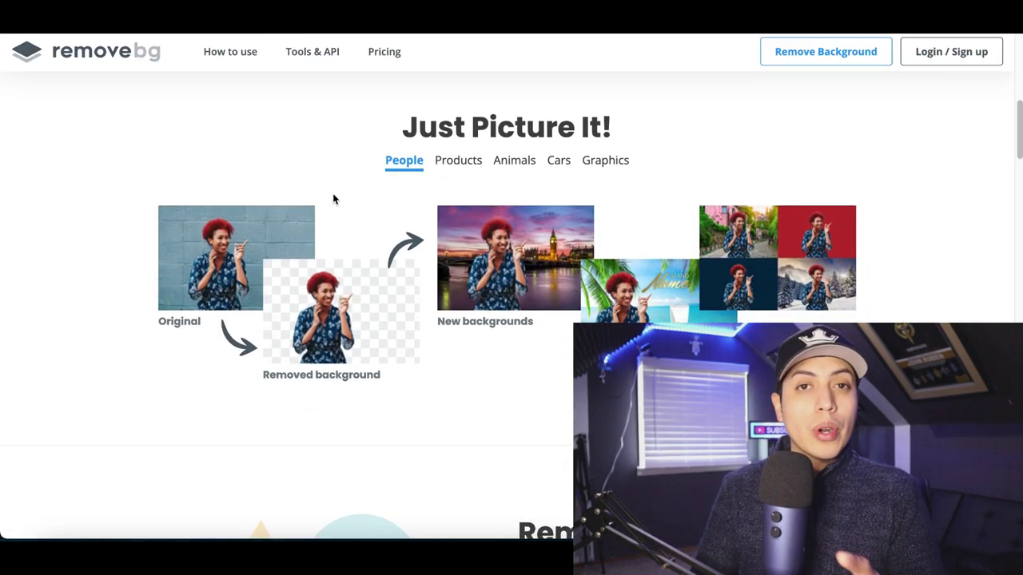
scroll(351, 319, "up", 5)
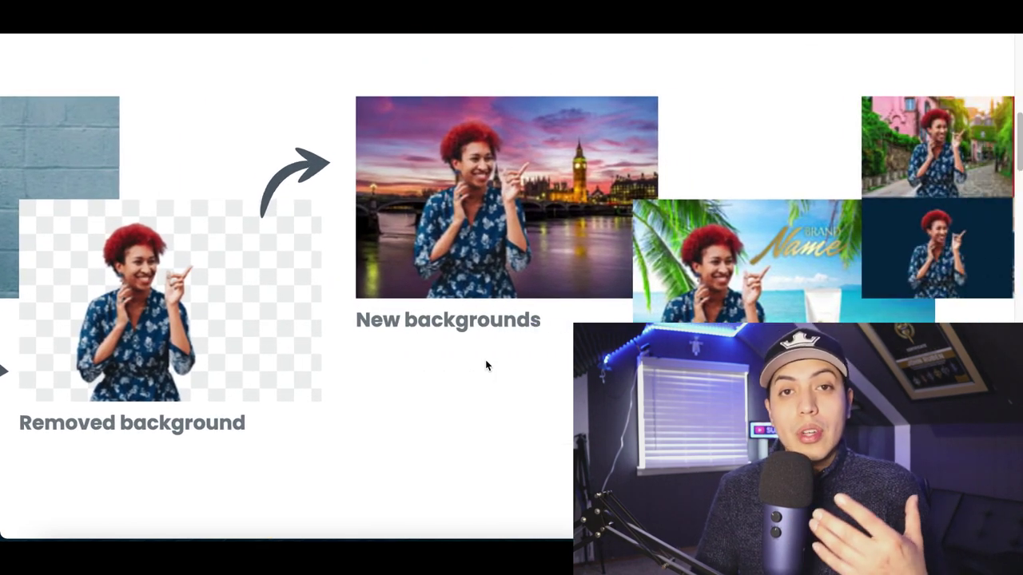
scroll(486, 366, "down", 5)
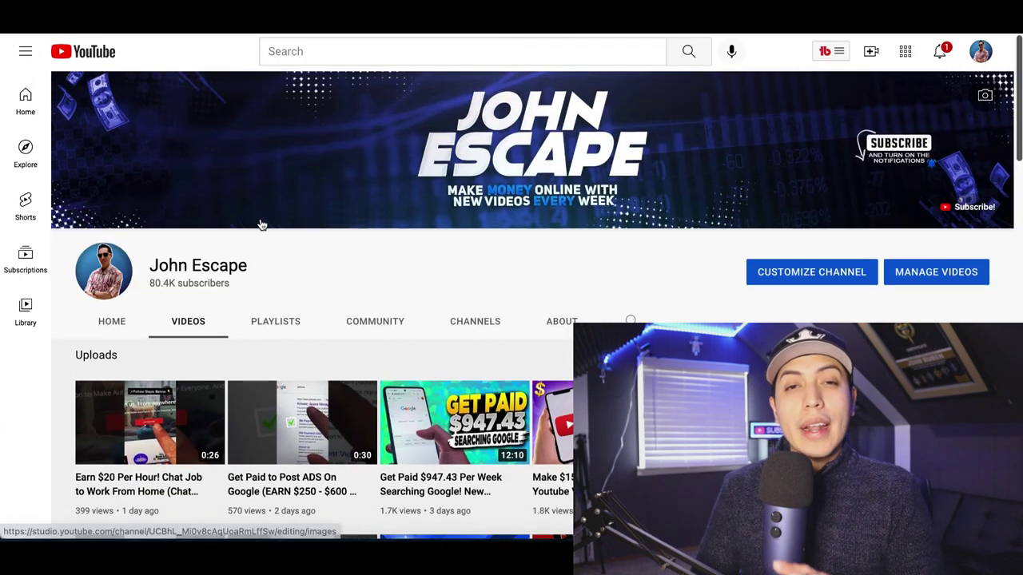
Switch to YouTube and browse the channel's uploaded videos.
scroll(263, 224, "down", 3)
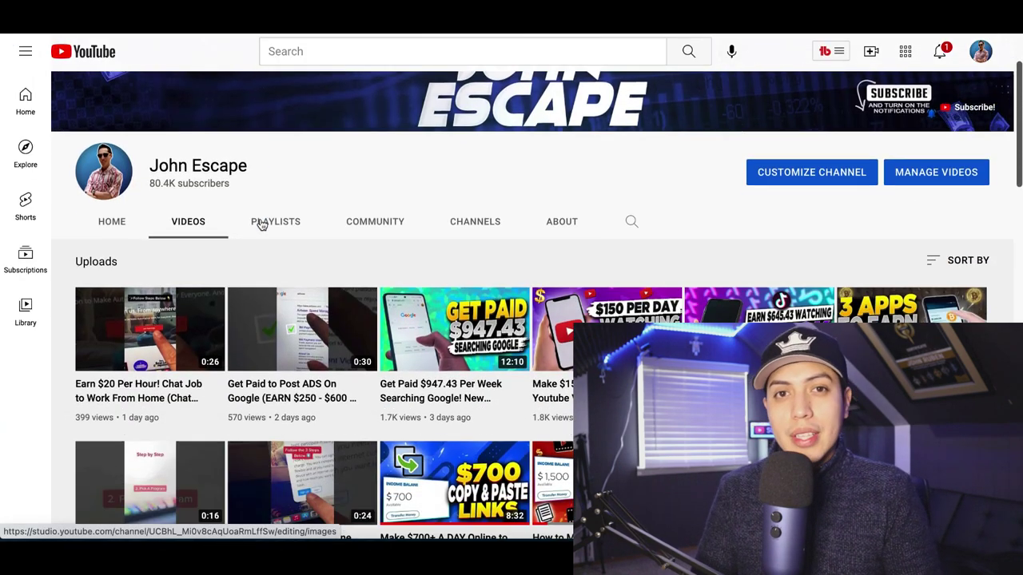
scroll(261, 224, "down", 3)
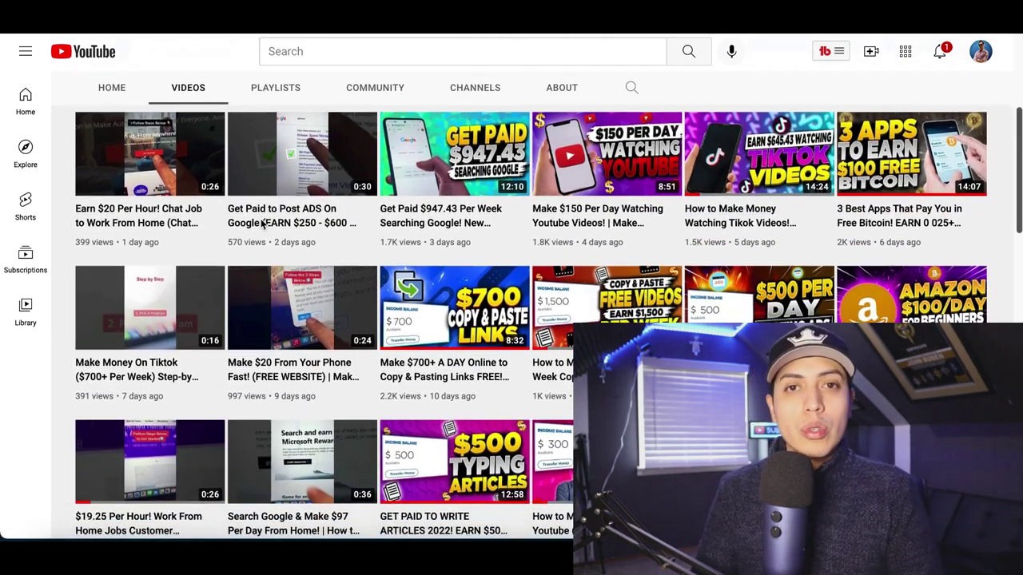
scroll(261, 224, "down", 5)
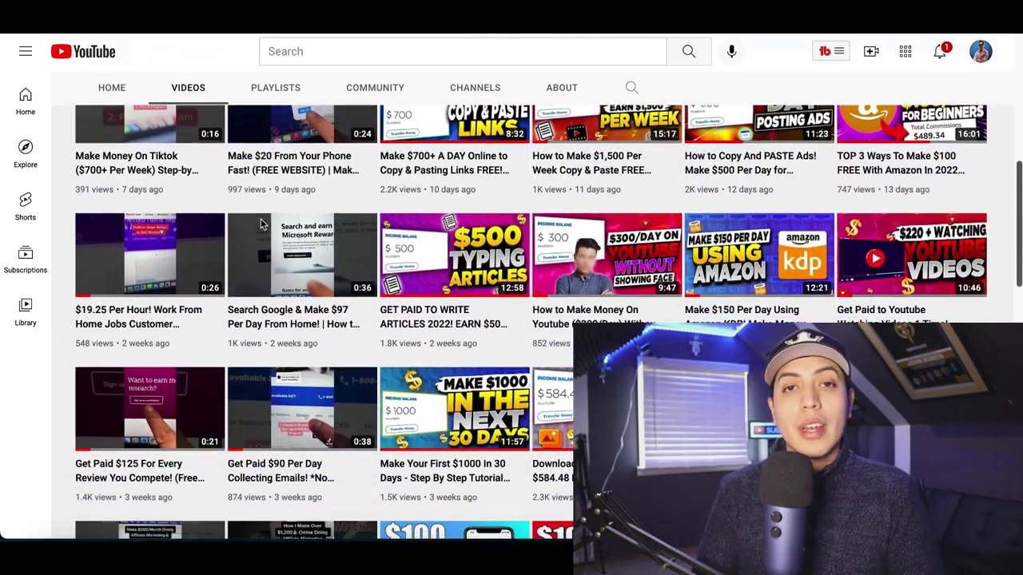
scroll(262, 225, "down", 2)
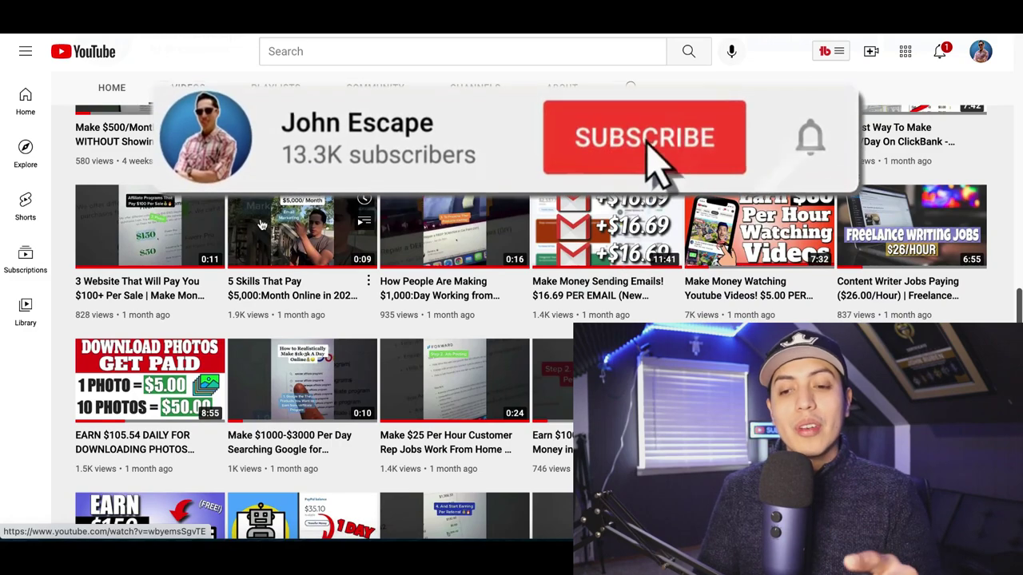
scroll(262, 224, "up", 1)
scroll(261, 225, "up", 10)
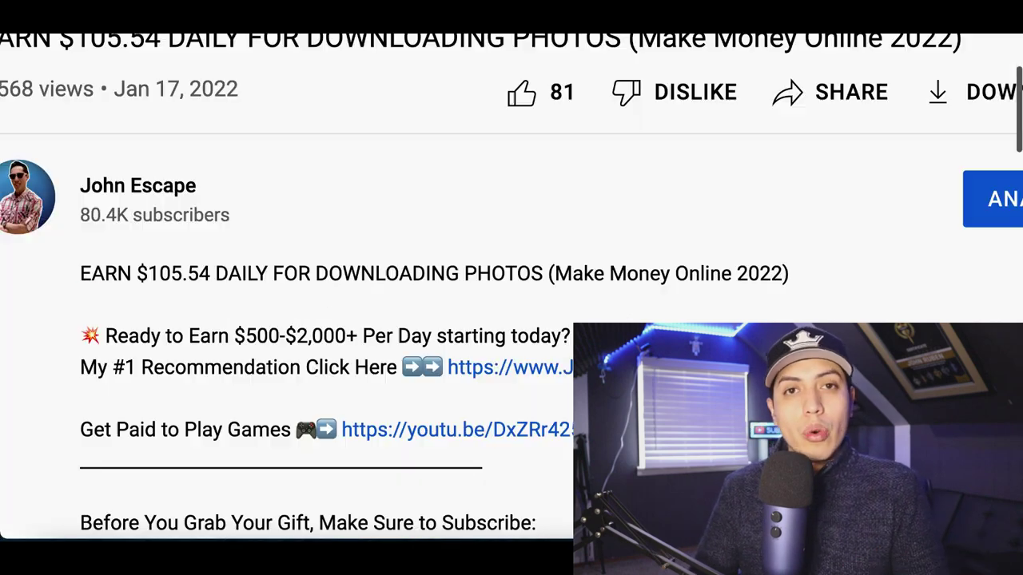
Read the description of the "EARN $105.54 DAILY FOR DOWNLOADING PHOTOS" video and highlight part of its #1 recommendation line.
scroll(249, 160, "down", 1)
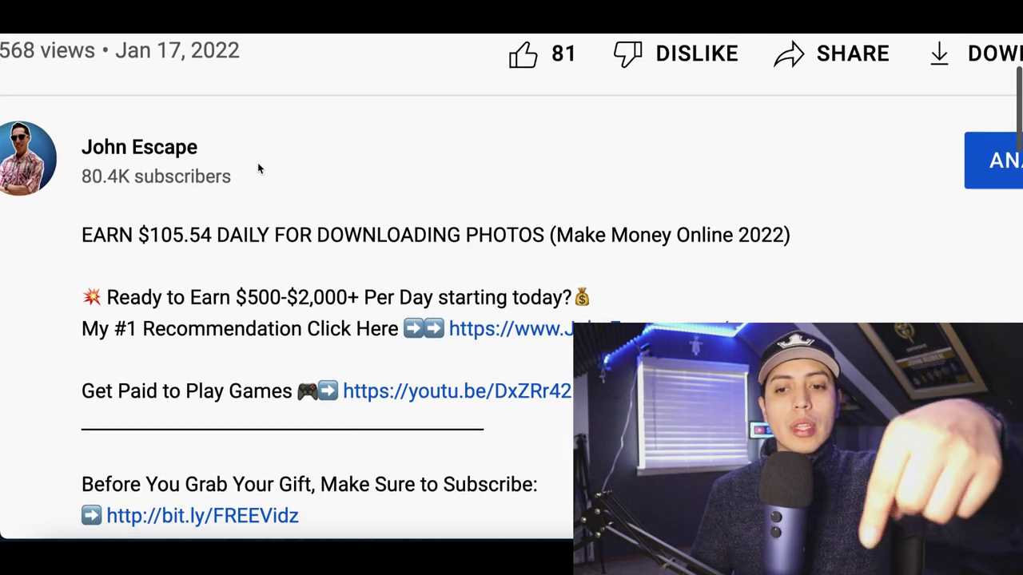
scroll(258, 161, "down", 2)
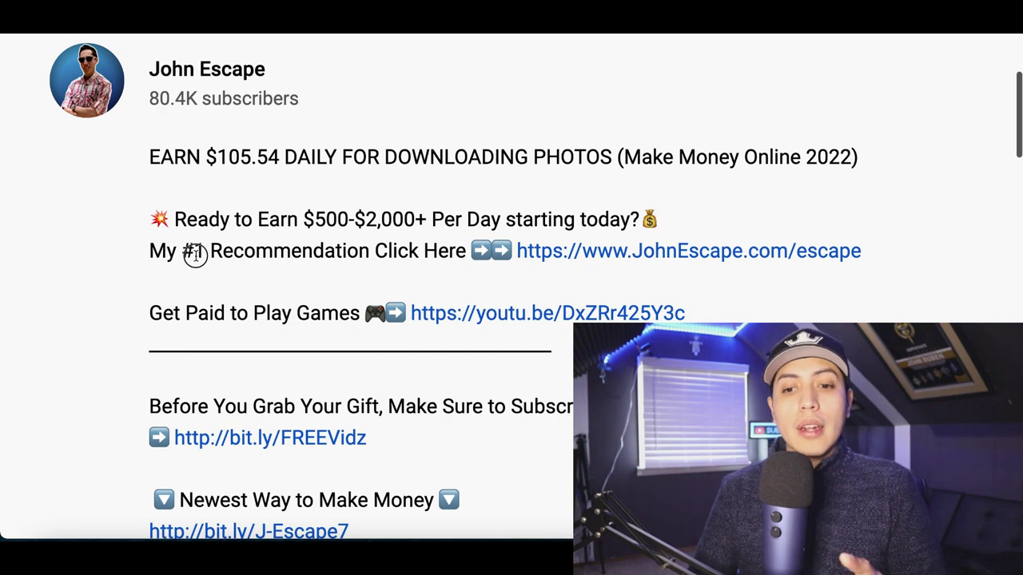
left_click_drag(195, 254, 321, 254)
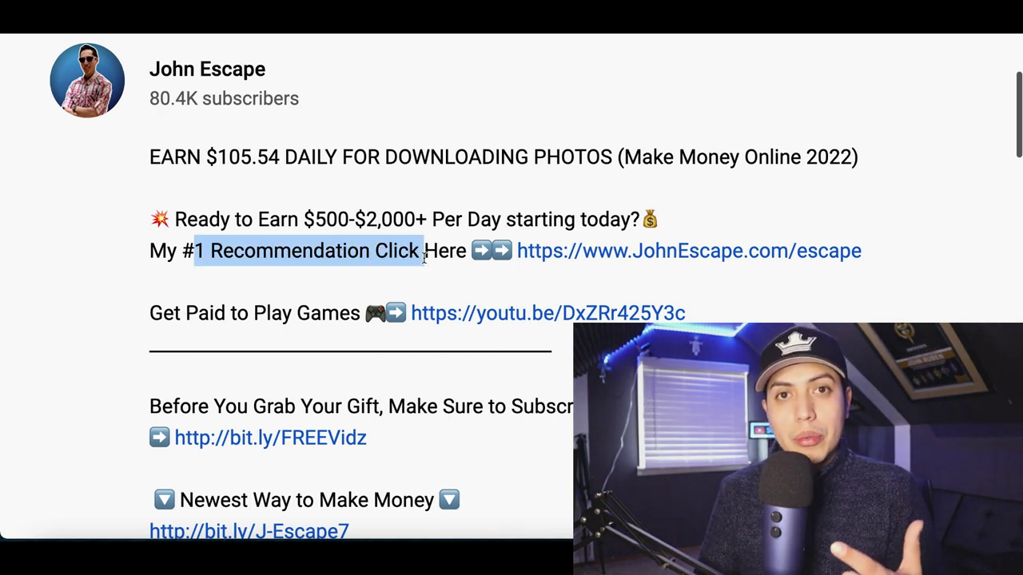
scroll(423, 256, "up", 2)
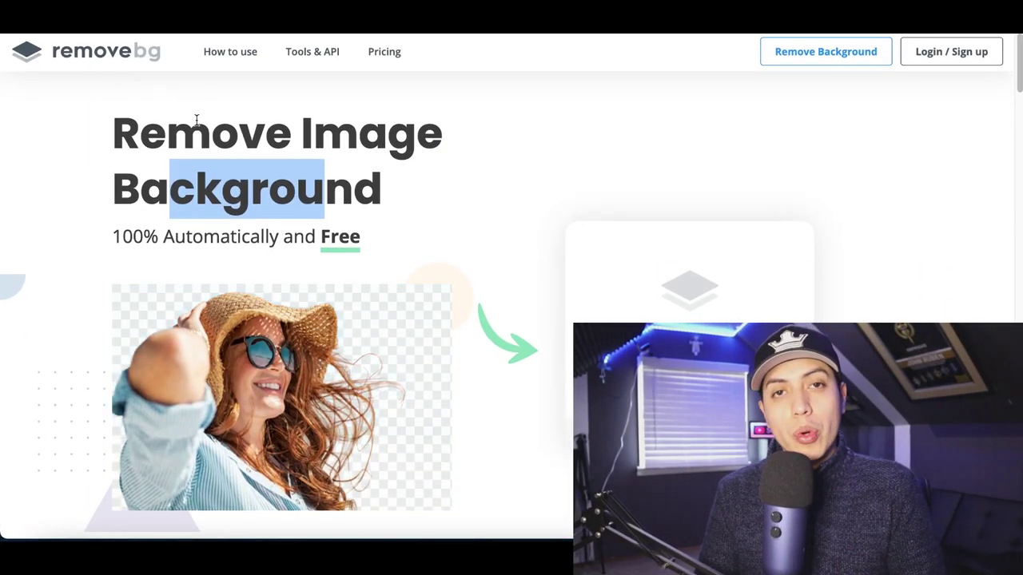
Upload the French bulldog JPG from the Downloads folder to remove.bg and download the 441 × 566 preview image without background.
scroll(489, 332, "down", 1)
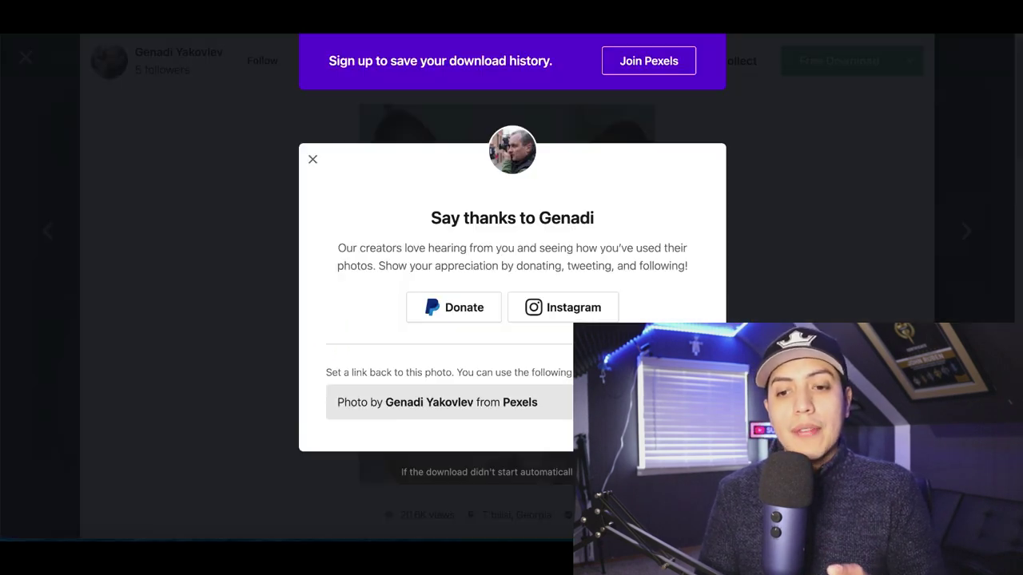
left_click(266, 228)
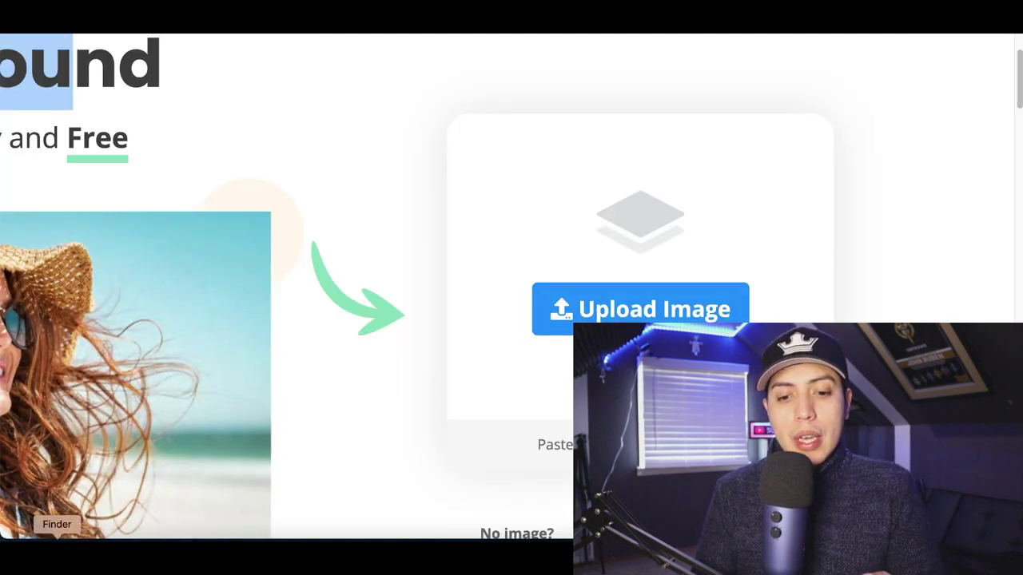
left_click(57, 556)
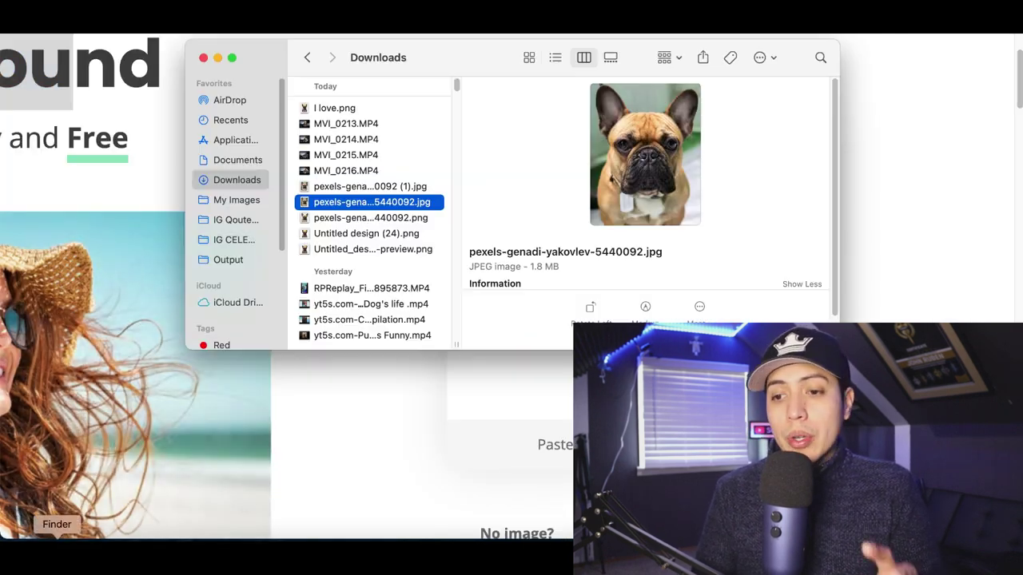
left_click_drag(348, 212, 326, 326)
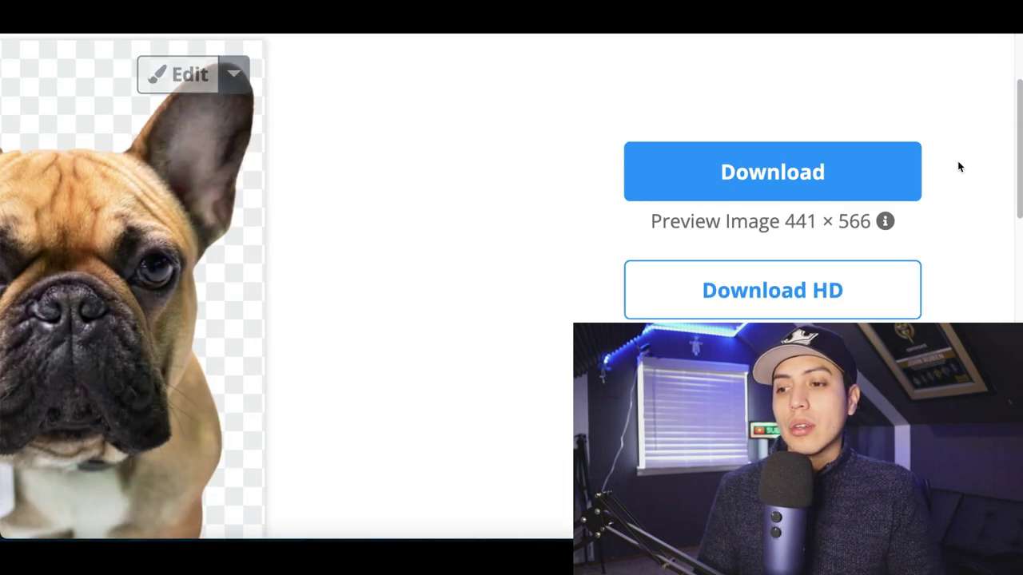
left_click(812, 169)
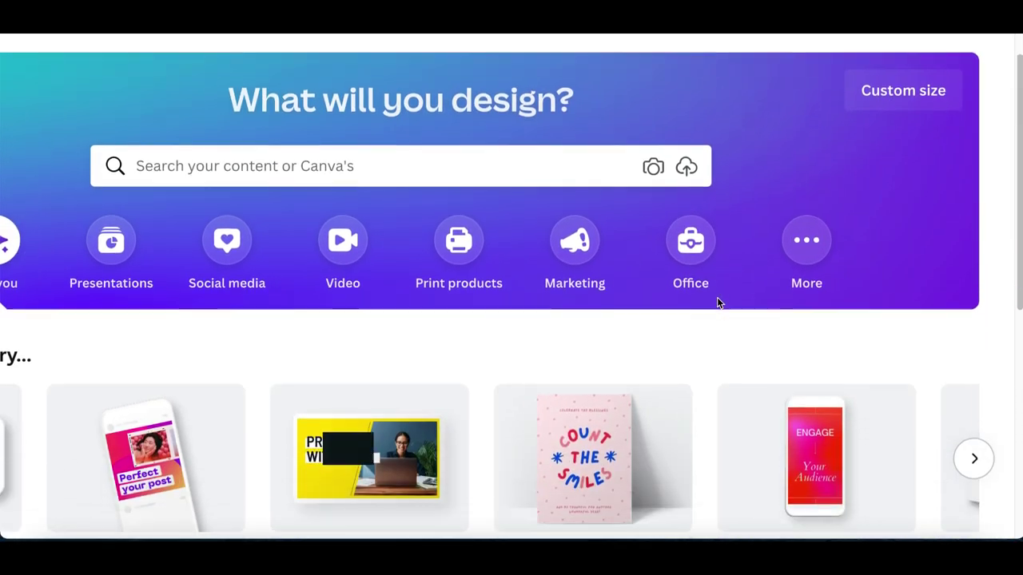
Switch to Canva and look through the suggested design types on the home page.
scroll(731, 320, "down", 2)
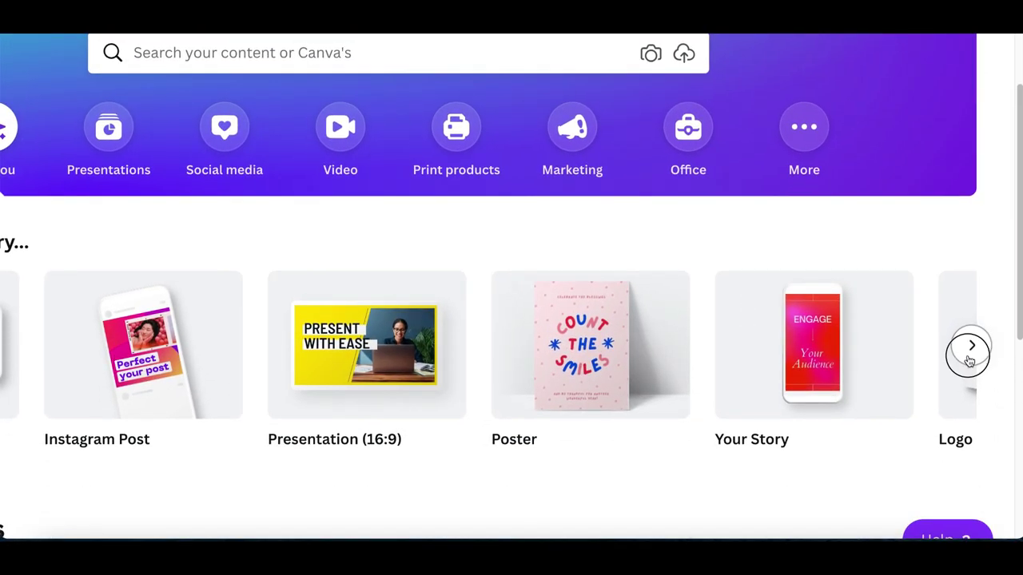
left_click(970, 347)
left_click(968, 357)
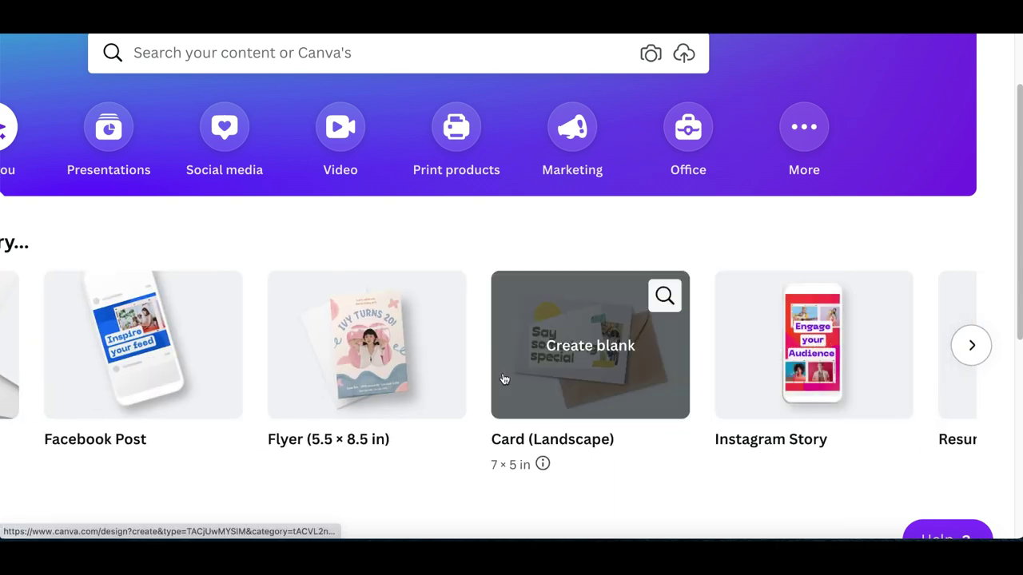
scroll(503, 378, "left", 3)
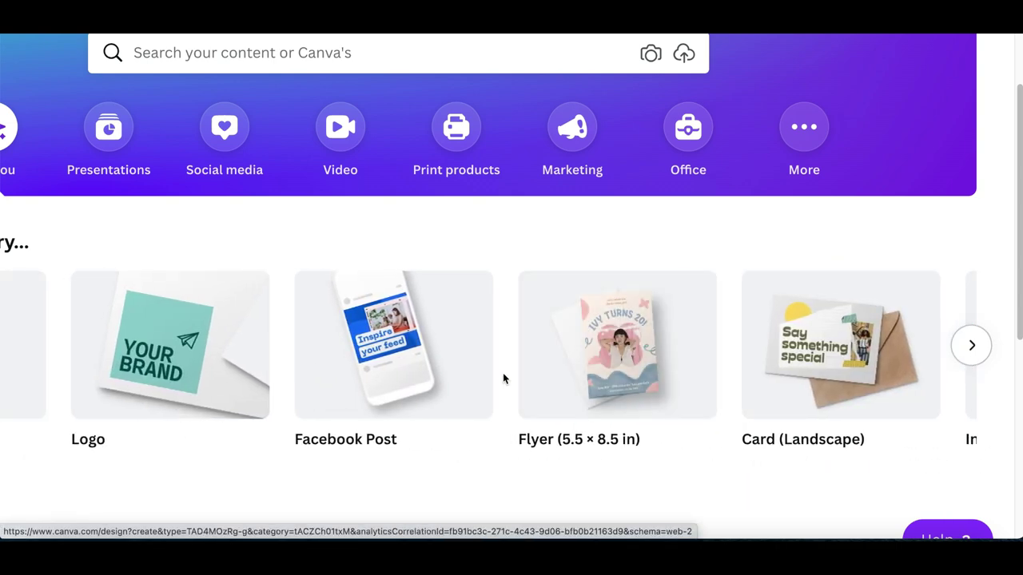
scroll(504, 379, "left", 3)
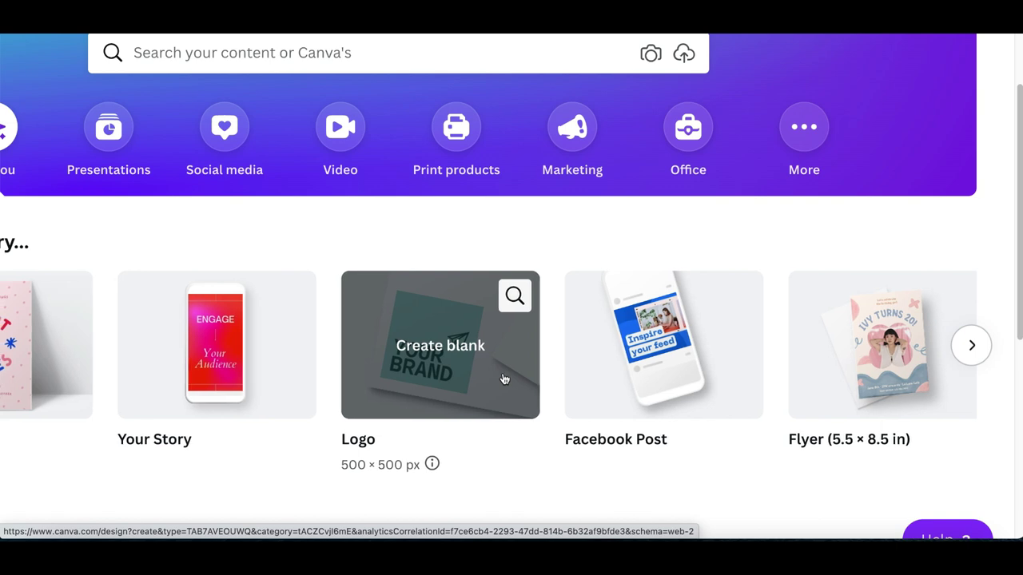
scroll(503, 379, "left", 5)
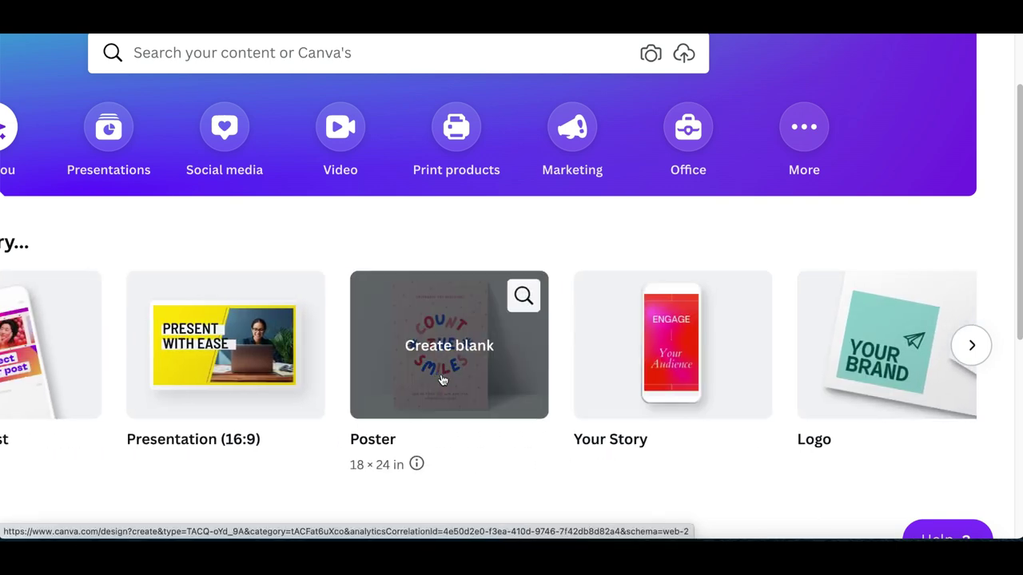
scroll(442, 380, "left", 2)
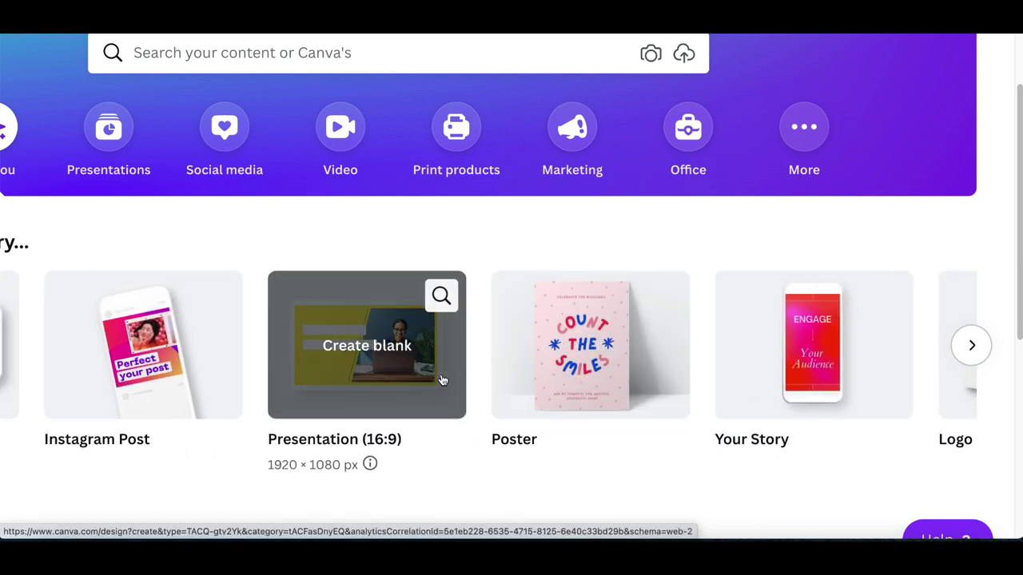
scroll(442, 379, "left", 5)
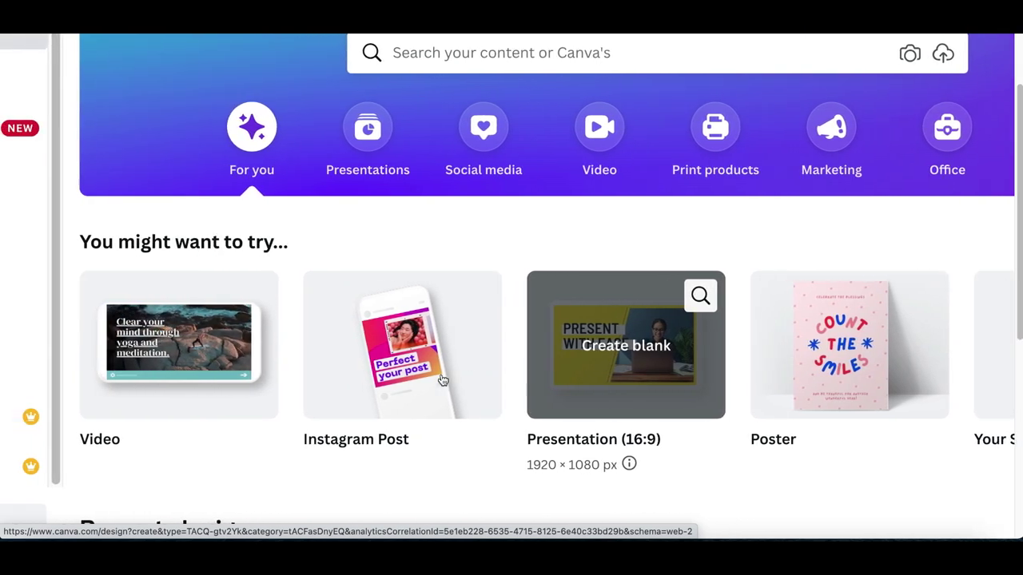
scroll(437, 350, "up", 4)
scroll(436, 349, "left", 4)
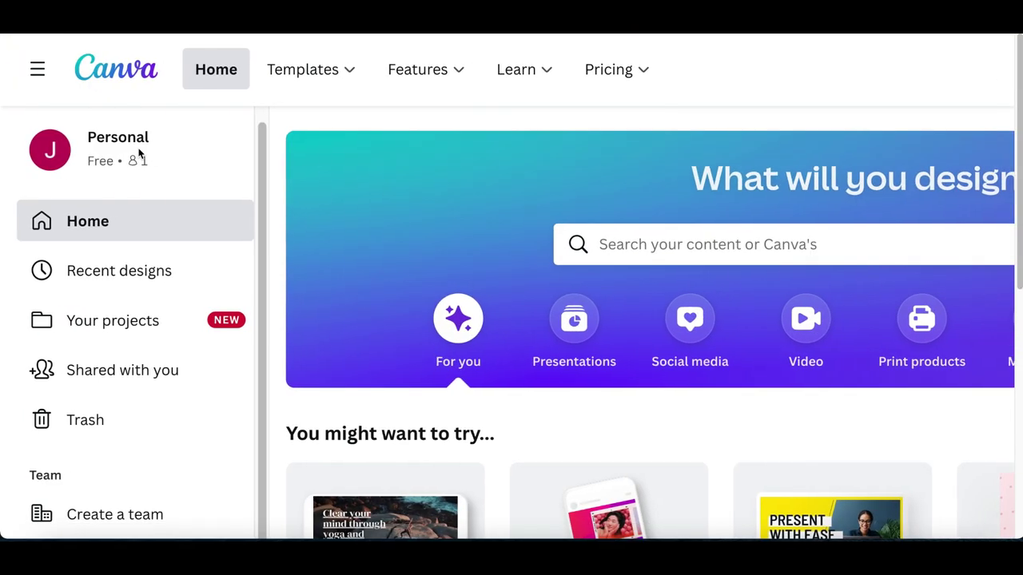
scroll(544, 255, "down", 3)
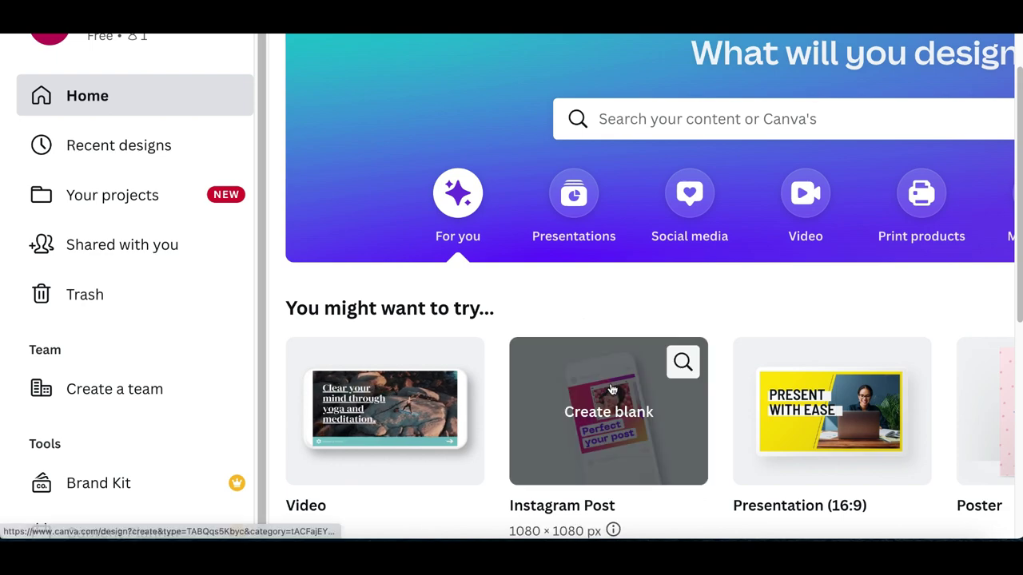
scroll(772, 290, "down", 1)
scroll(772, 290, "right", 8)
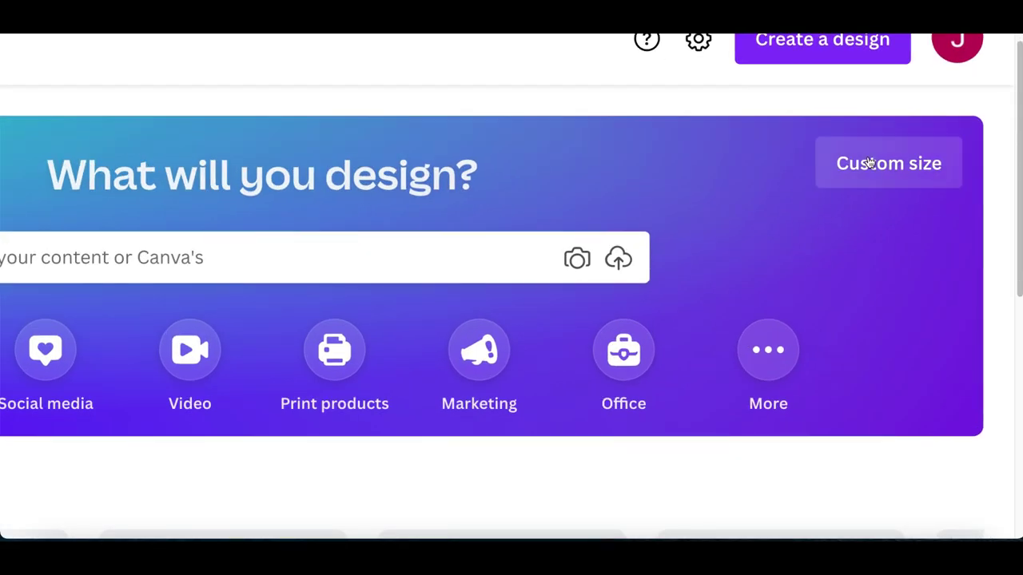
Create a blank custom-size design 3100 px wide and 4600 px high.
left_click(883, 164)
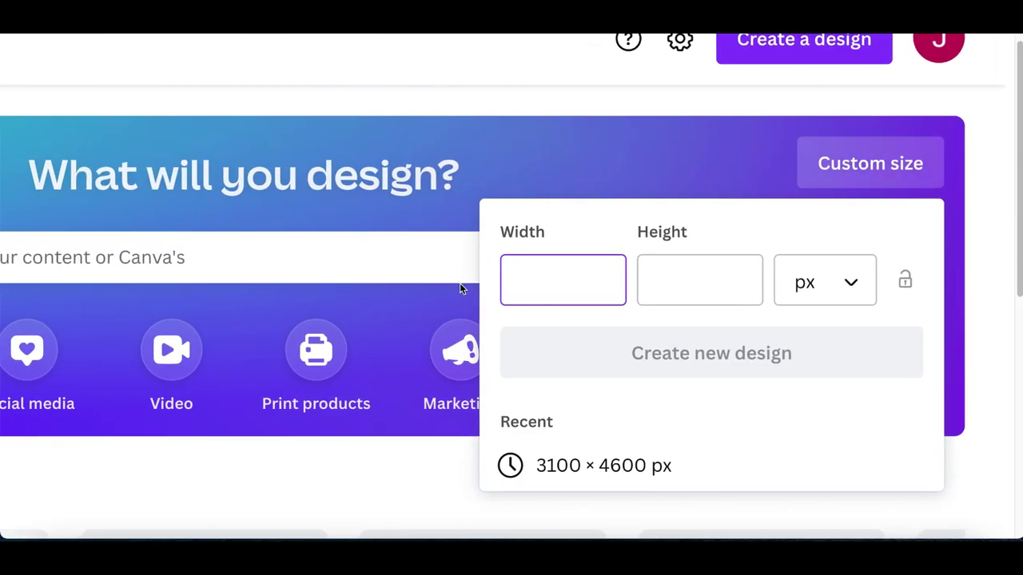
type("314600")
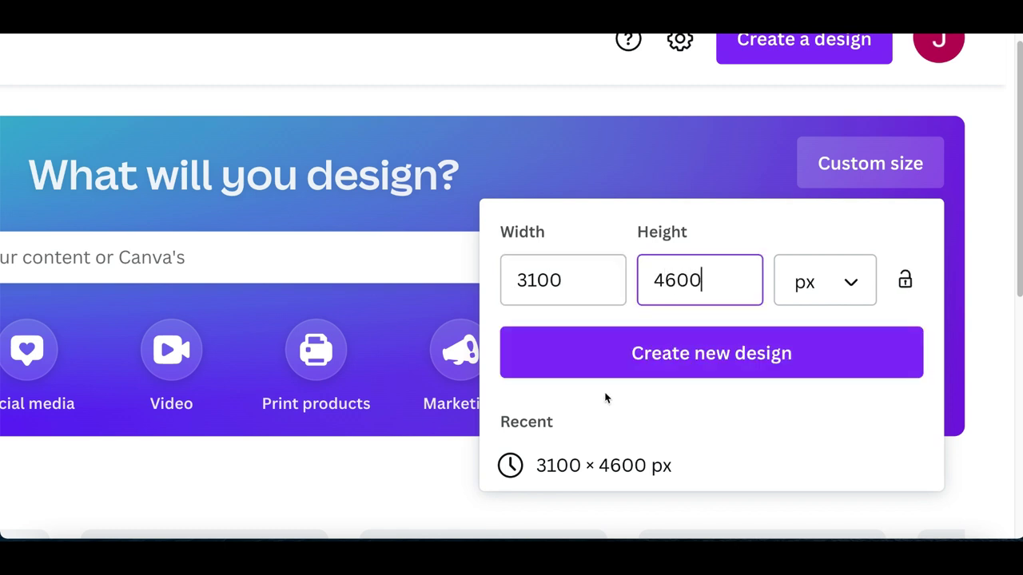
left_click(654, 354)
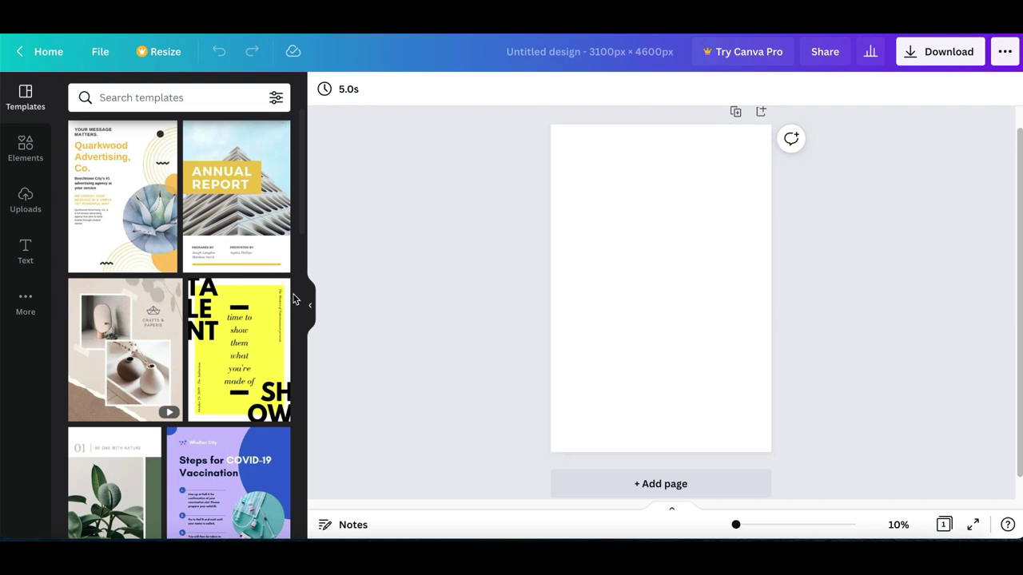
Place the uploaded French bulldog cutout with the transparent background on the blank page.
left_click(22, 205)
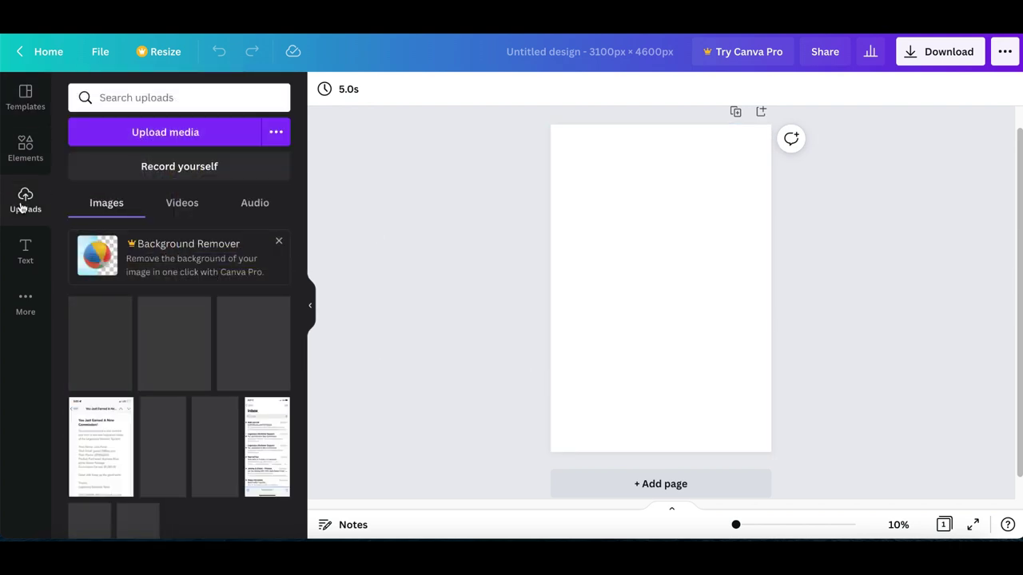
left_click(178, 346)
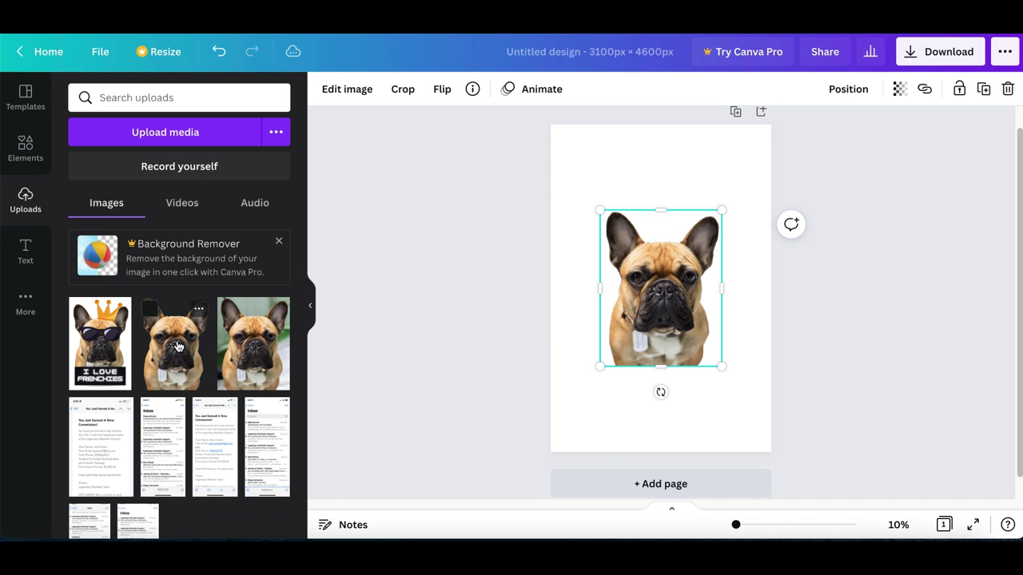
Enlarge the French bulldog cutout until it nearly fills the page width, and center it on the page.
left_click_drag(598, 381, 575, 459)
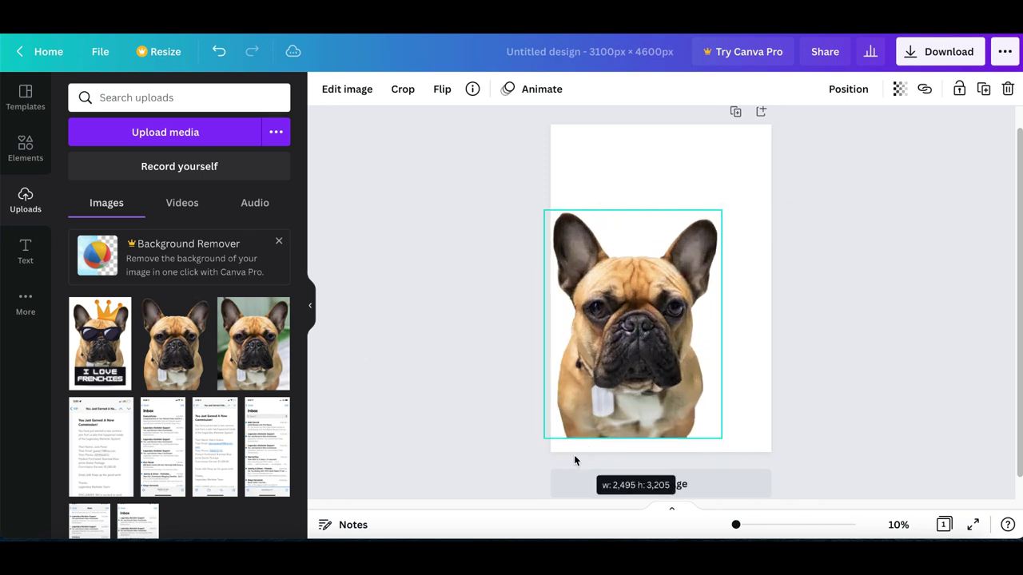
left_click_drag(607, 395, 629, 338)
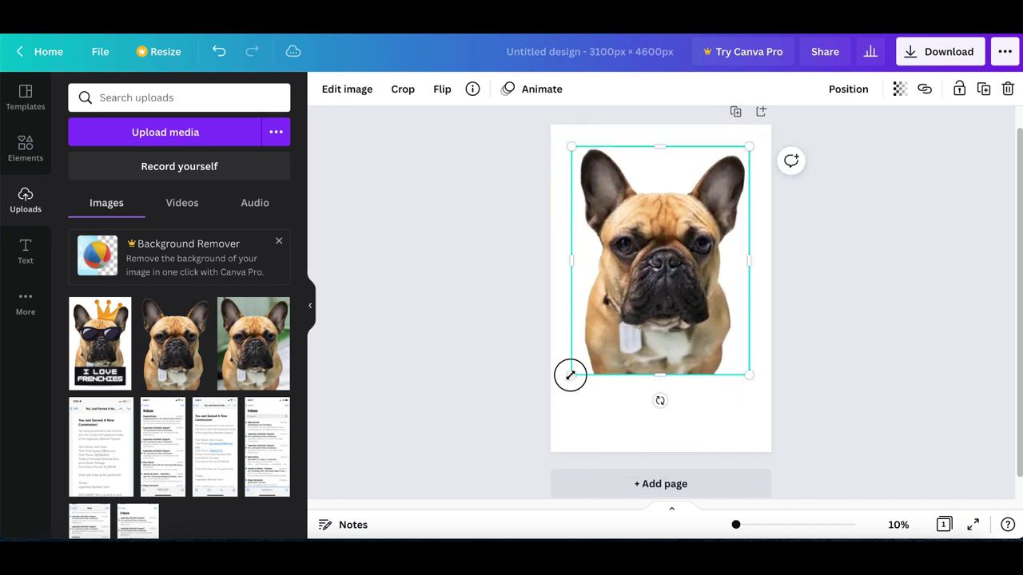
left_click_drag(570, 375, 561, 412)
left_click(36, 160)
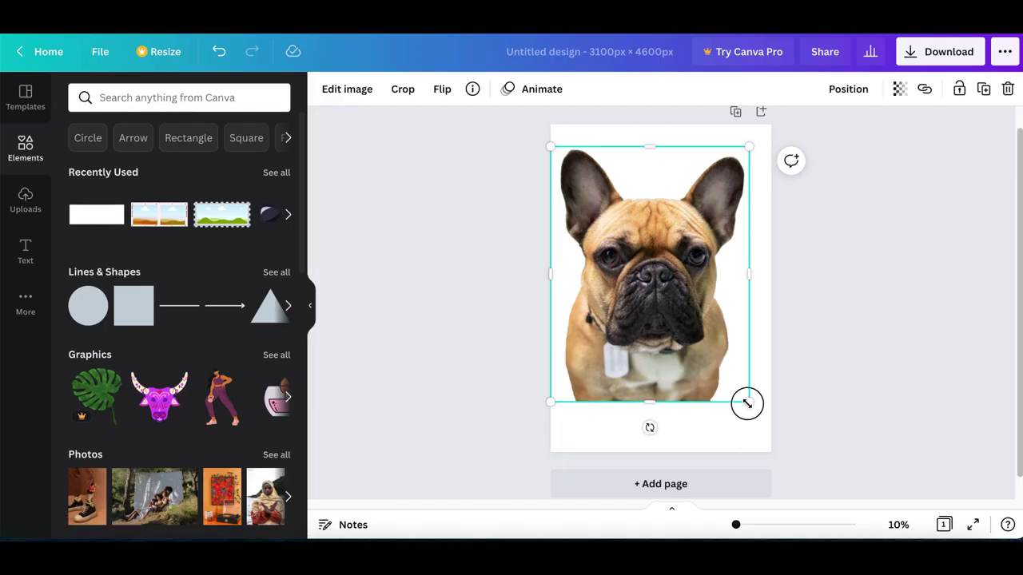
left_click_drag(747, 404, 765, 426)
left_click_drag(655, 310, 658, 309)
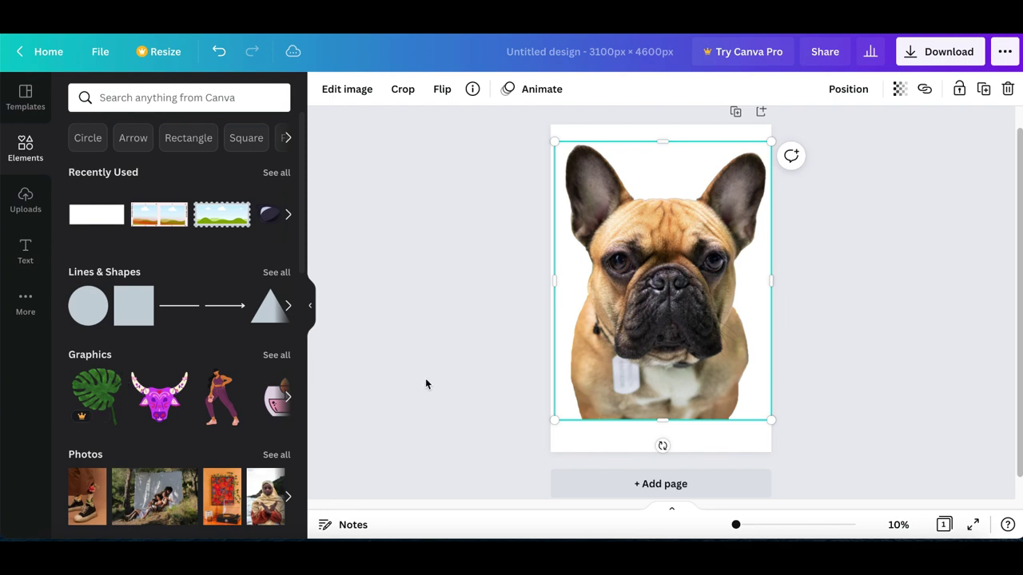
left_click(287, 216)
scroll(670, 264, "up", 10)
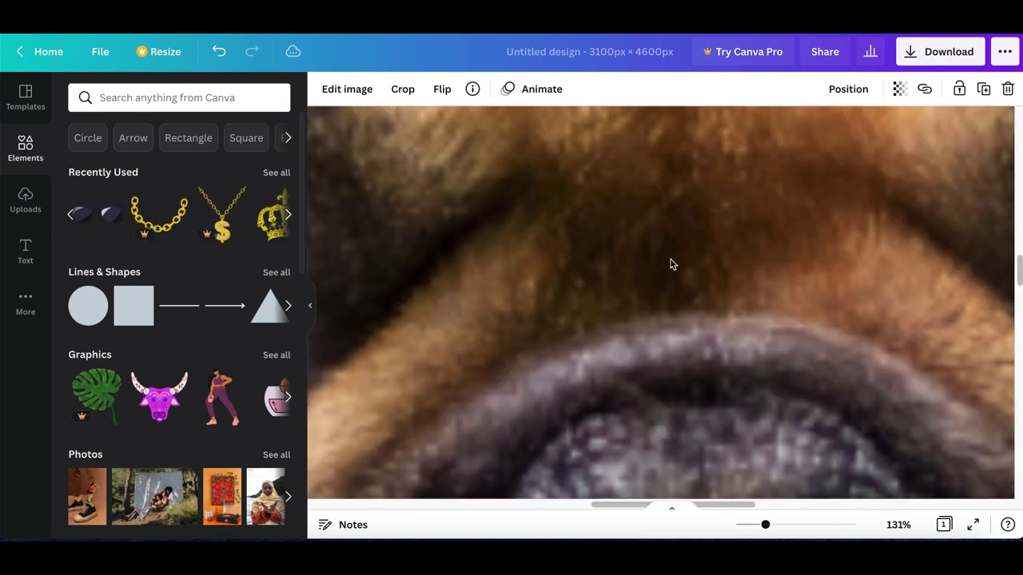
scroll(671, 264, "down", 10)
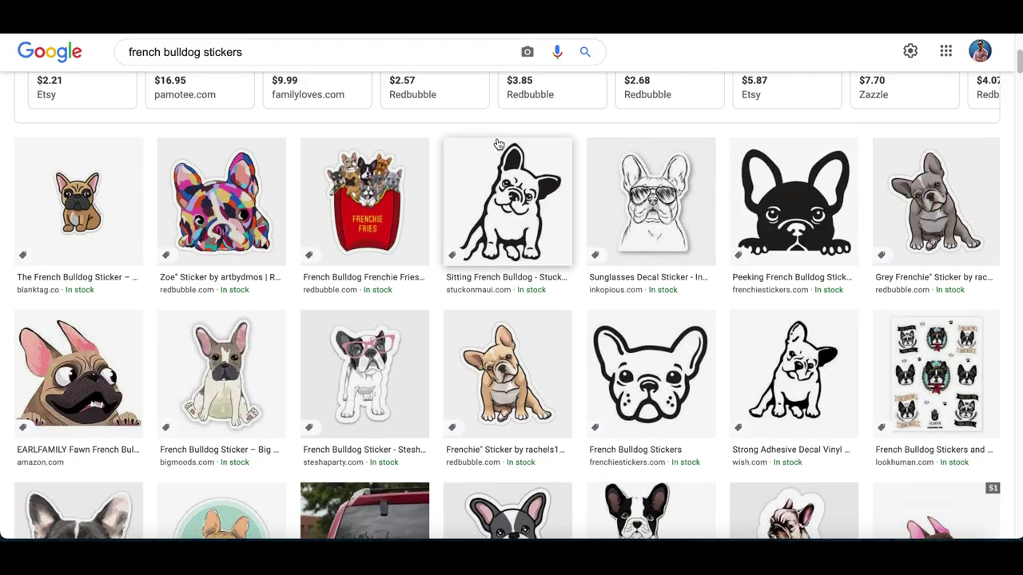
Switch to the Google Images results for french bulldog stickers and examine the shopping ads, including the sunglasses sticker.
scroll(19, 70, "up", 5)
scroll(23, 69, "up", 5)
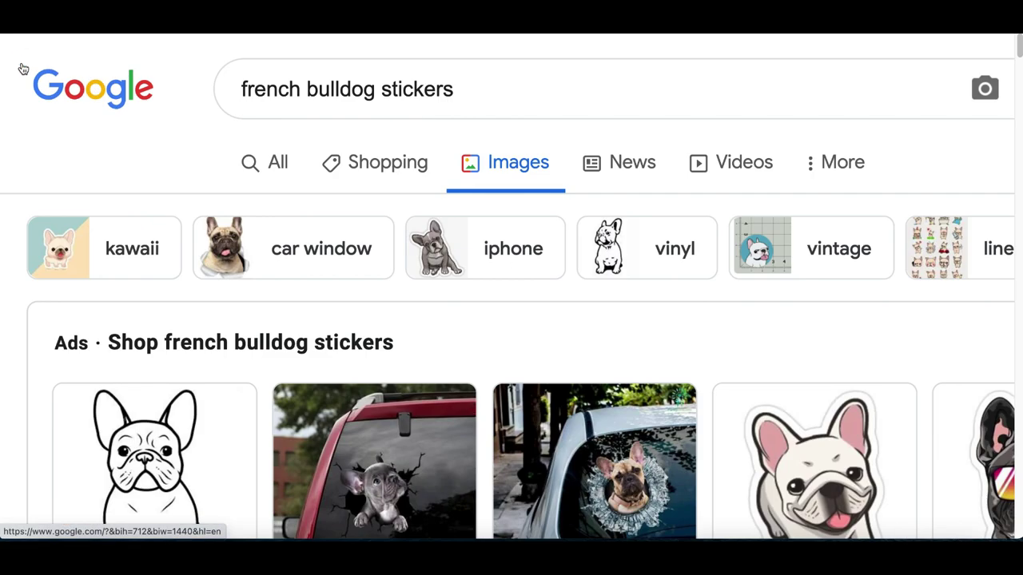
left_click_drag(295, 91, 390, 94)
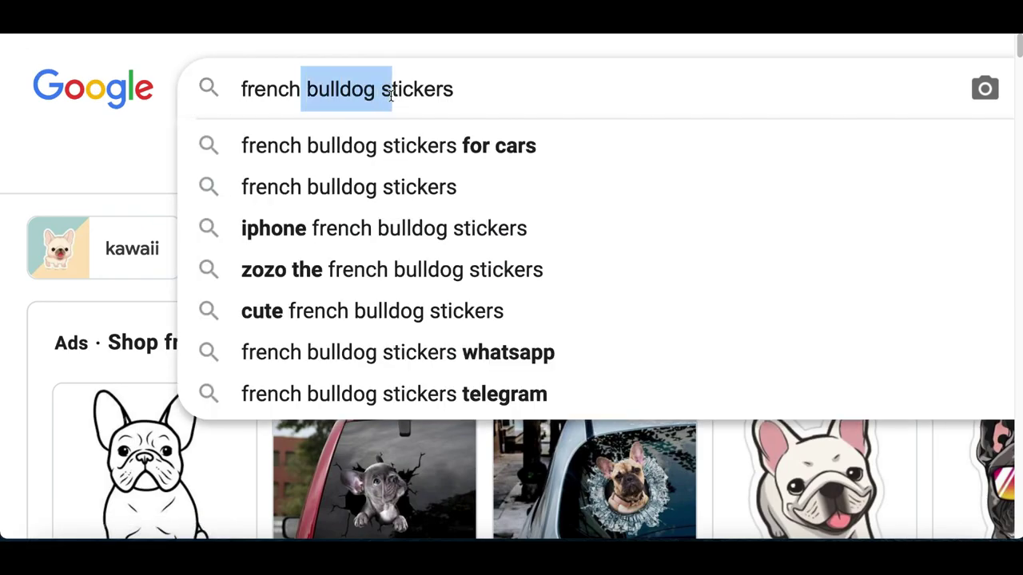
left_click(123, 163)
scroll(425, 328, "down", 3)
scroll(434, 295, "down", 3)
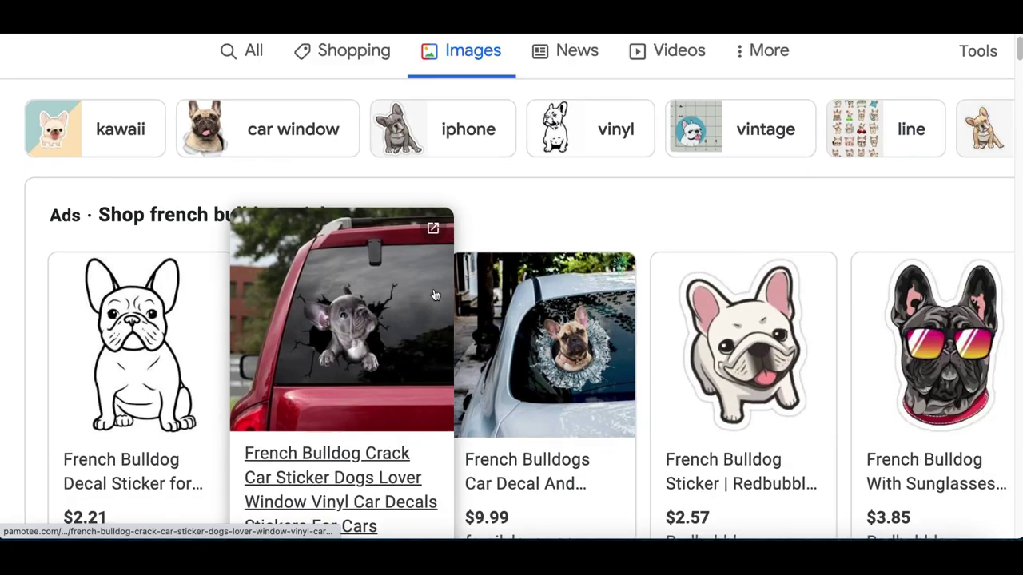
scroll(874, 406, "right", 4)
scroll(874, 406, "right", 3)
scroll(872, 409, "left", 3)
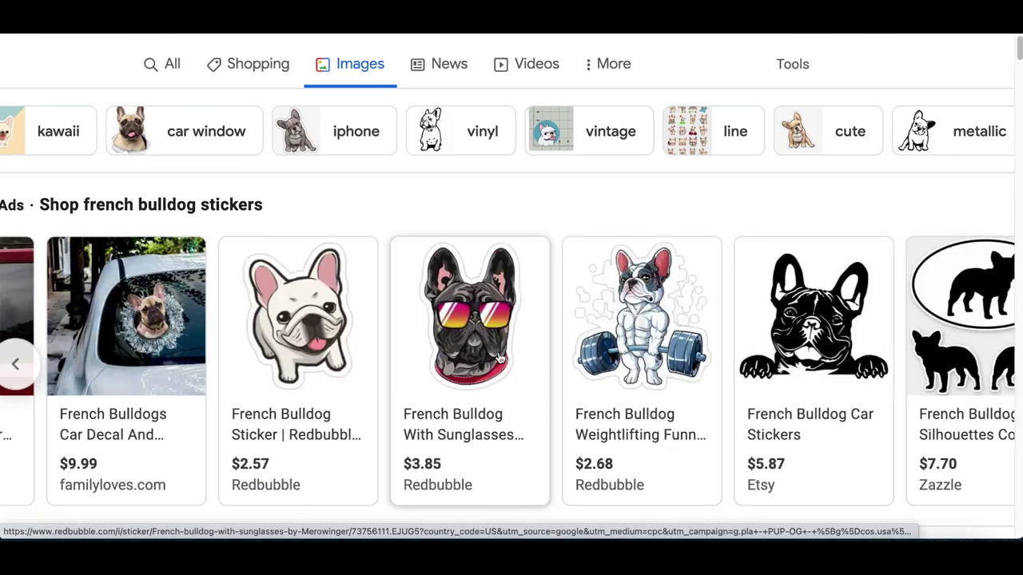
mouse_move(502, 359)
scroll(502, 360, "up", 3)
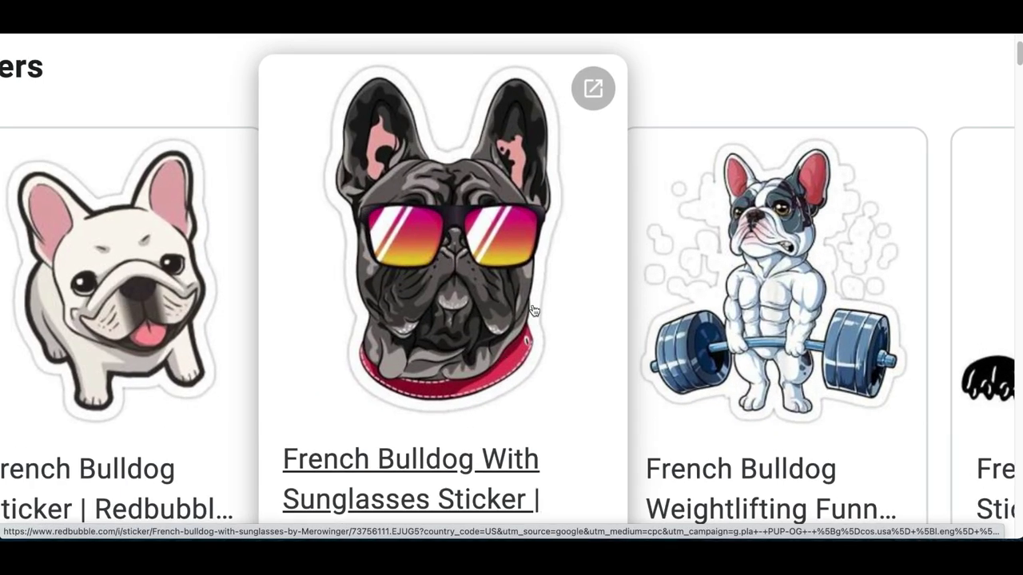
scroll(533, 310, "down", 3, "ctrl")
Look through the French bulldog sticker image results for design ideas, including the Bonjour sticker sheet and the heart designs.
scroll(533, 310, "down", 10)
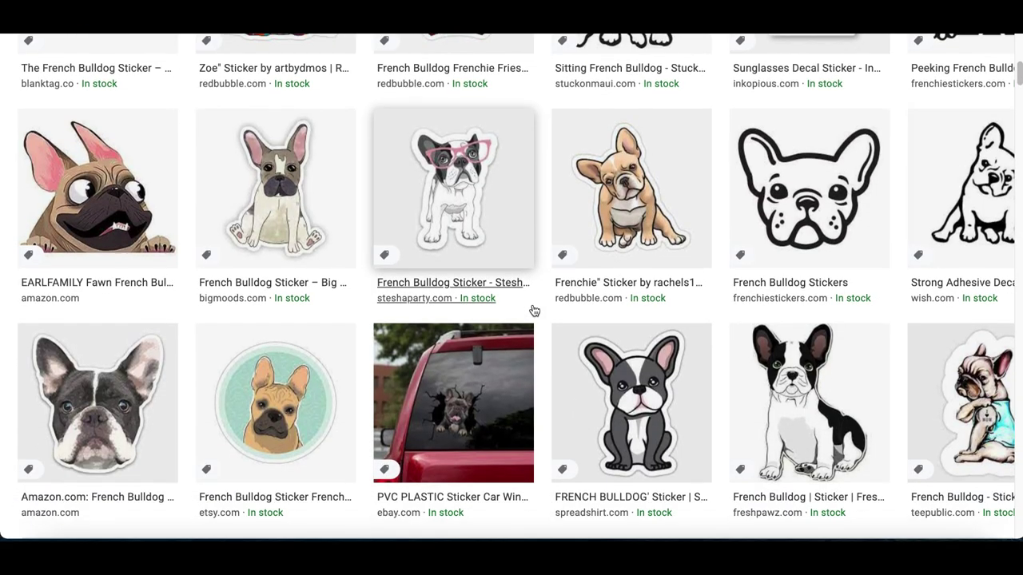
scroll(534, 310, "down", 10)
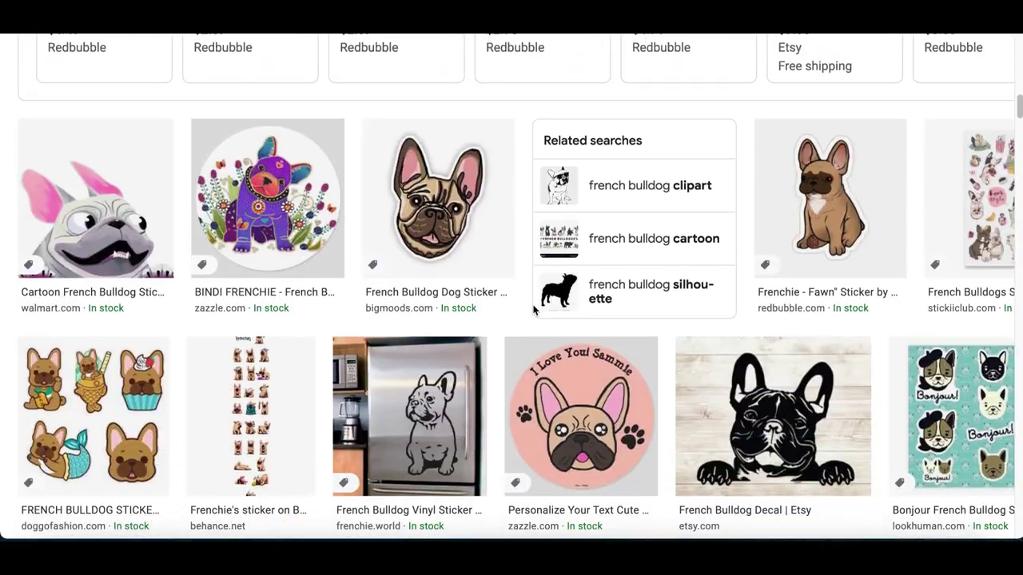
scroll(534, 310, "down", 5)
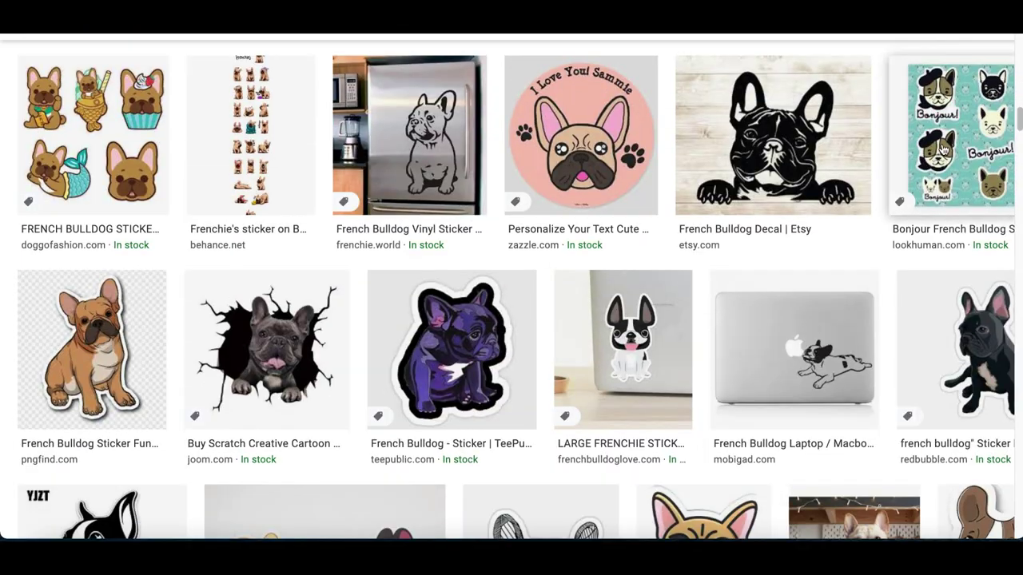
scroll(943, 150, "right", 3)
scroll(825, 115, "up", 3, "ctrl")
scroll(826, 117, "up", 1)
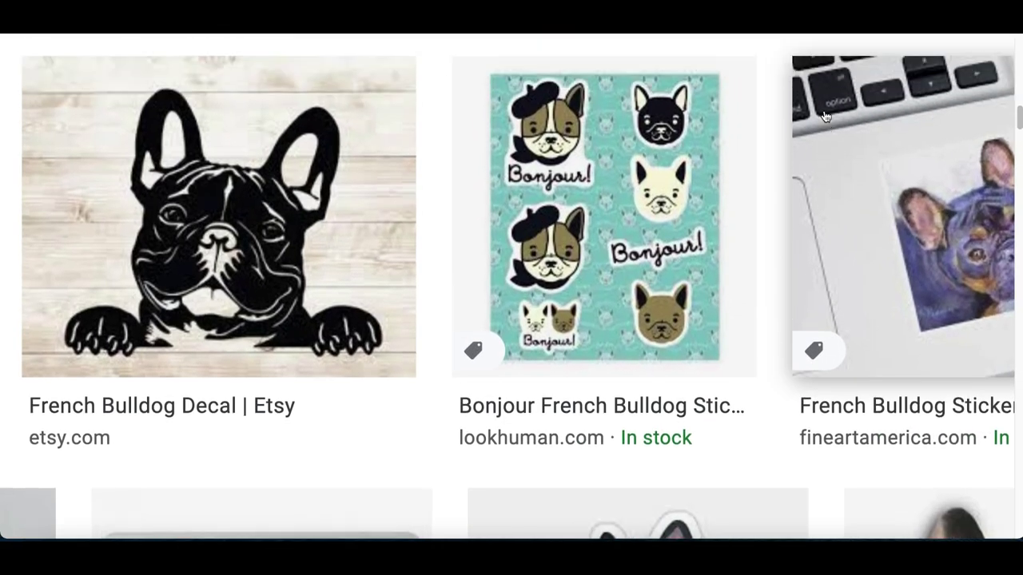
scroll(723, 199, "up", 3, "ctrl")
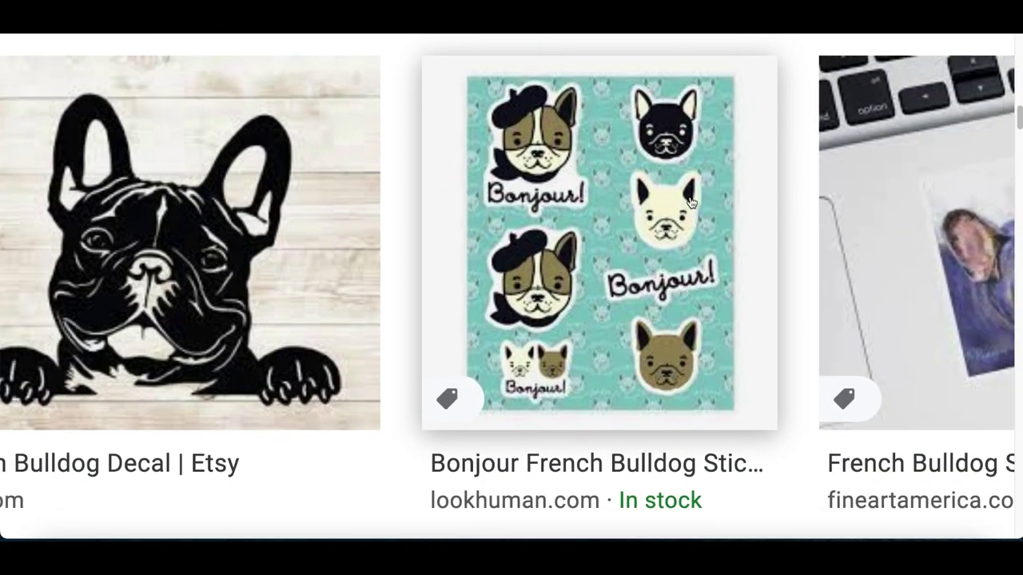
scroll(633, 281, "down", 3, "ctrl")
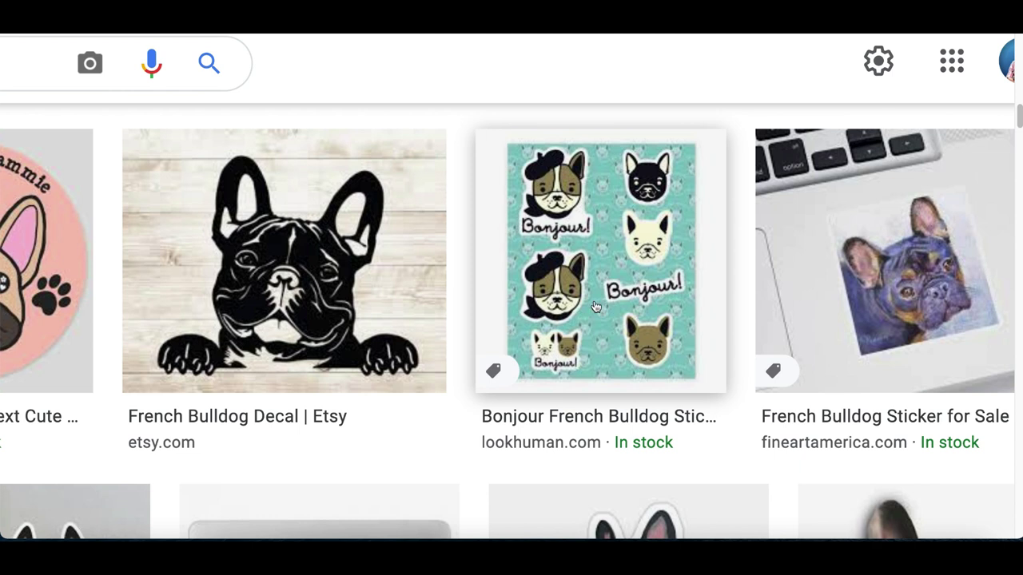
scroll(595, 307, "down", 1)
scroll(665, 228, "down", 6)
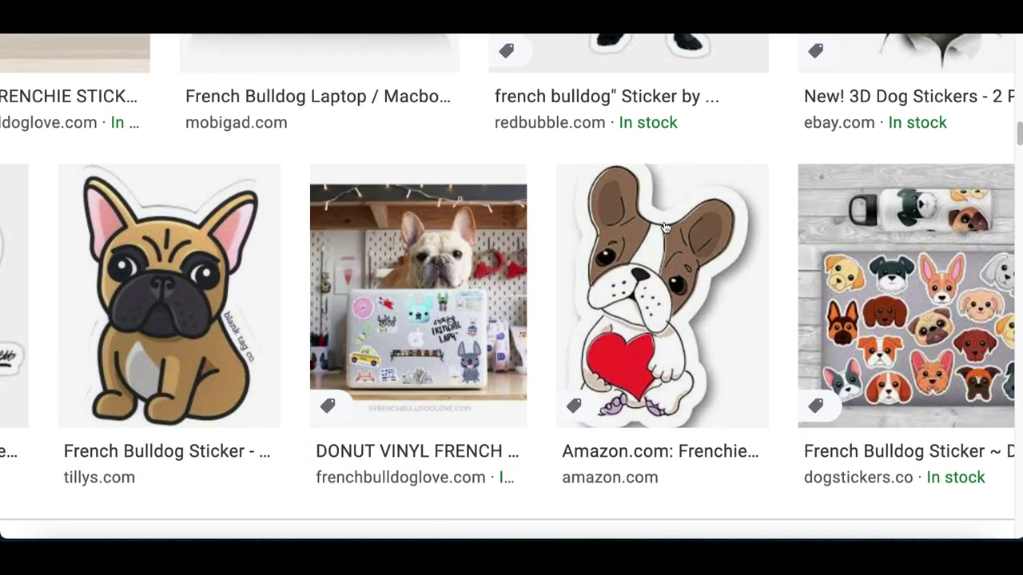
scroll(665, 228, "down", 1, "ctrl")
scroll(722, 376, "down", 8)
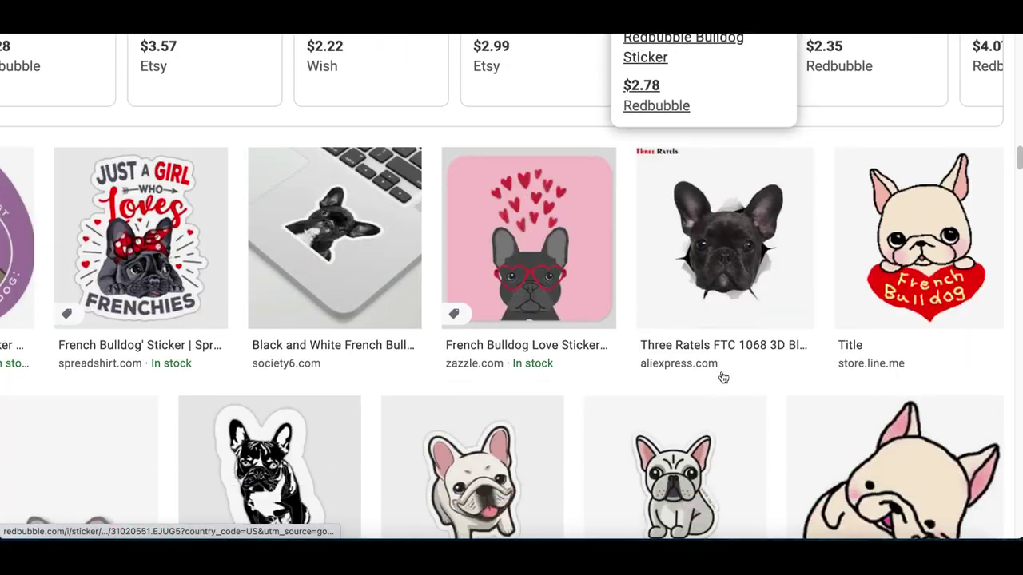
scroll(723, 377, "down", 1)
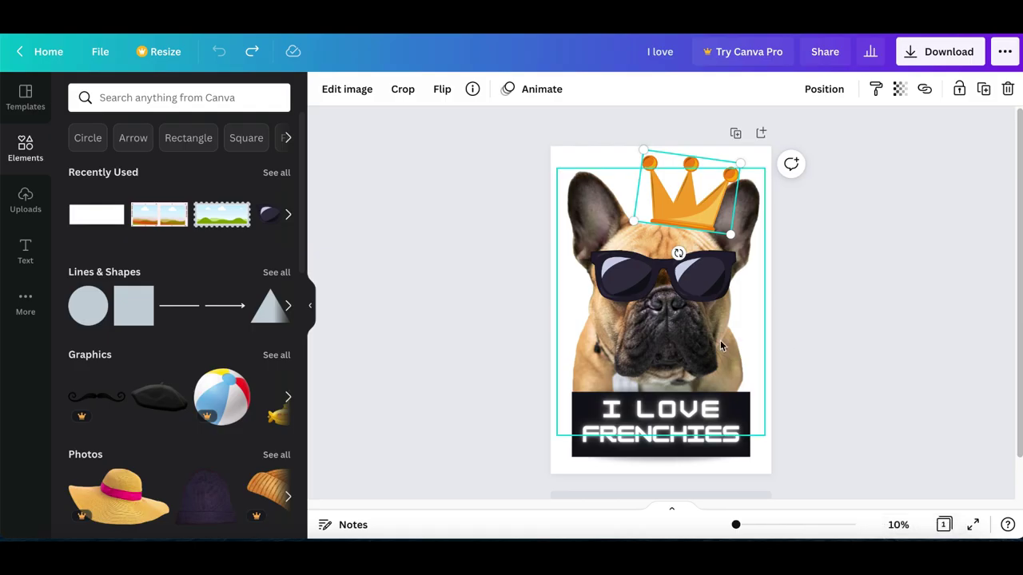
Switch to the I love Frenchies design in Canva and search the elements for sunglasses.
left_click(720, 340)
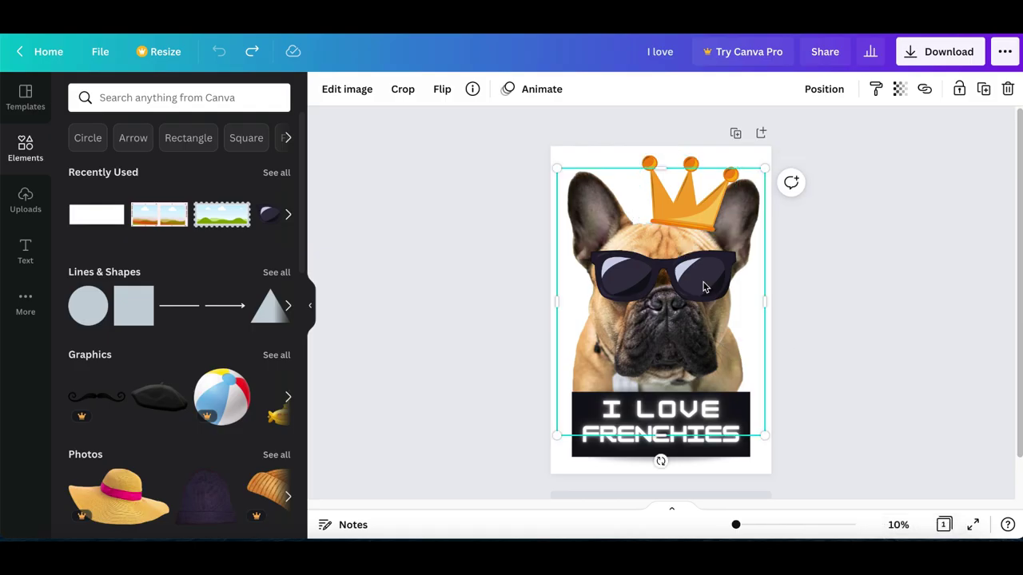
left_click(288, 217)
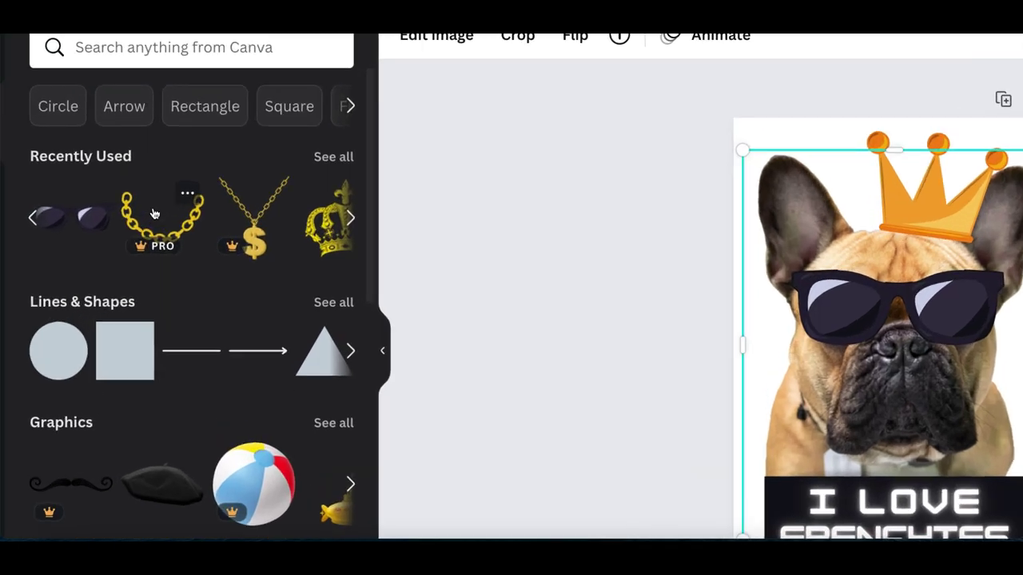
scroll(155, 212, "left", 2)
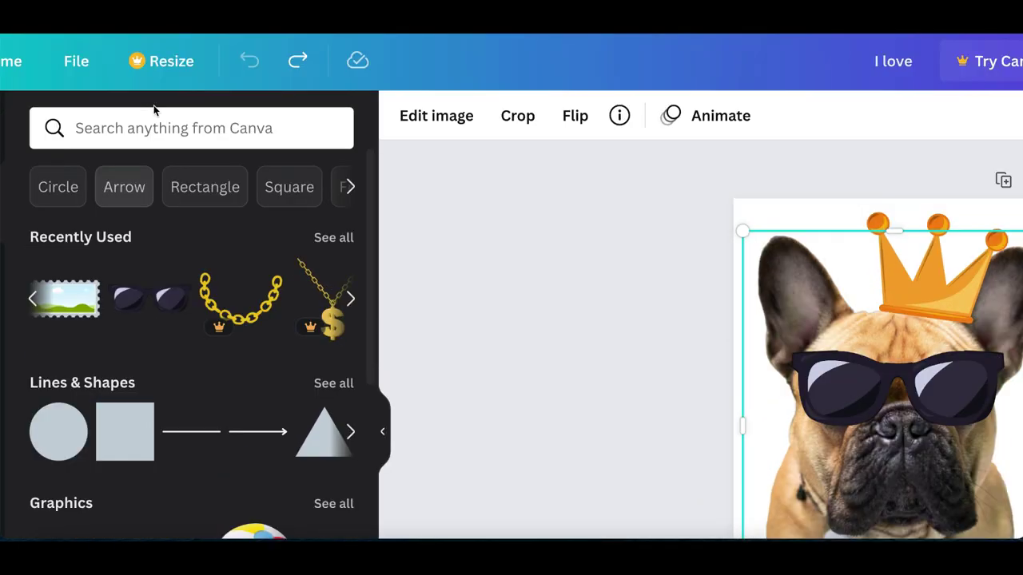
left_click(152, 128)
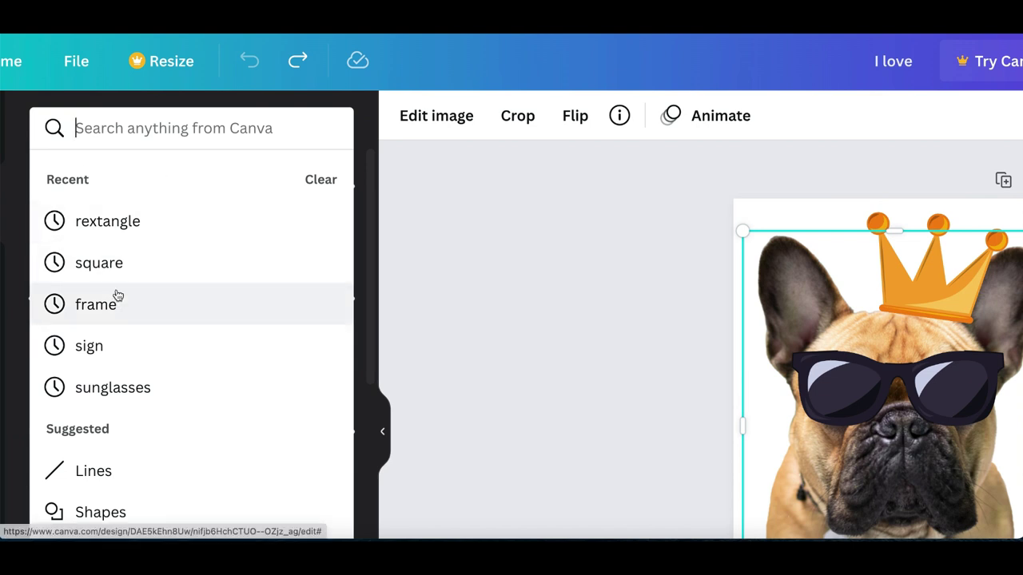
left_click(115, 389)
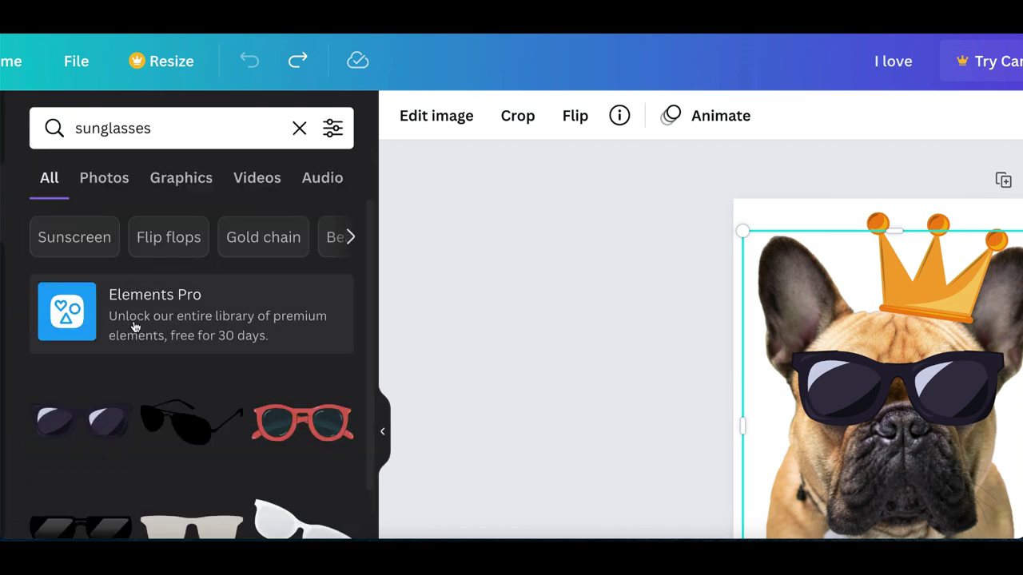
scroll(133, 326, "down", 3)
scroll(108, 360, "down", 1)
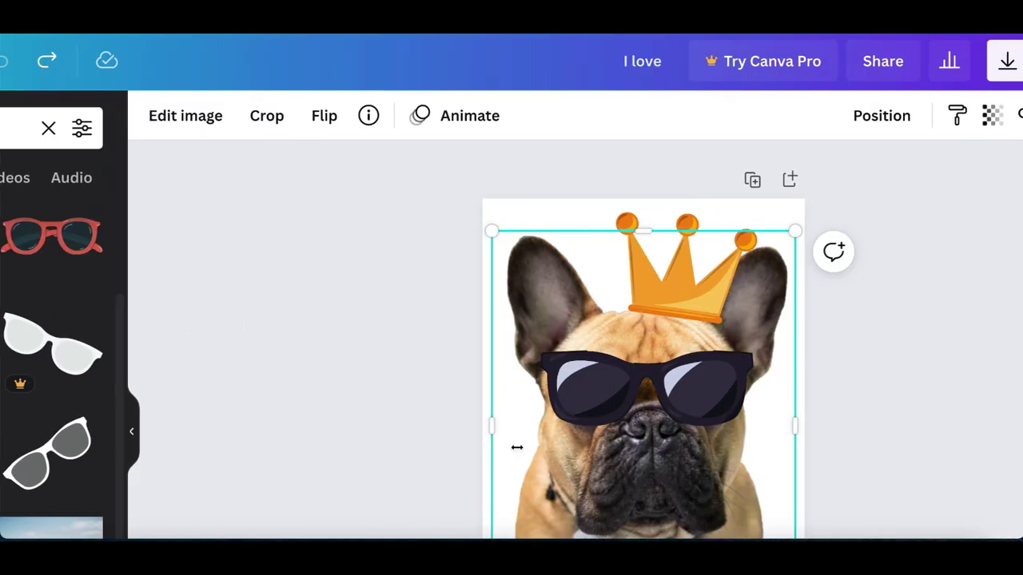
Reposition the dark sunglasses over the bulldog's eyes and tilt them slightly counterclockwise.
scroll(857, 477, "down", 3)
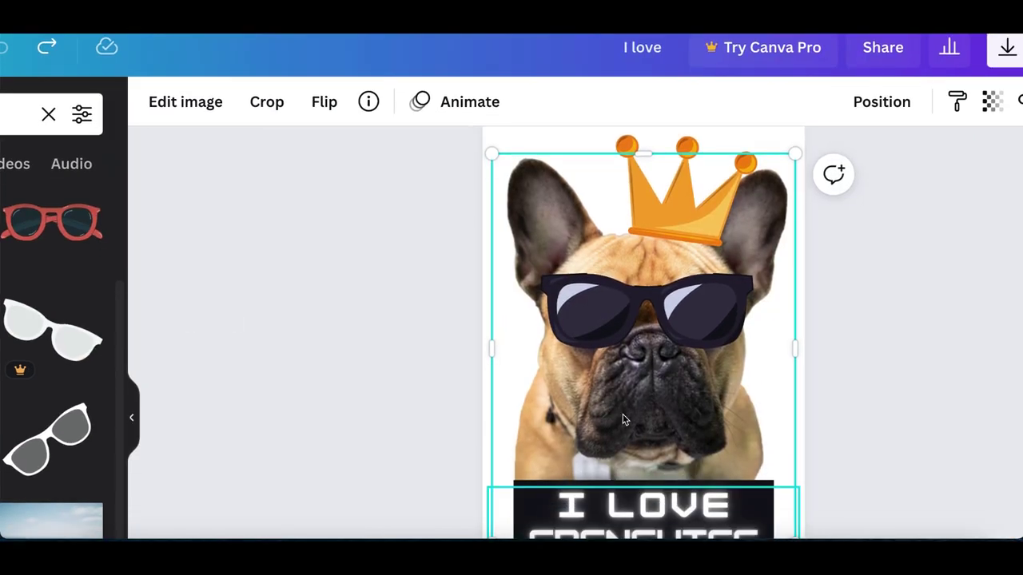
left_click(875, 386)
left_click_drag(624, 311, 629, 320)
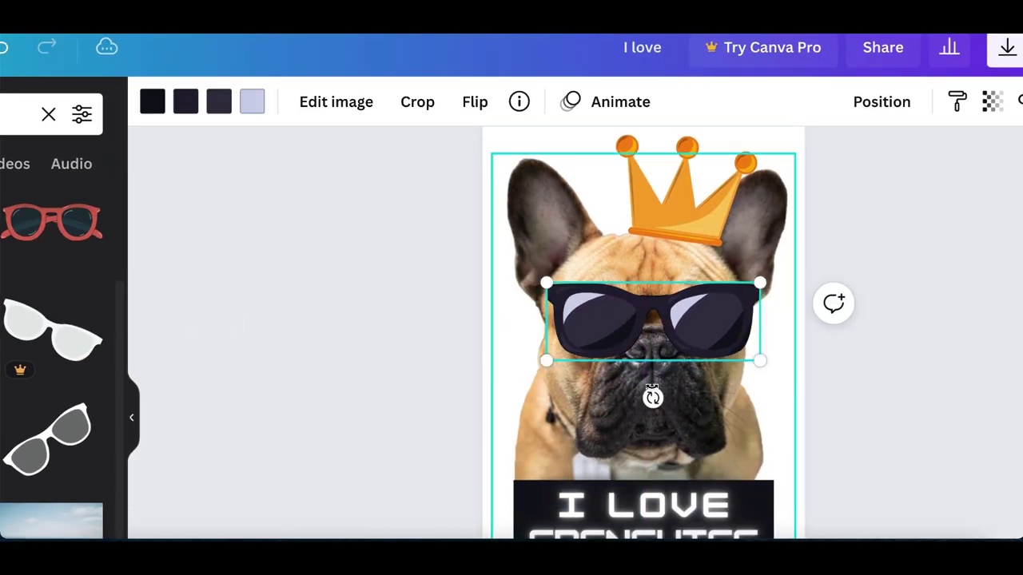
left_click_drag(653, 397, 671, 399)
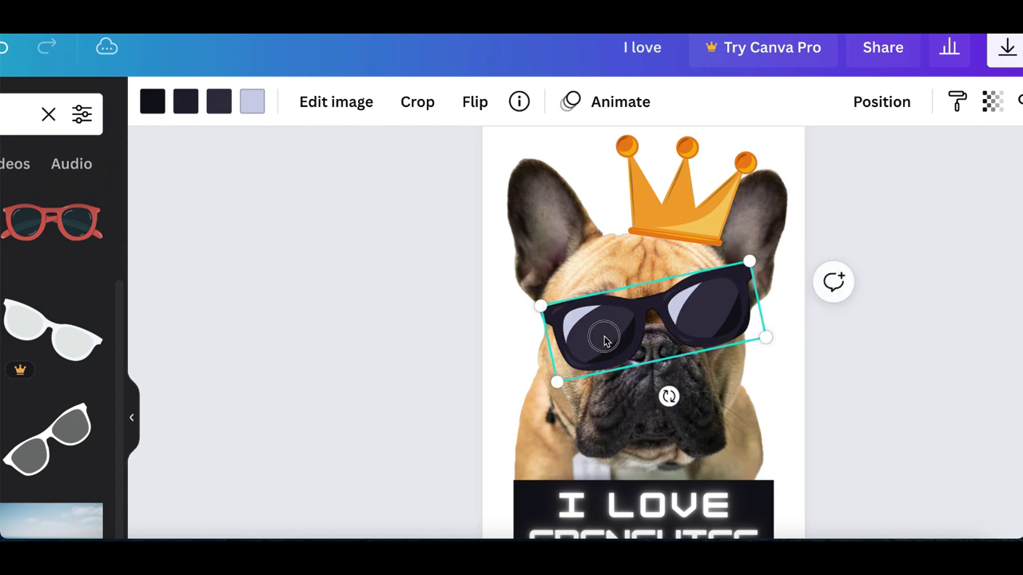
left_click_drag(604, 337, 598, 334)
left_click_drag(661, 394, 654, 395)
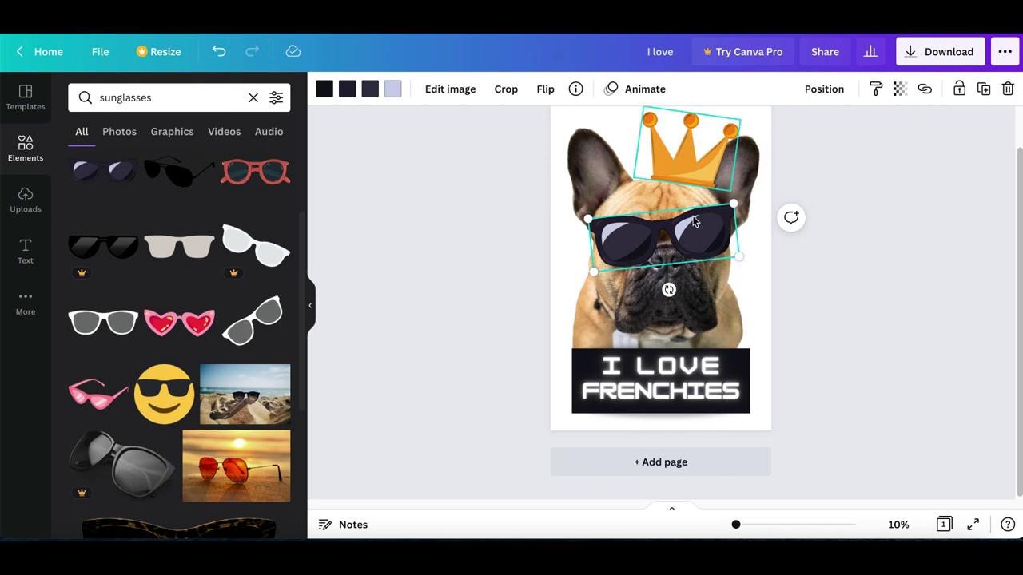
Select the I LOVE FRENCHIES text on the sign and look through the available font combinations for styled lettering.
scroll(737, 377, "up", 8)
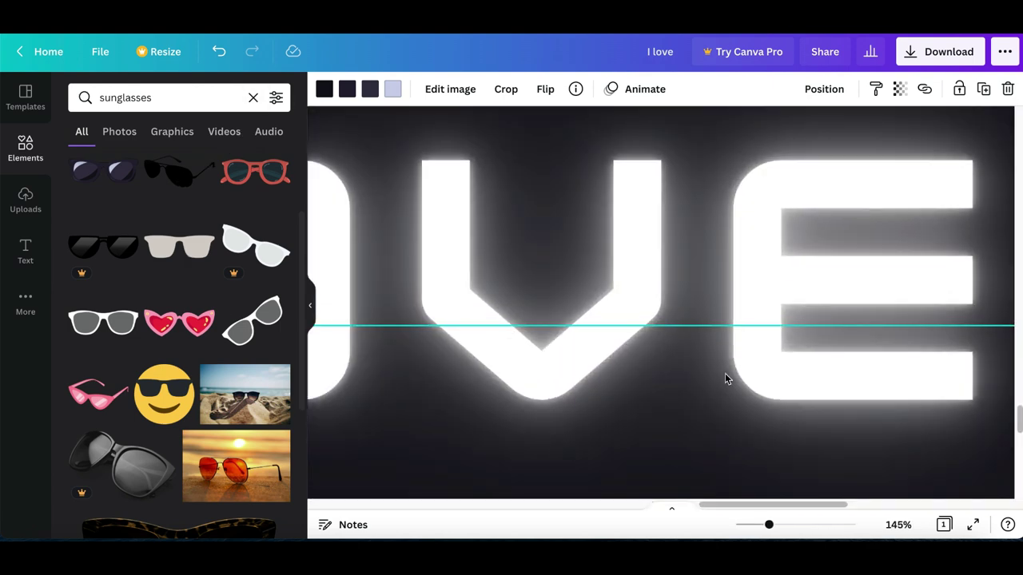
scroll(726, 379, "down", 8)
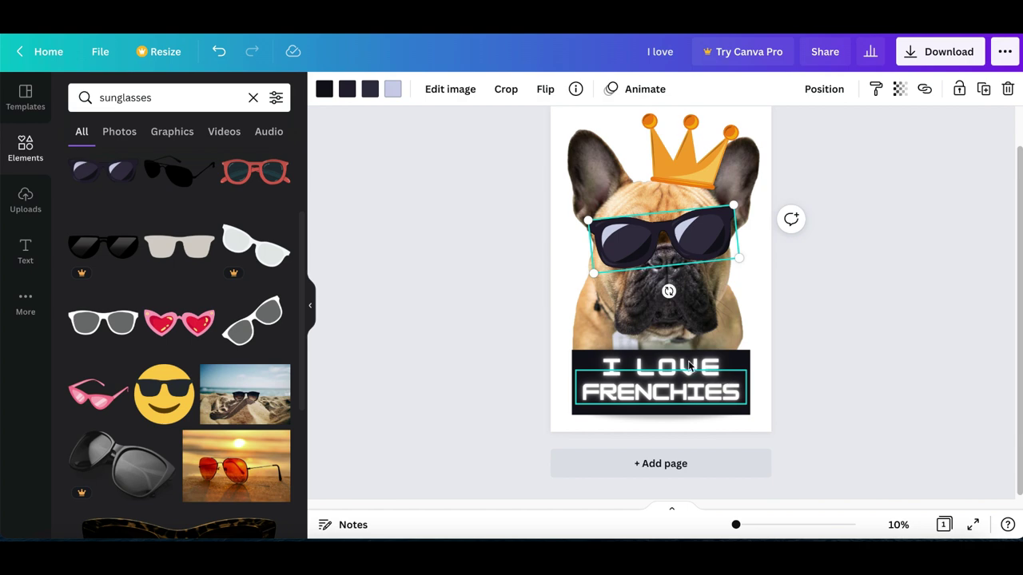
left_click(689, 366)
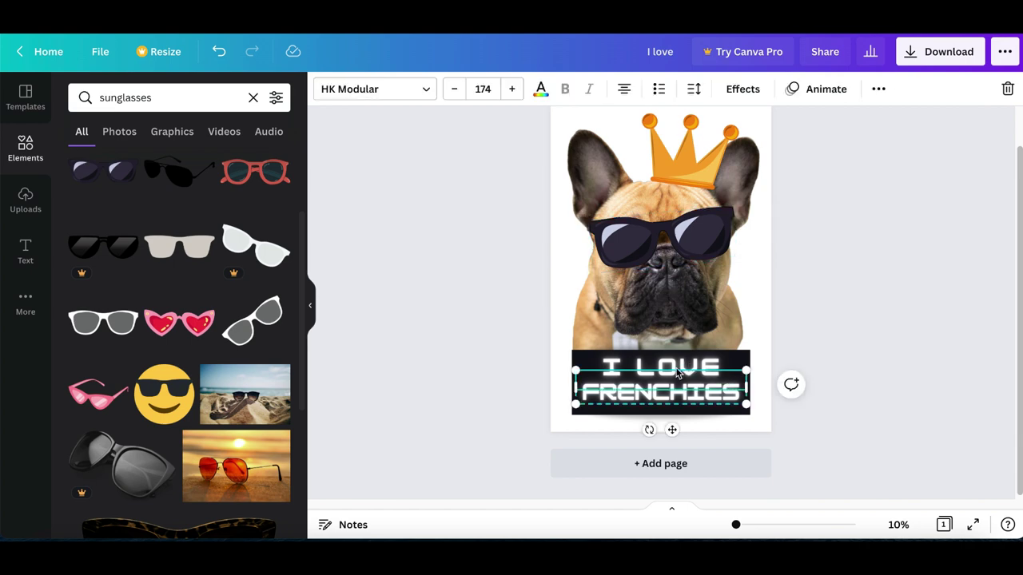
left_click(19, 275)
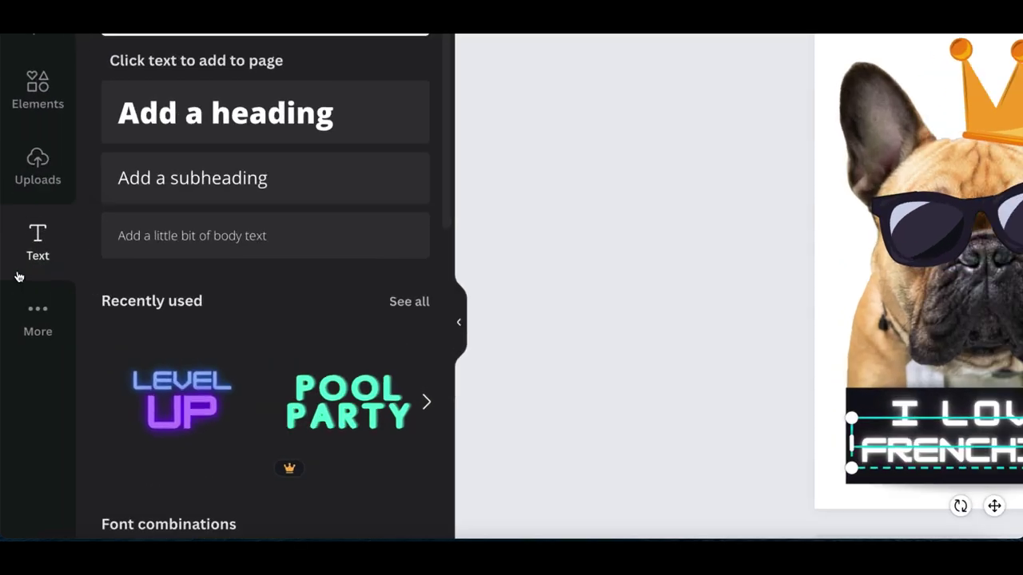
scroll(211, 376, "down", 5)
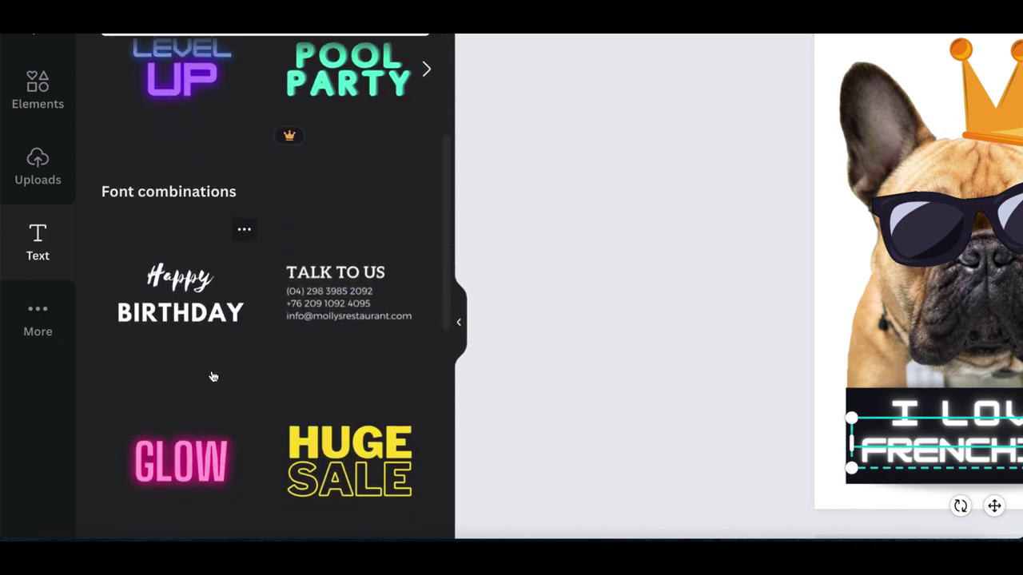
scroll(212, 374, "down", 3)
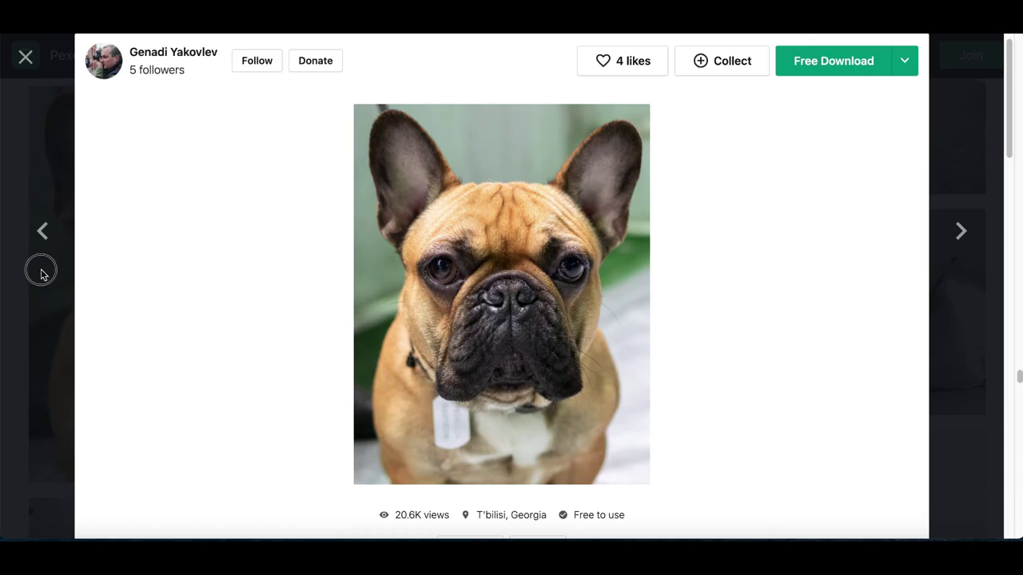
Switch to Pexels, close the French bulldog photo and search for basketball.
left_click(41, 270)
scroll(160, 238, "up", 10)
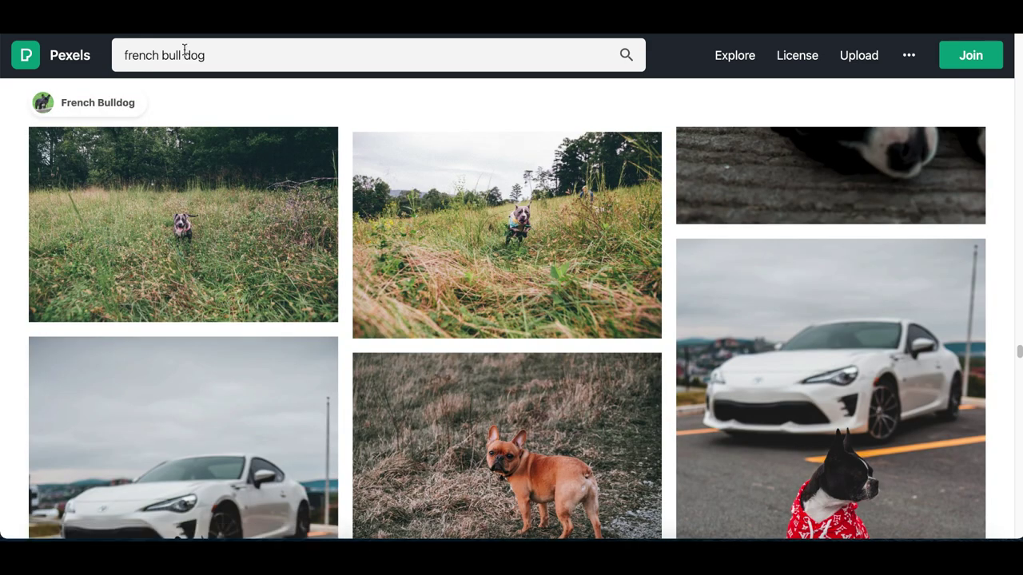
double_click(184, 54)
type("ba")
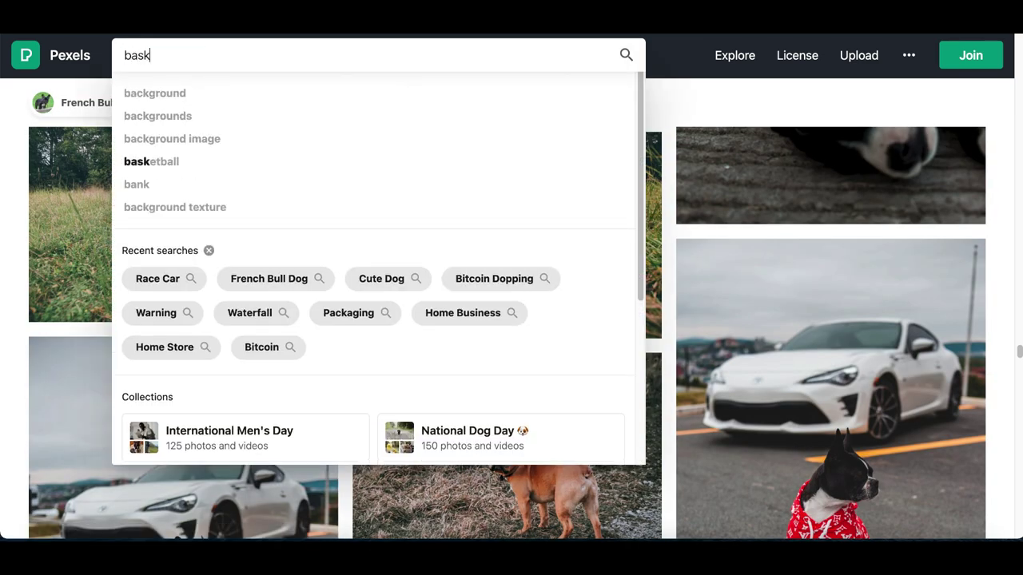
type("sk")
key("Down")
key("Down")
key("Down")
key("Down")
key("Return")
Browse the basketball photos and view the picture of the red ball on the green court up close.
scroll(474, 302, "down", 4)
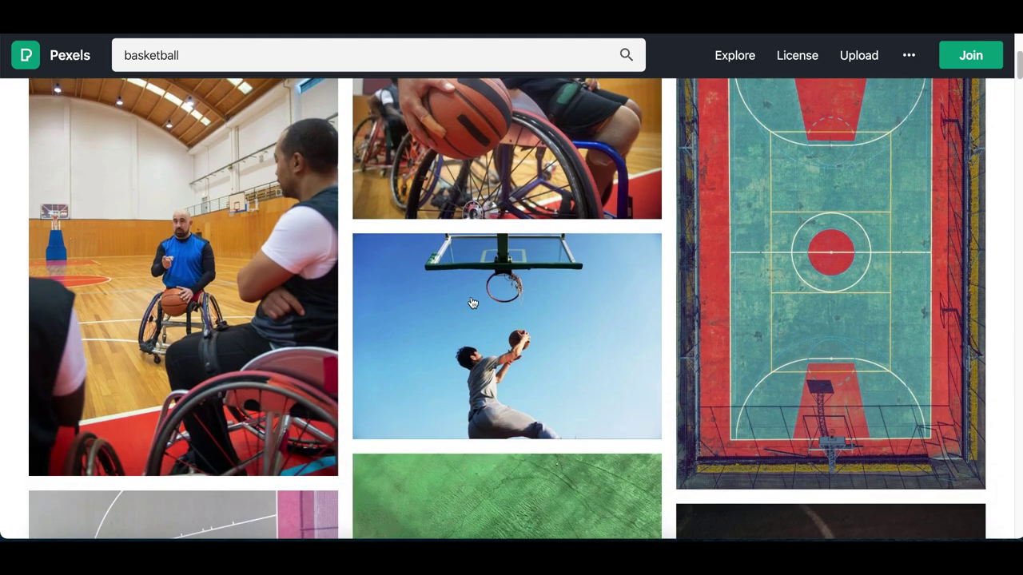
scroll(474, 303, "down", 2)
left_click(499, 289)
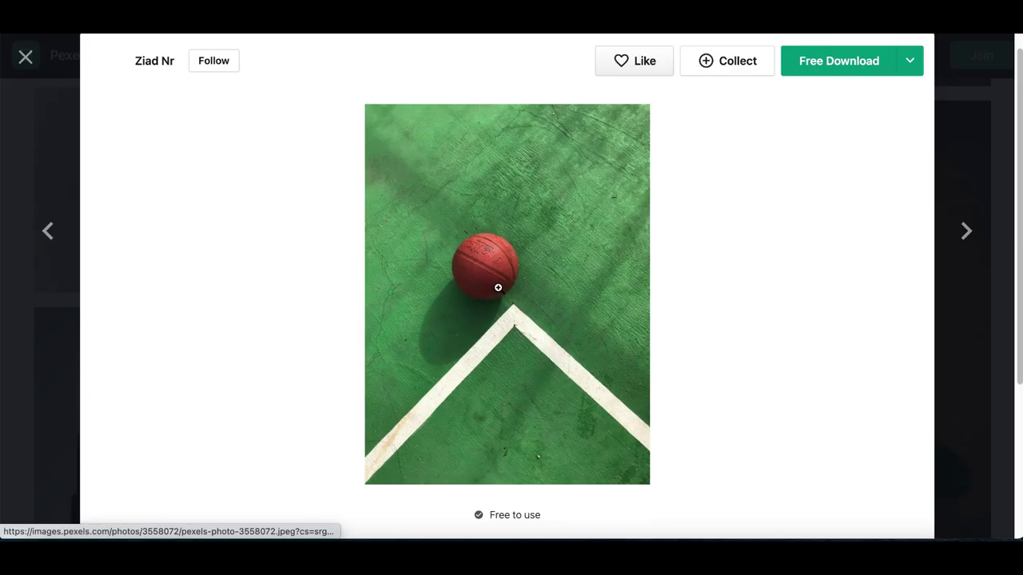
left_click(43, 359)
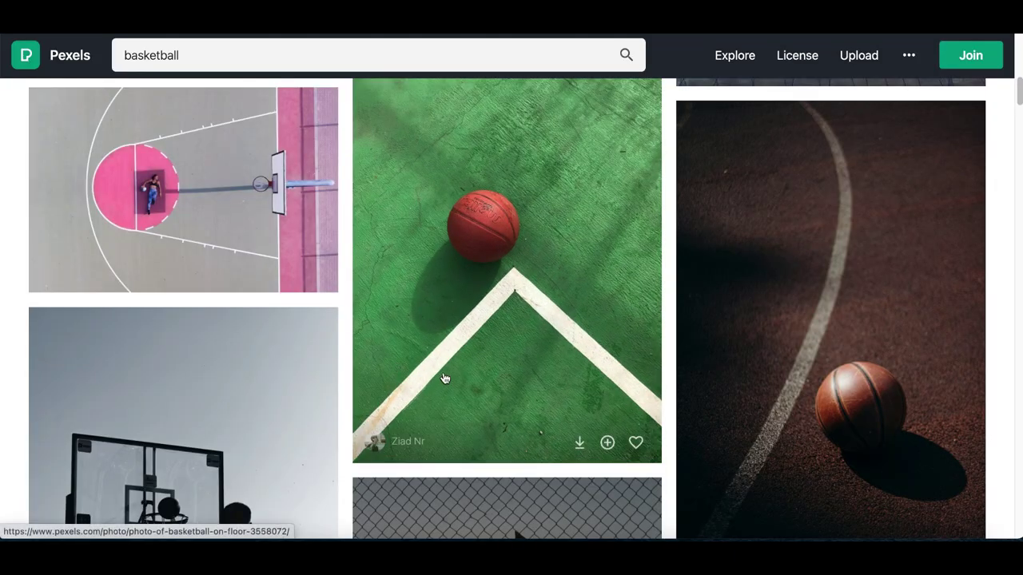
scroll(445, 376, "down", 4)
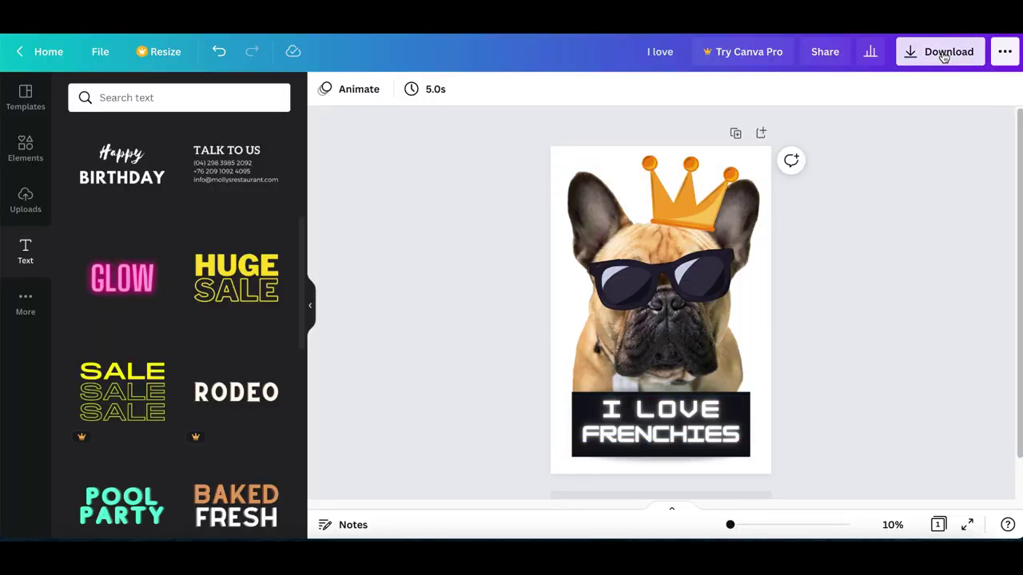
Switch to Canva to download the I love Frenchies design, and download its background-free 500 × 500 preview image from remove.bg.
left_click(944, 56)
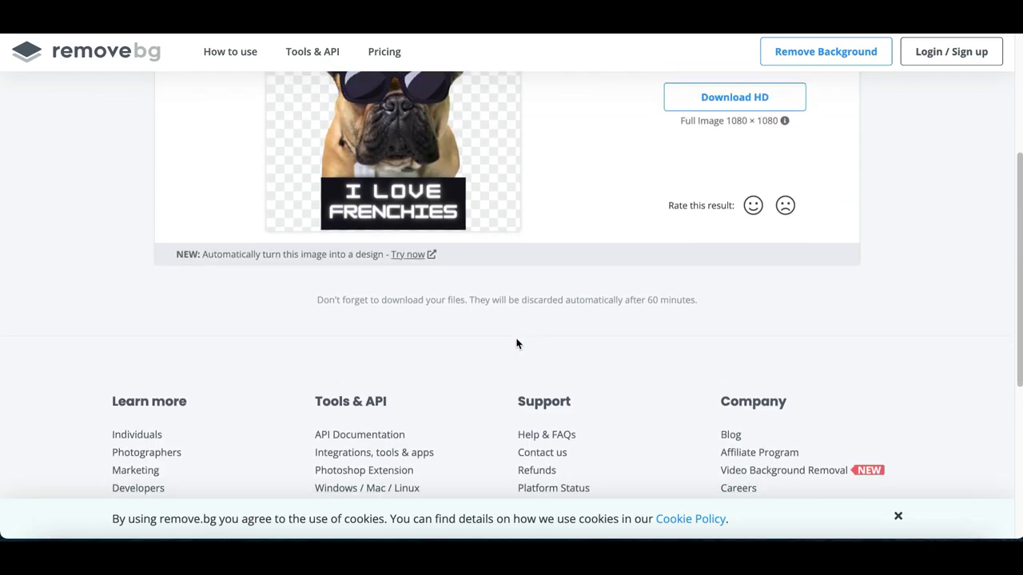
scroll(516, 343, "up", 2)
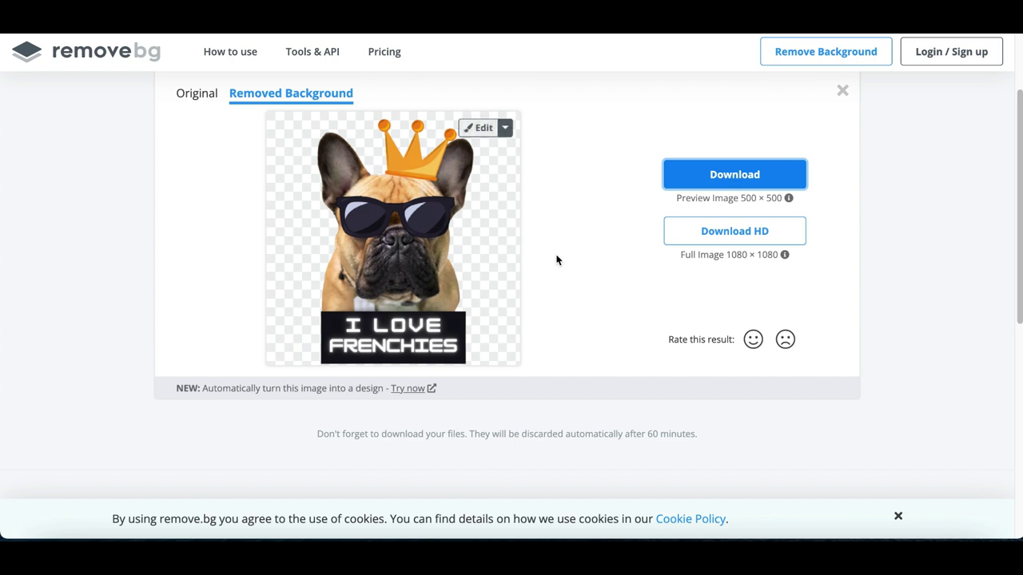
left_click(735, 175)
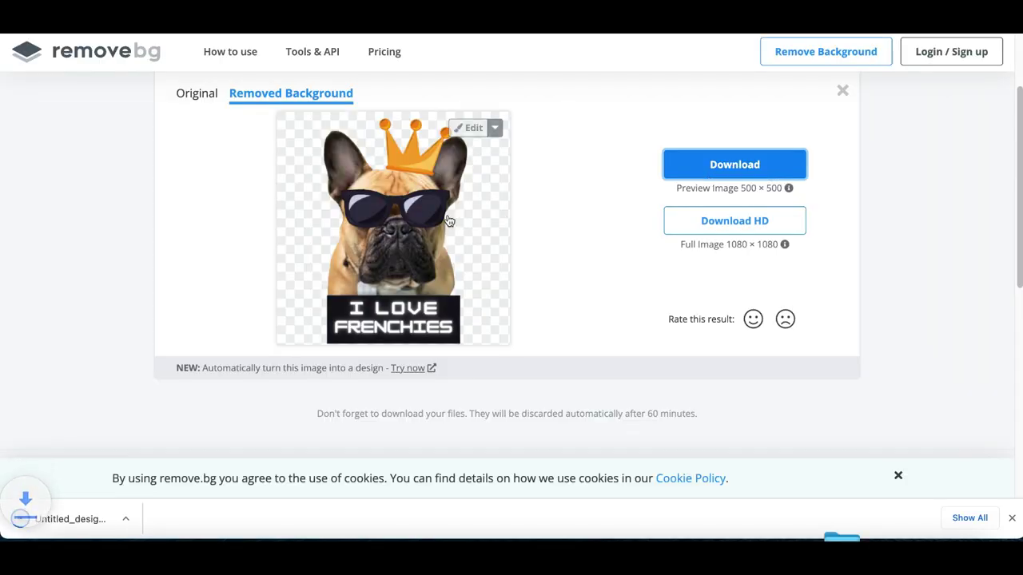
Open the downloaded Frenchies cutout and place it beside the original bulldog cutout to compare the two images.
left_click(94, 513)
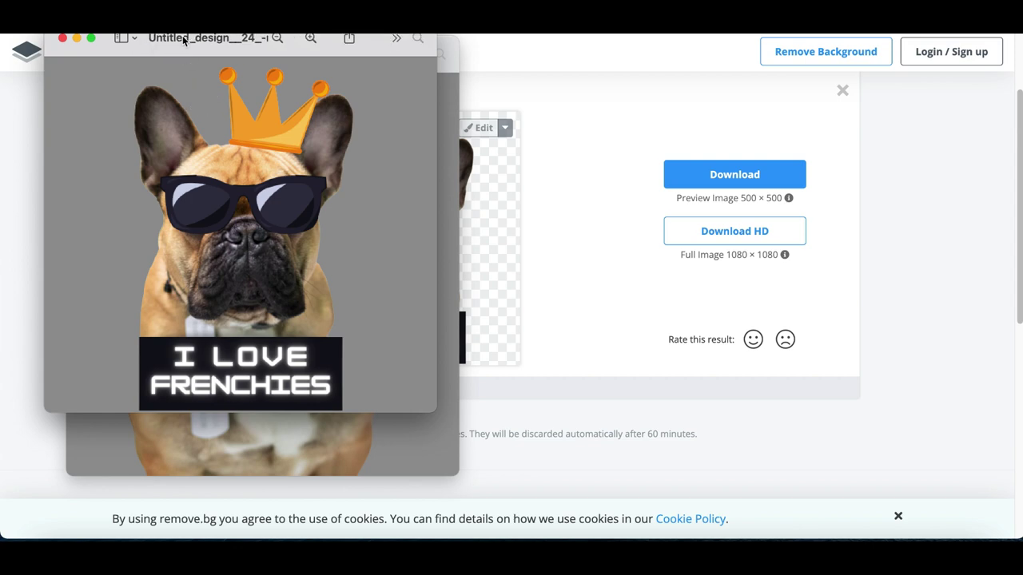
left_click_drag(183, 38, 560, 97)
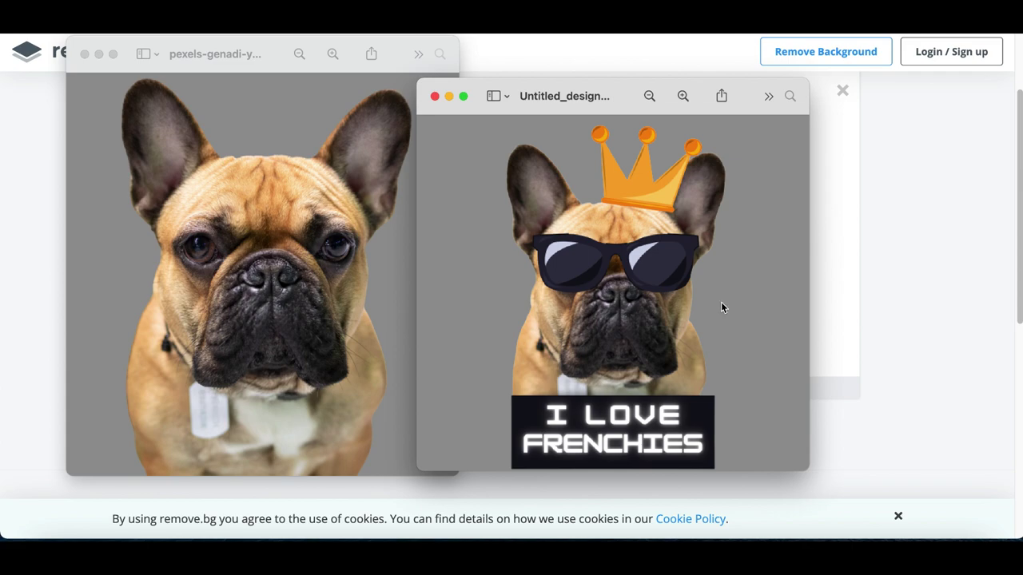
scroll(703, 302, "up", 3)
scroll(700, 302, "down", 3)
left_click(911, 301)
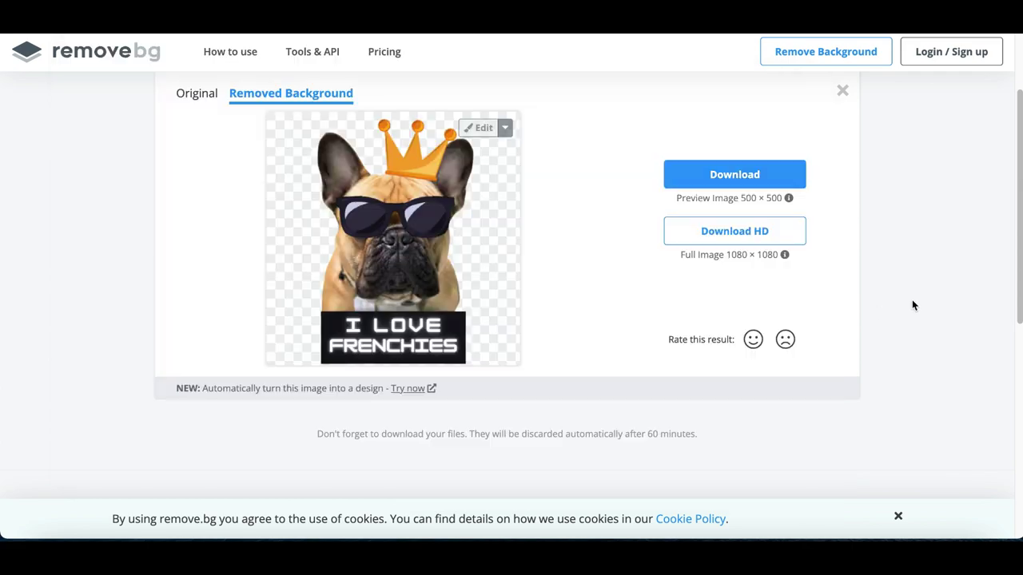
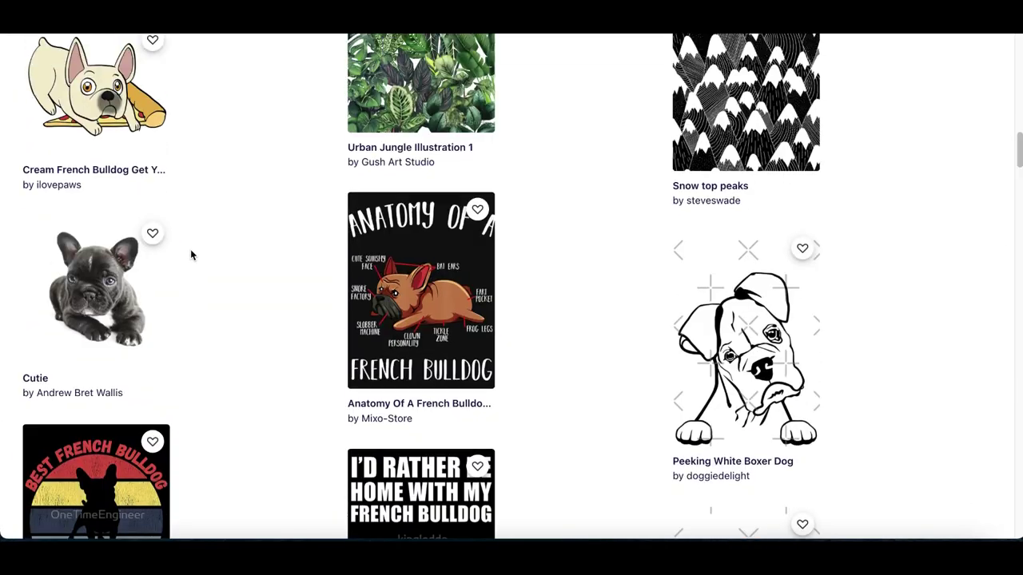
Switch to Redbubble's Explore designs page and look over the designs picked for you.
scroll(191, 255, "up", 3)
scroll(191, 254, "up", 15)
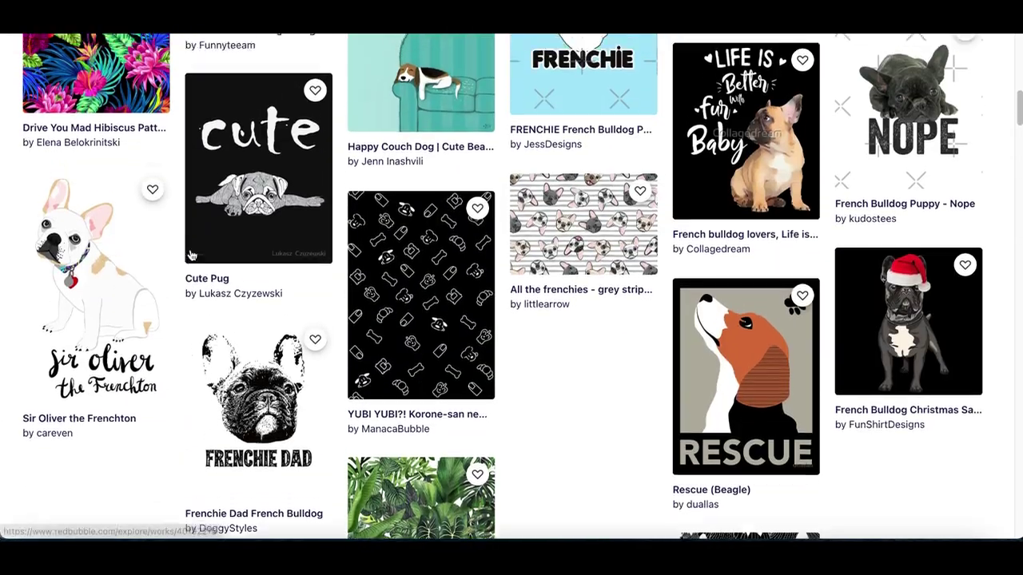
scroll(191, 255, "up", 5)
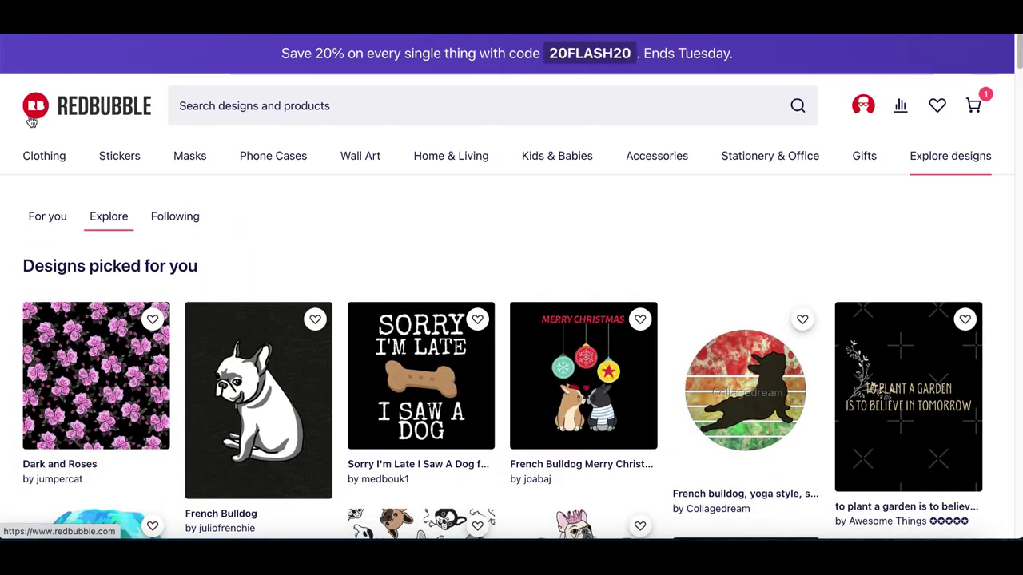
scroll(30, 120, "up", 5)
scroll(31, 120, "down", 5)
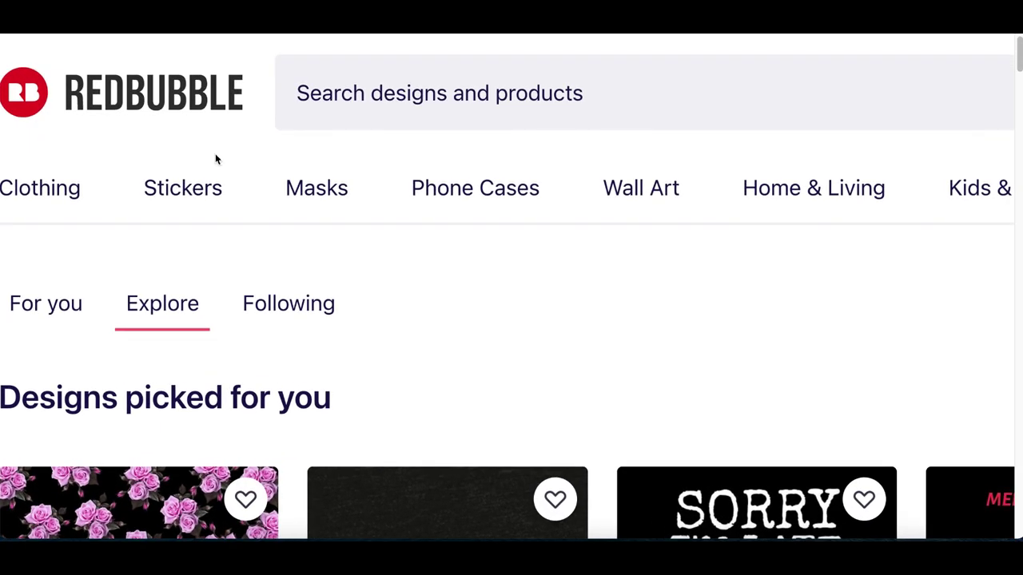
Search Redbubble for french bulldog, reusing the recent search.
left_click(371, 113)
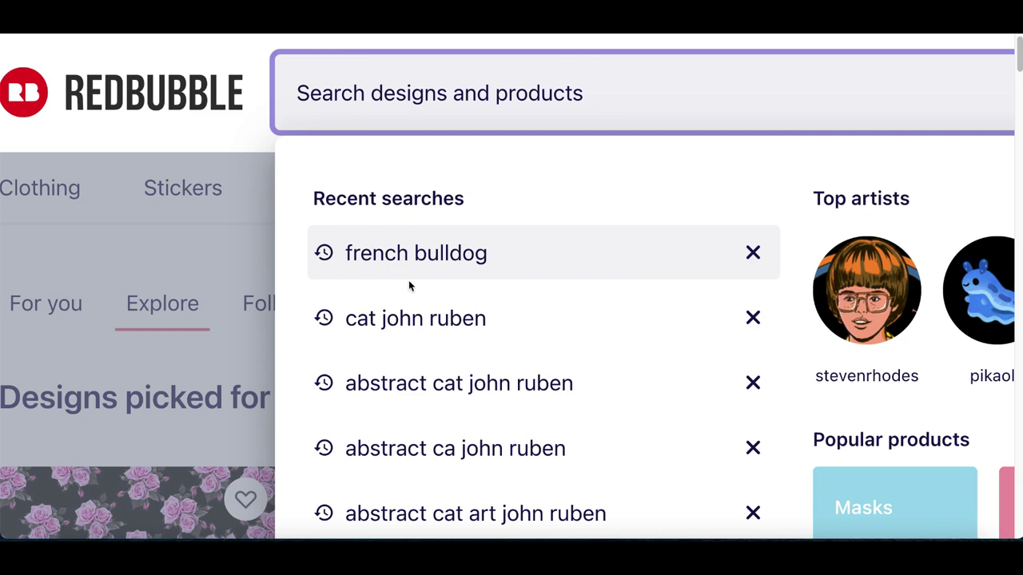
left_click(415, 252)
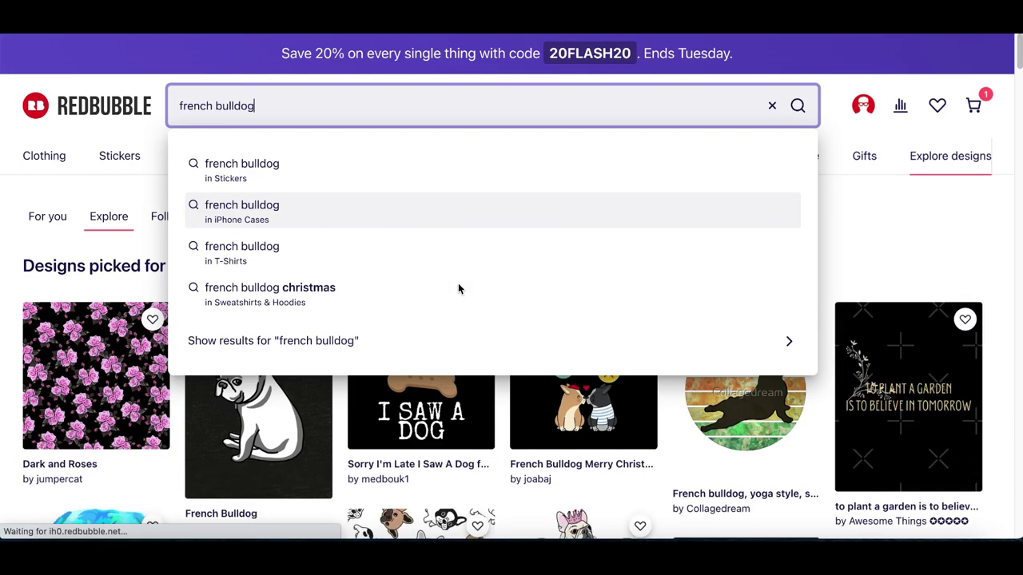
scroll(864, 270, "down", 2)
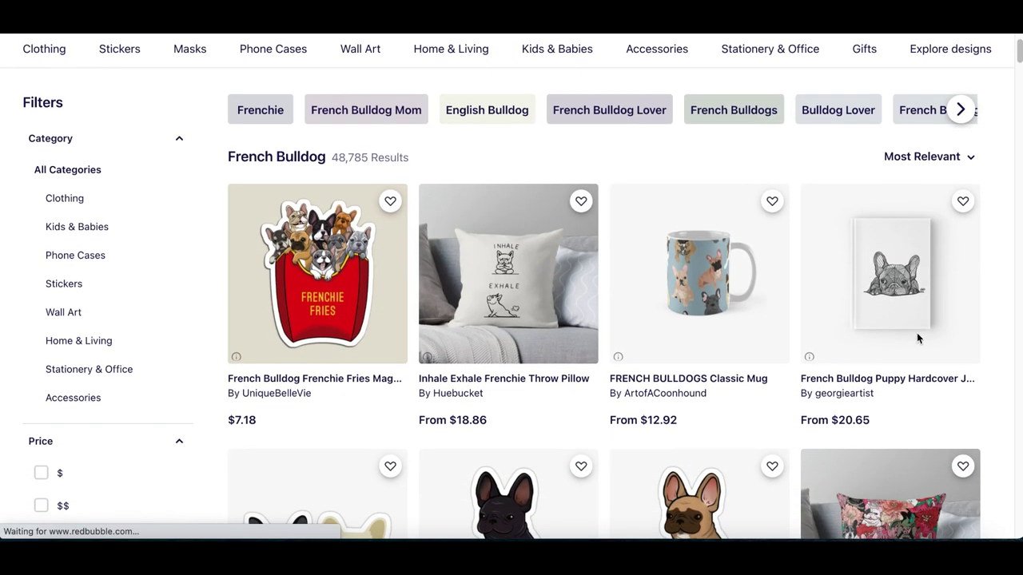
Examine the French bulldog product results, comparing the sticker, T-shirt, mug and pillow designs and their prices.
scroll(795, 364, "up", 5, "ctrl")
scroll(795, 361, "down", 4)
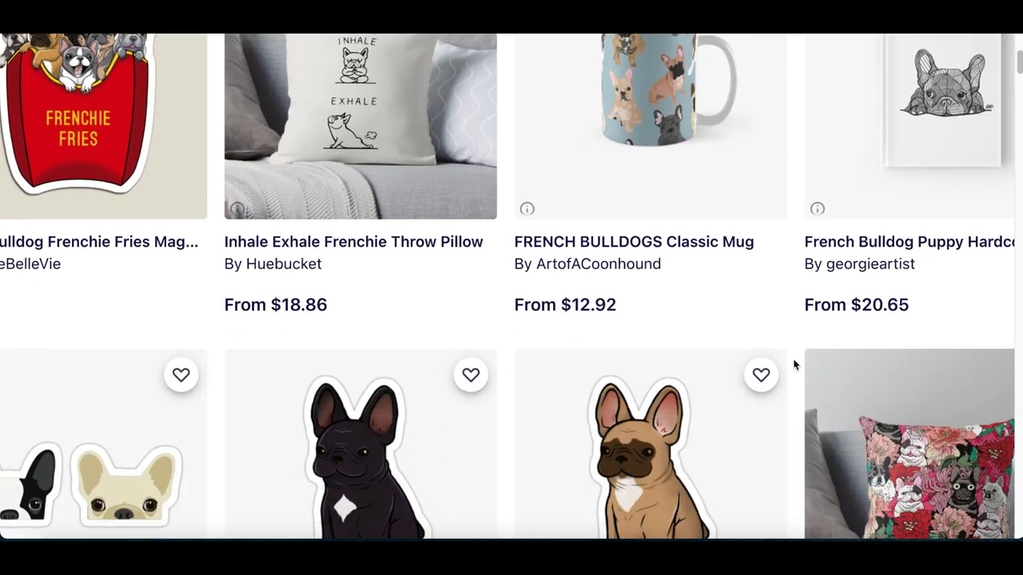
scroll(786, 388, "down", 8)
scroll(787, 389, "right", 2)
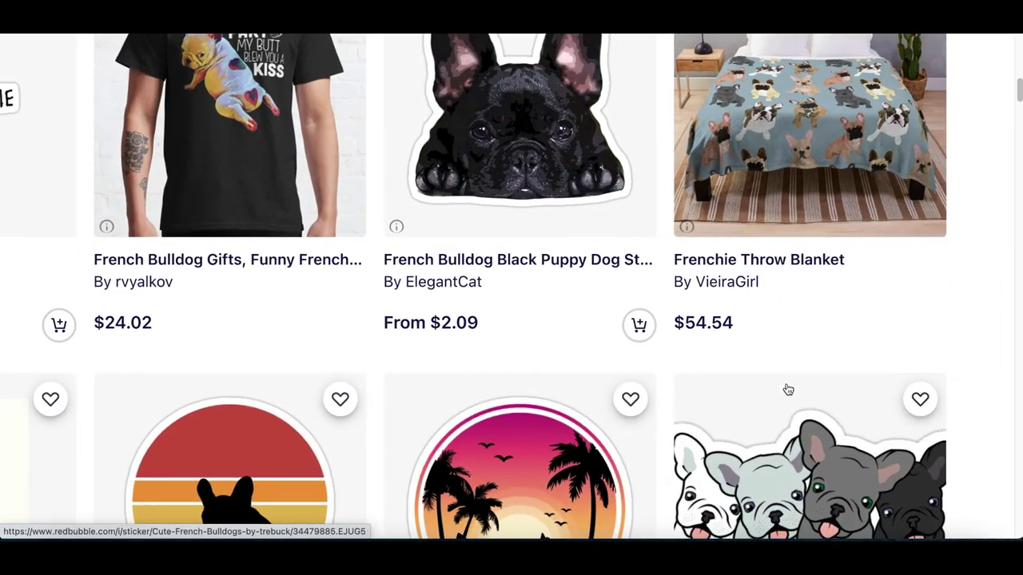
scroll(823, 363, "down", 4)
scroll(823, 364, "down", 3, "ctrl")
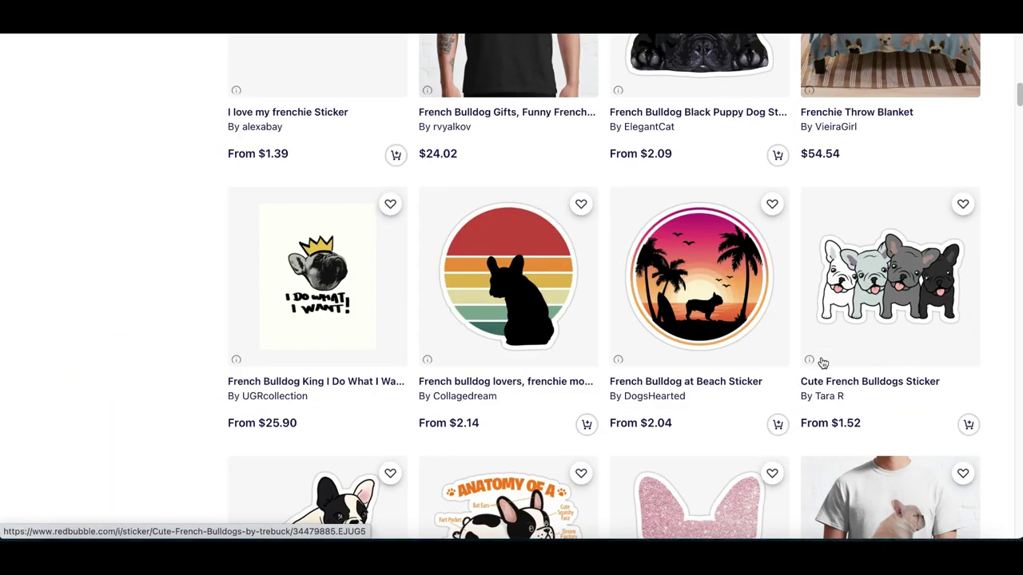
scroll(823, 364, "down", 5)
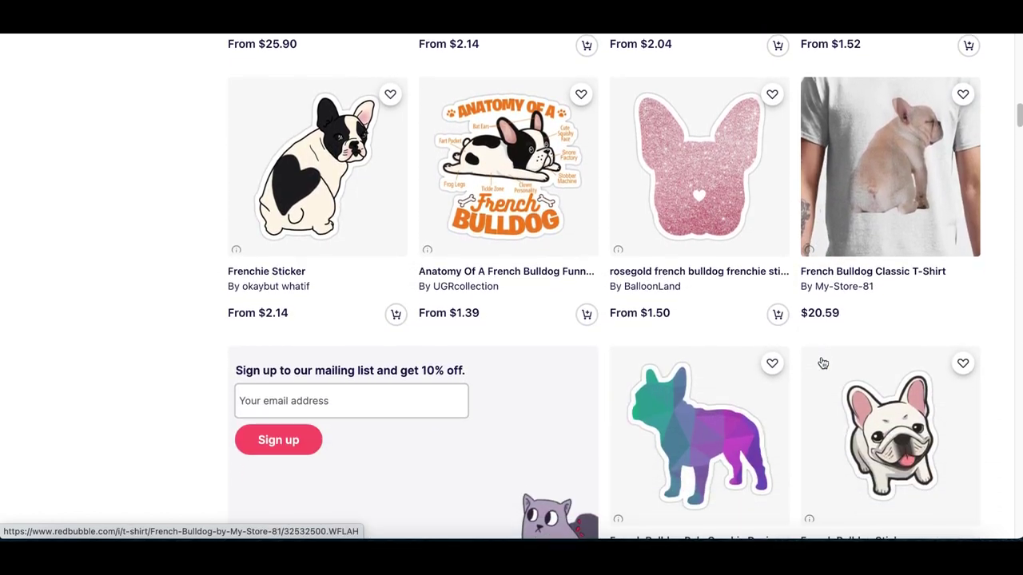
scroll(823, 364, "down", 5)
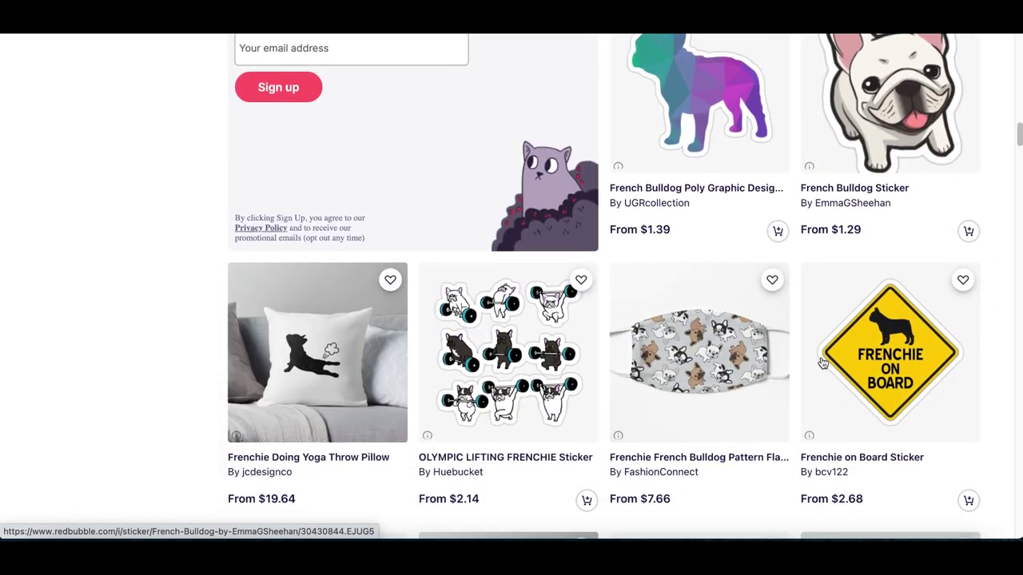
scroll(823, 363, "down", 2)
Look closely at further French bulldog products, including the Olympic lifting sticker, the pod sticker, the Christmas coasters and the tote bag.
scroll(825, 341, "up", 3)
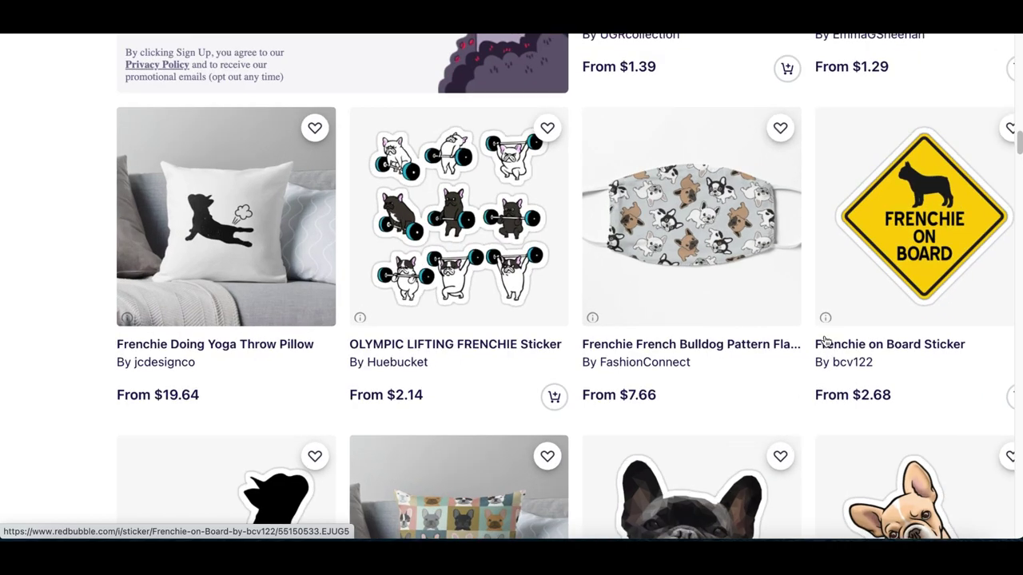
scroll(541, 341, "left", 3)
scroll(343, 386, "down", 5)
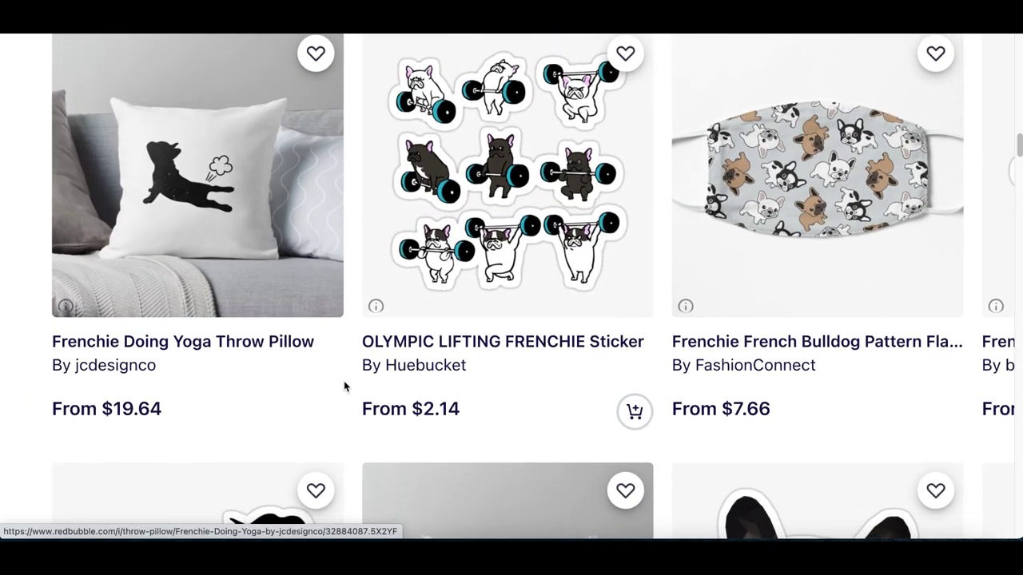
scroll(344, 386, "down", 3)
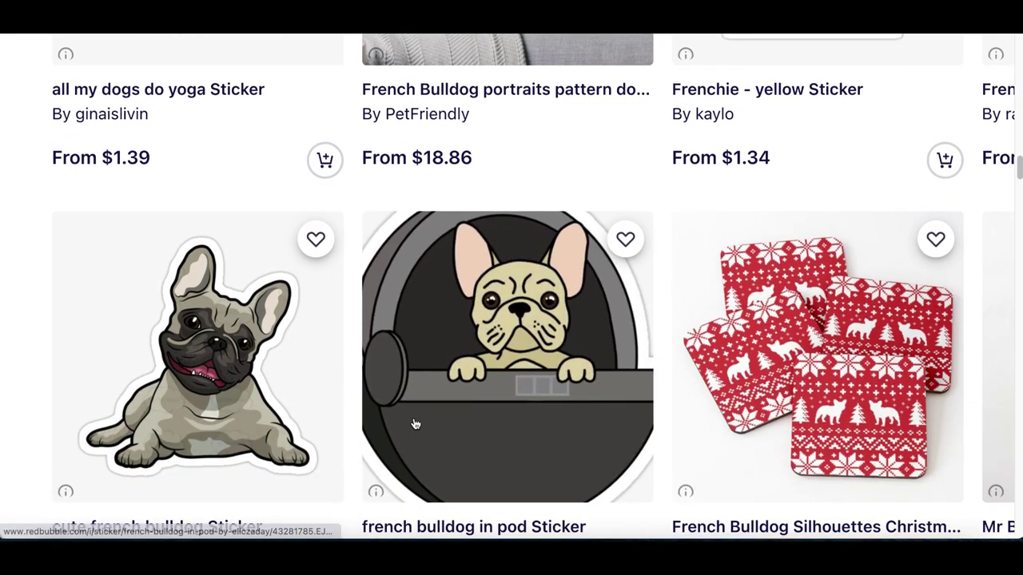
scroll(546, 342, "right", 4)
scroll(945, 384, "down", 3)
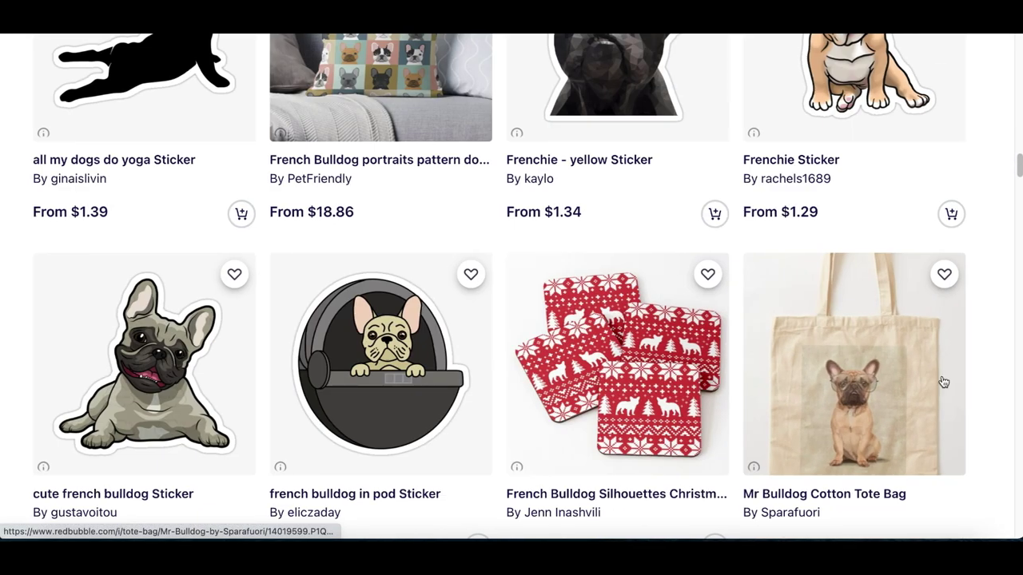
scroll(1005, 421, "up", 4)
scroll(909, 319, "down", 2)
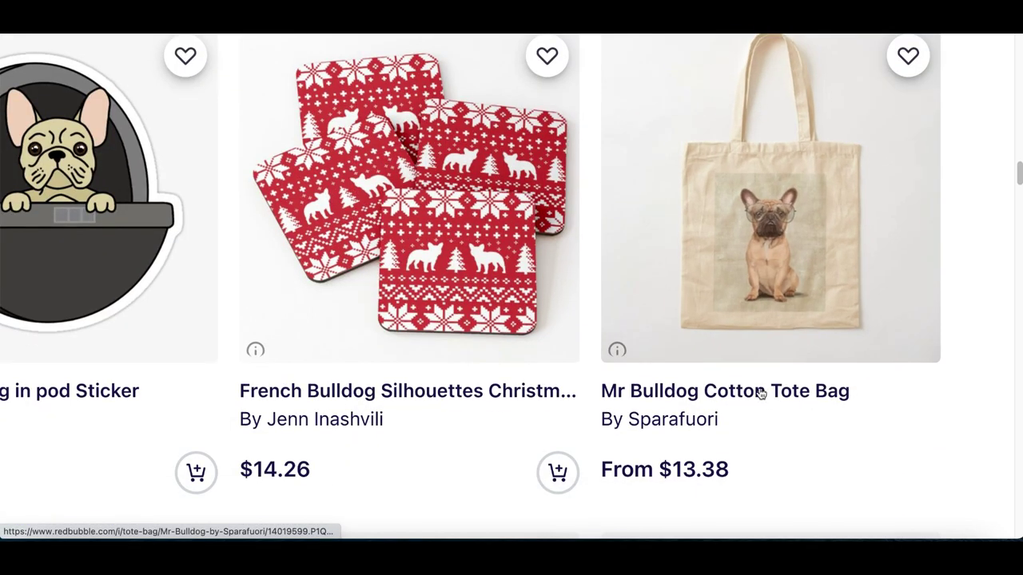
Open the Mr Bulldog cotton tote bag's product page and examine its photos.
left_click(619, 391)
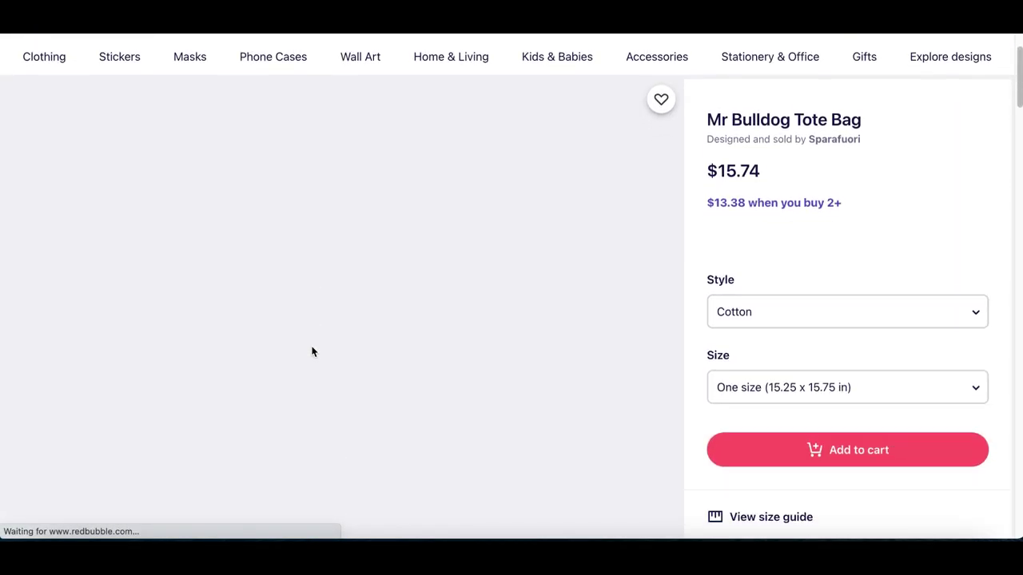
scroll(21, 101, "up", 3)
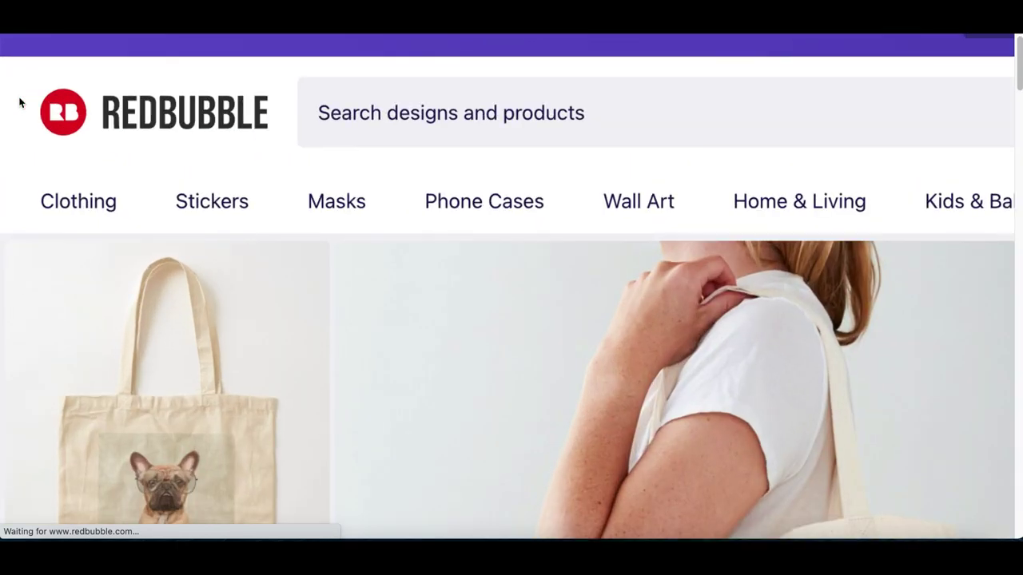
mouse_move(96, 215)
scroll(96, 215, "down", 1)
scroll(475, 285, "down", 5)
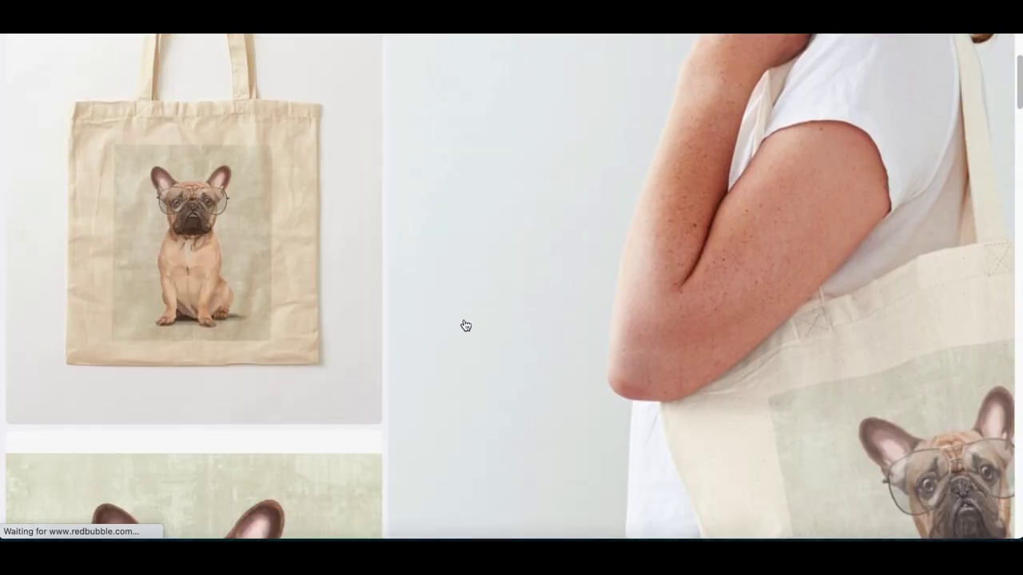
scroll(206, 294, "down", 5)
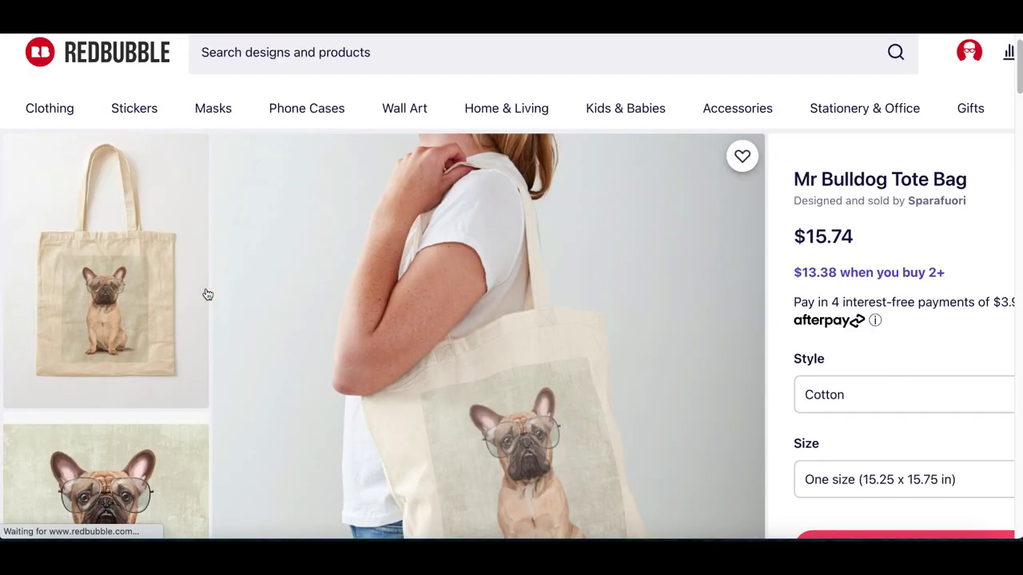
scroll(577, 365, "down", 3)
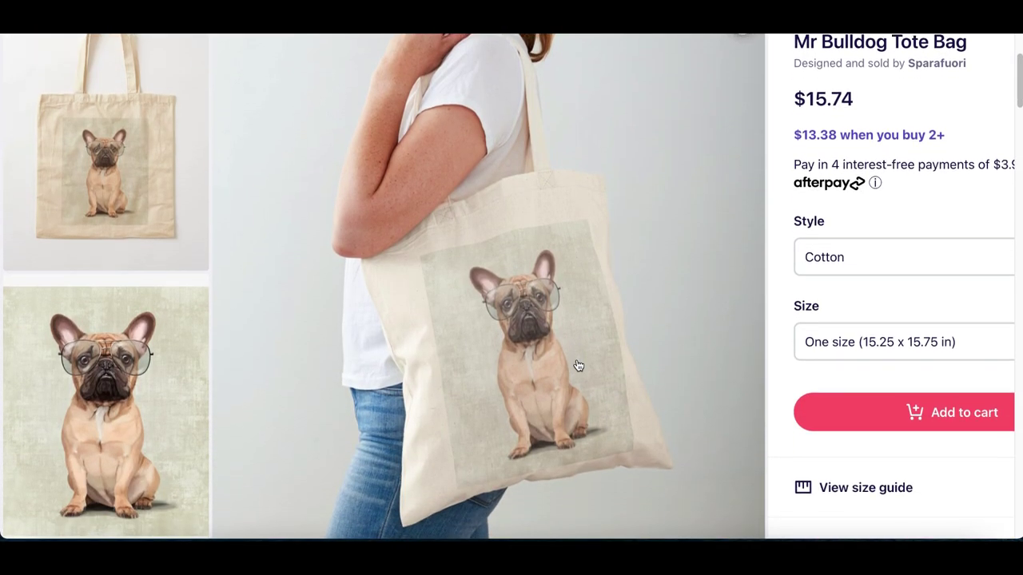
Look closely at the Mr Bulldog tote bag's price, then compare it with the printed design on the bag.
scroll(788, 202, "up", 3)
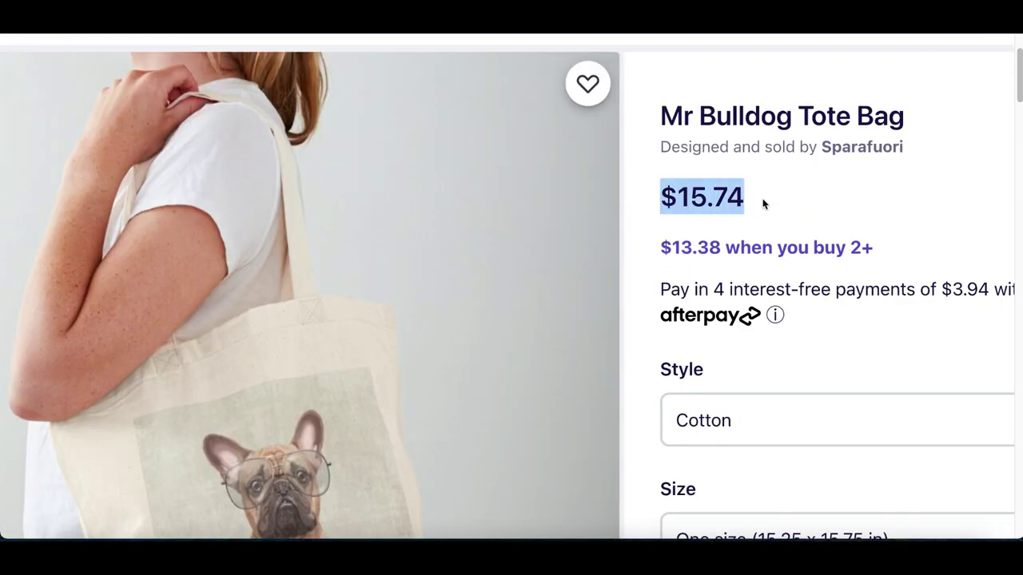
scroll(763, 204, "up", 3)
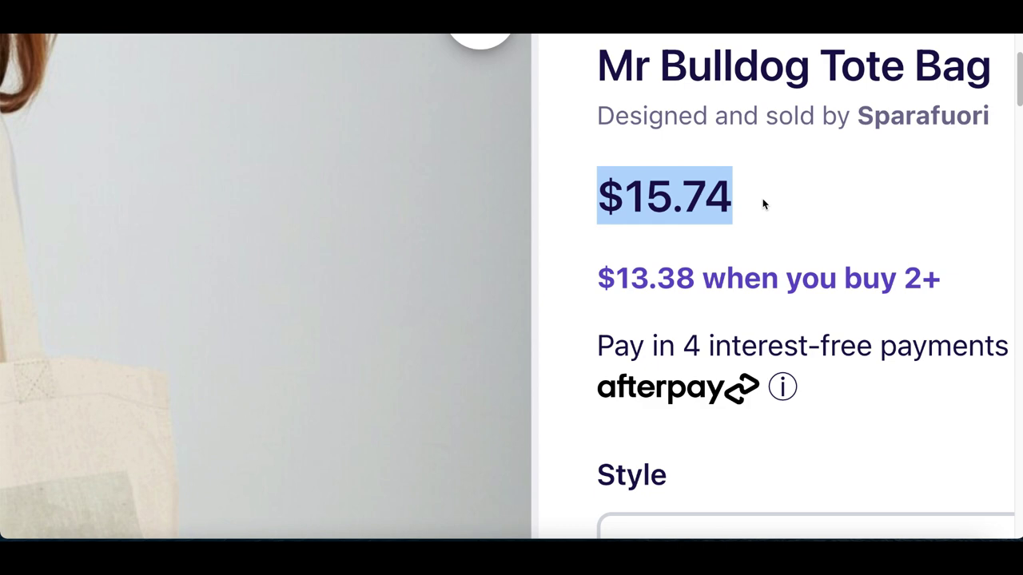
scroll(762, 204, "down", 3)
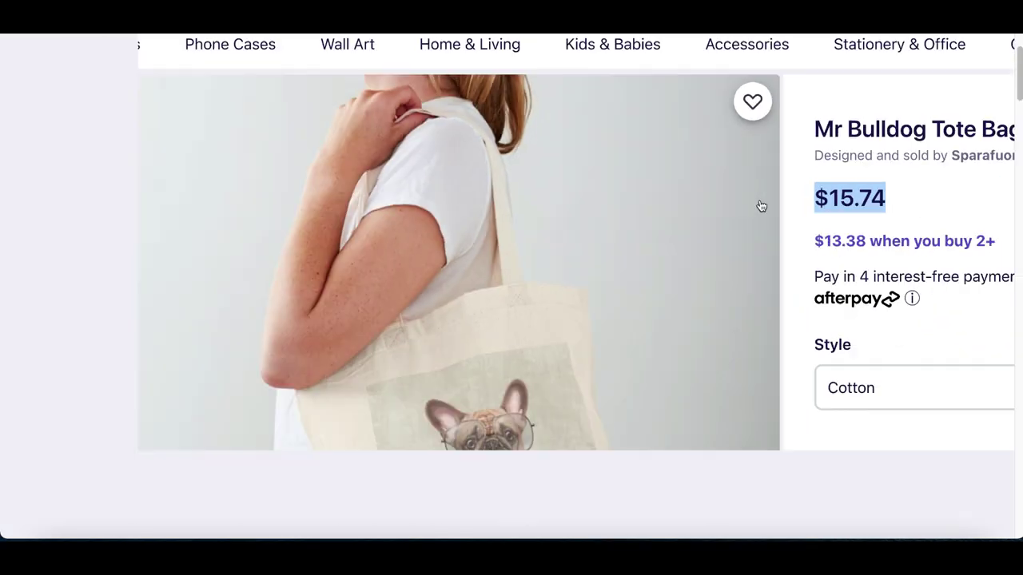
scroll(465, 431, "down", 1)
scroll(465, 431, "up", 3)
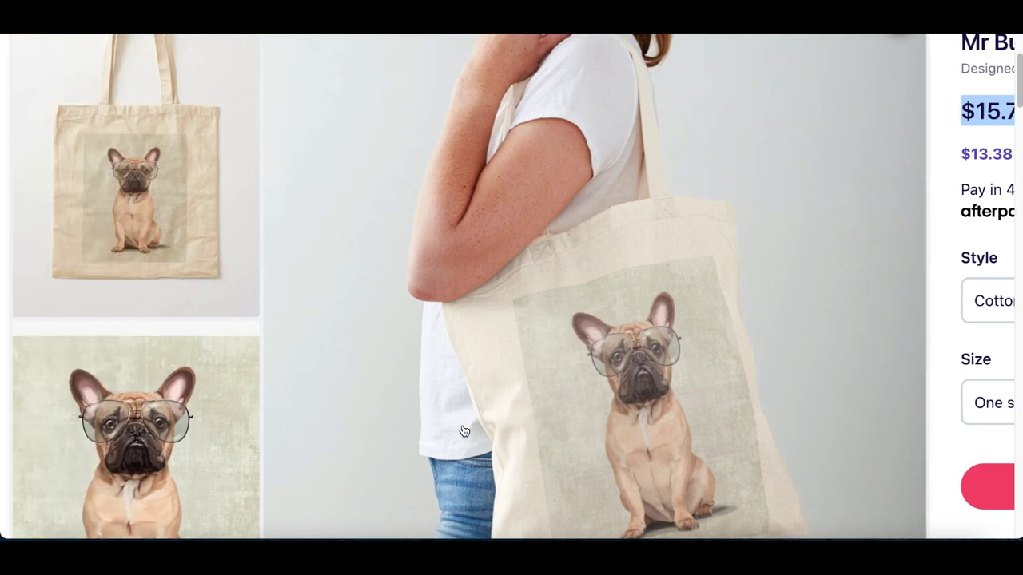
scroll(465, 431, "right", 1)
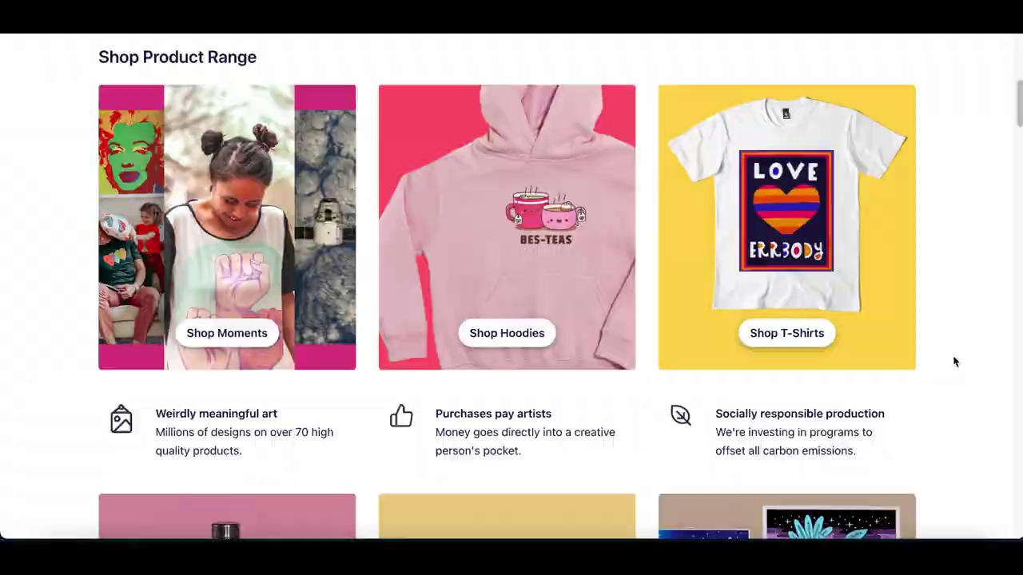
Go to Redbubble's home page as a logged-out visitor and open the account signup form.
scroll(954, 361, "up", 5)
scroll(939, 128, "up", 3)
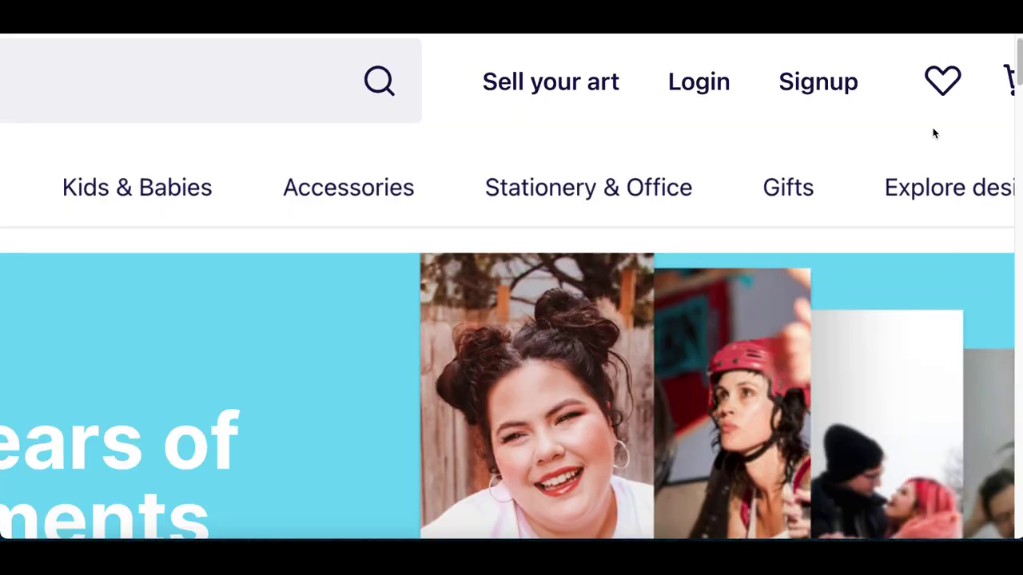
left_click(823, 83)
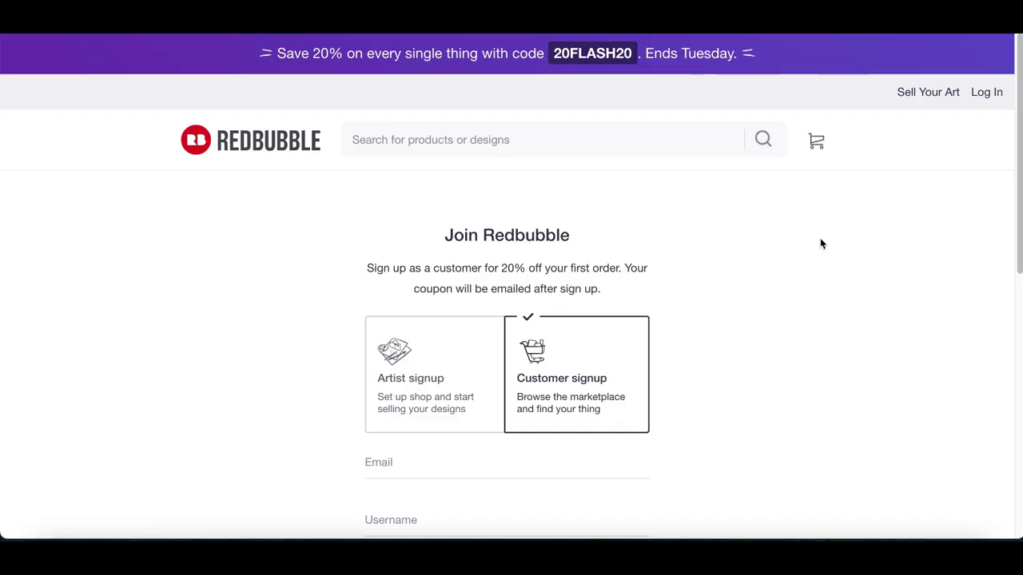
scroll(821, 243, "down", 2)
scroll(572, 395, "up", 3)
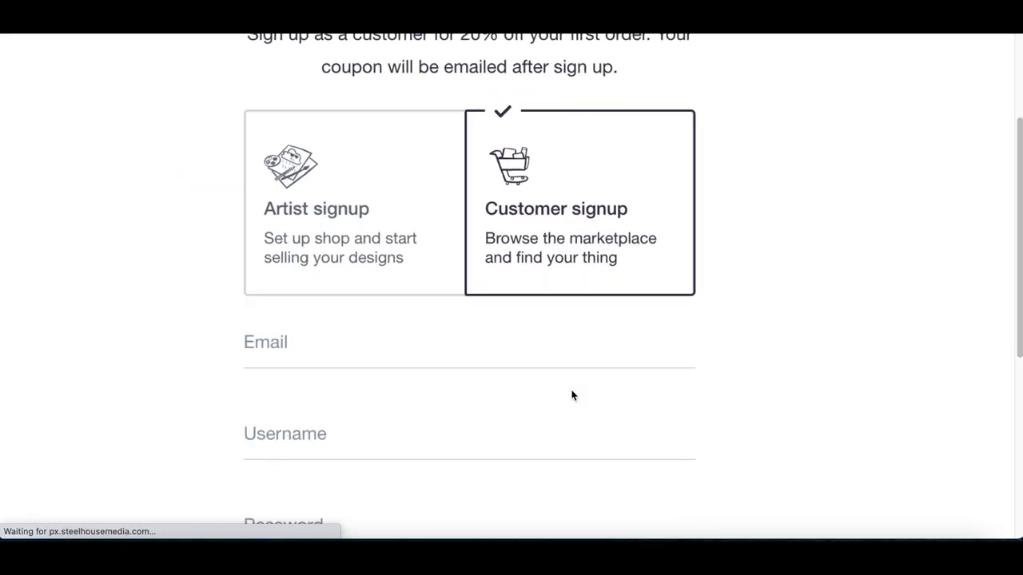
Choose the artist signup option and look over the email, shop name and password fields it requires.
scroll(596, 388, "left", 1)
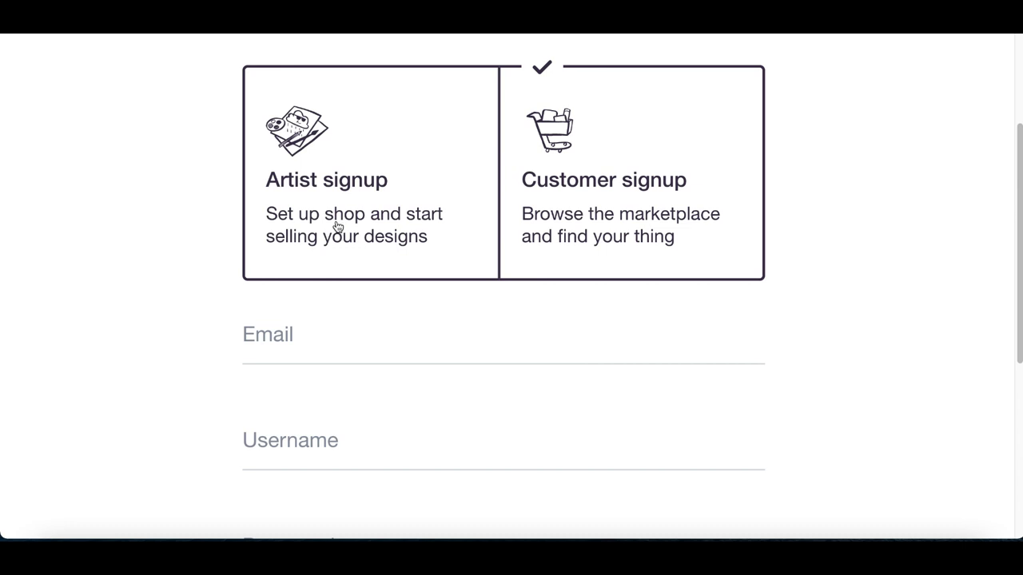
scroll(314, 256, "up", 3)
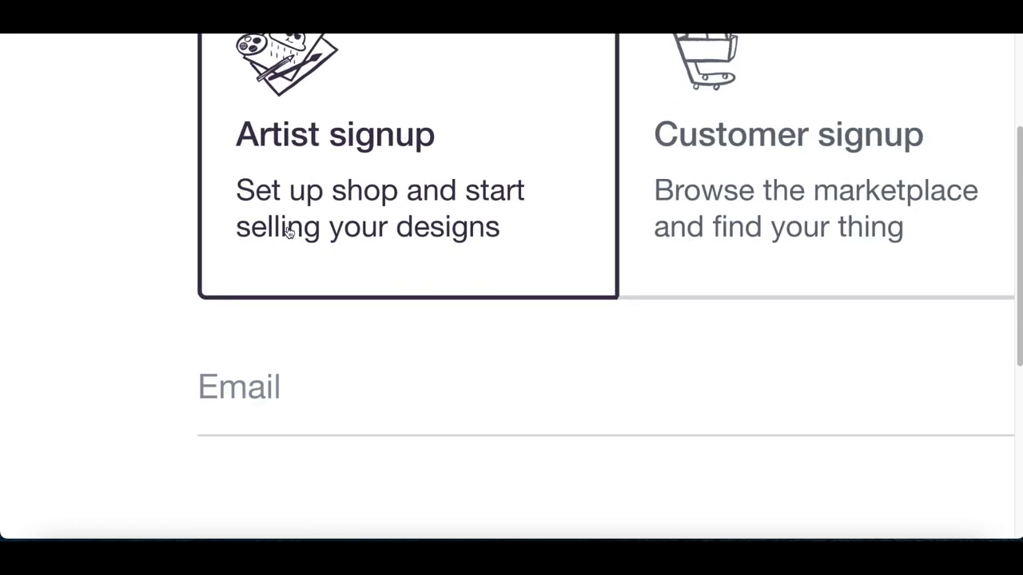
scroll(390, 250, "left", 1)
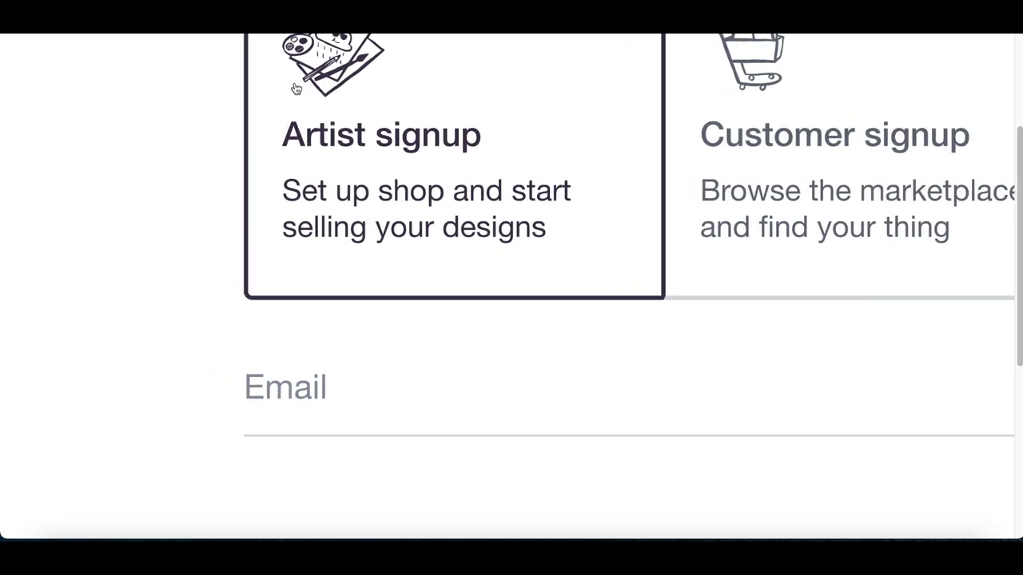
scroll(357, 199, "down", 1)
scroll(356, 191, "down", 5)
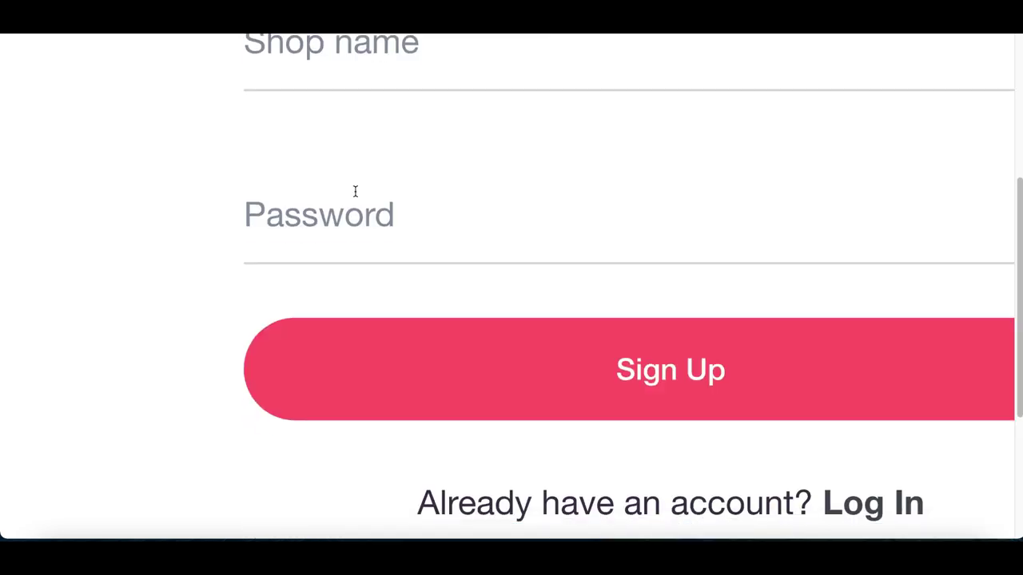
scroll(355, 191, "up", 5)
scroll(354, 189, "down", 3)
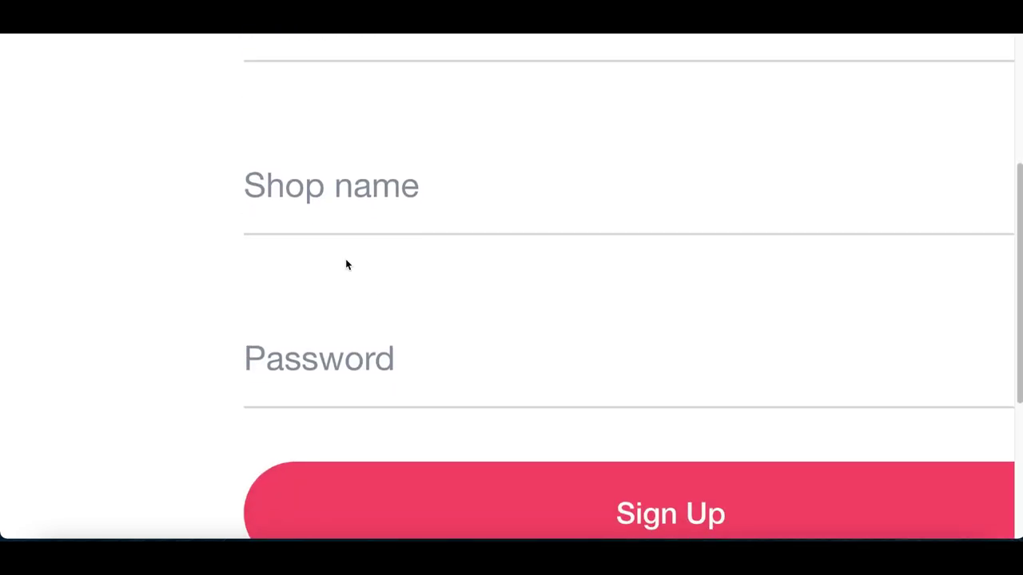
scroll(354, 279, "down", 3)
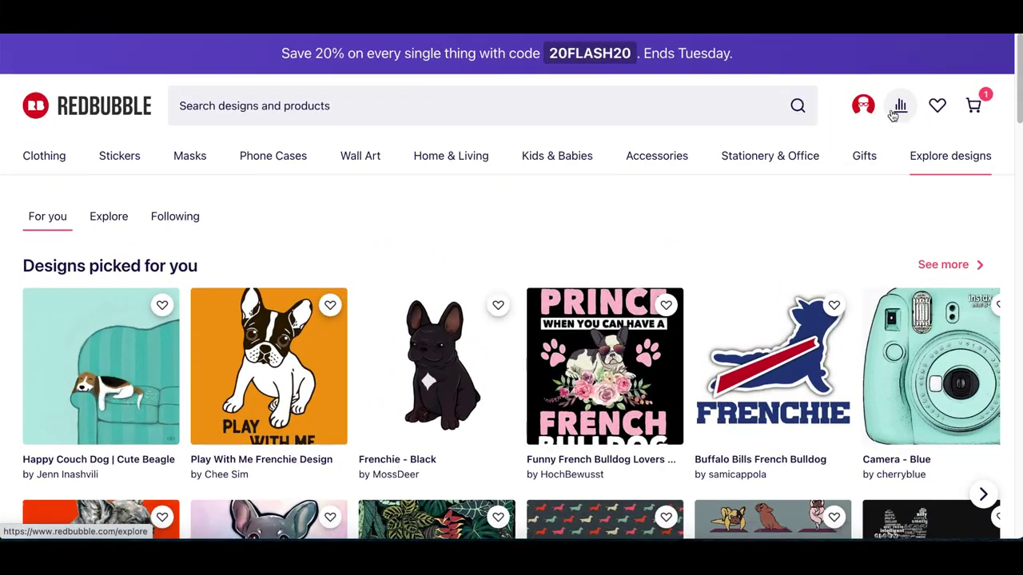
Return to the logged-in Redbubble account and start adding a new work.
left_click(867, 110)
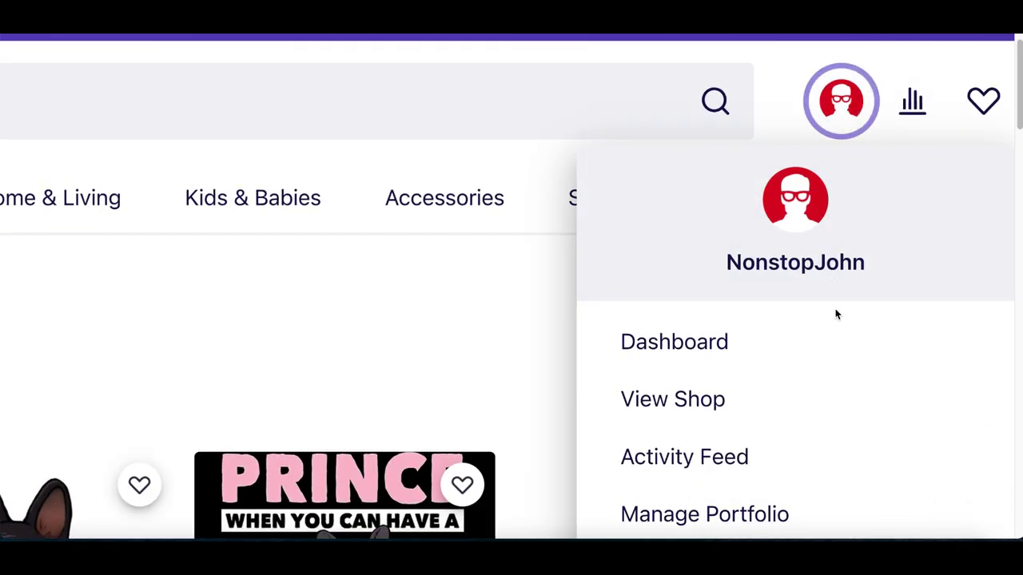
scroll(836, 315, "down", 5)
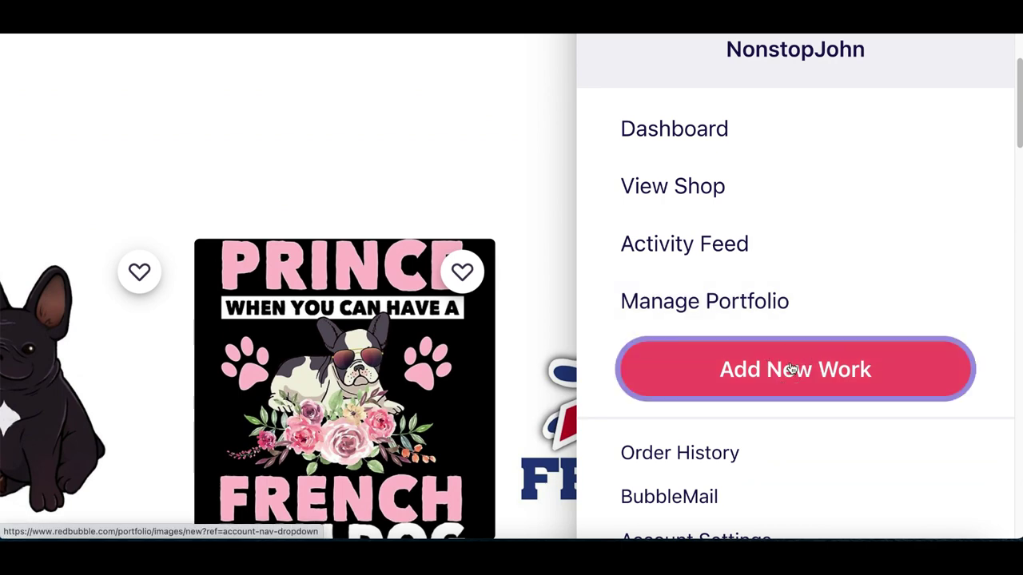
left_click(791, 369)
scroll(536, 395, "down", 3)
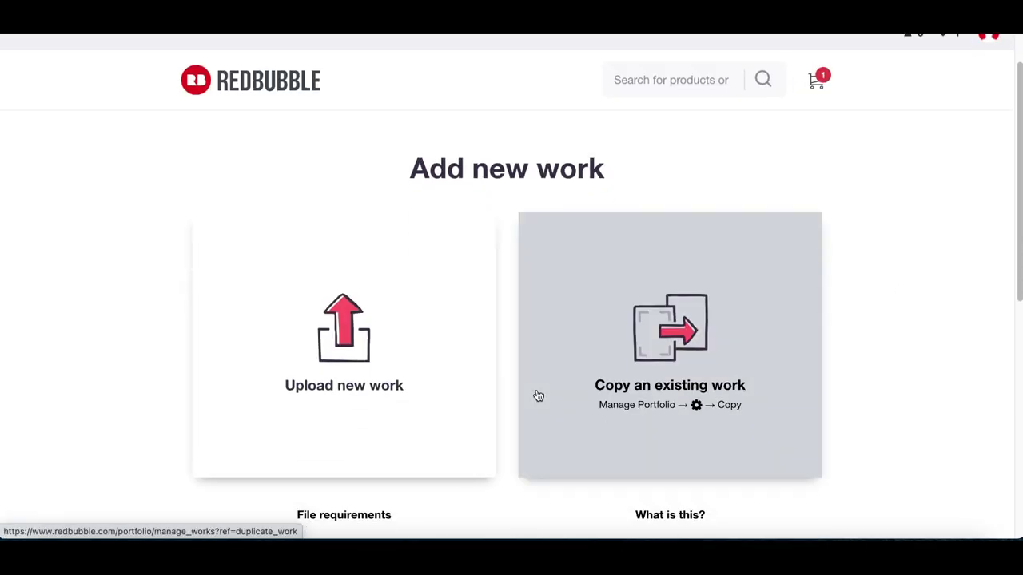
scroll(281, 308, "up", 2)
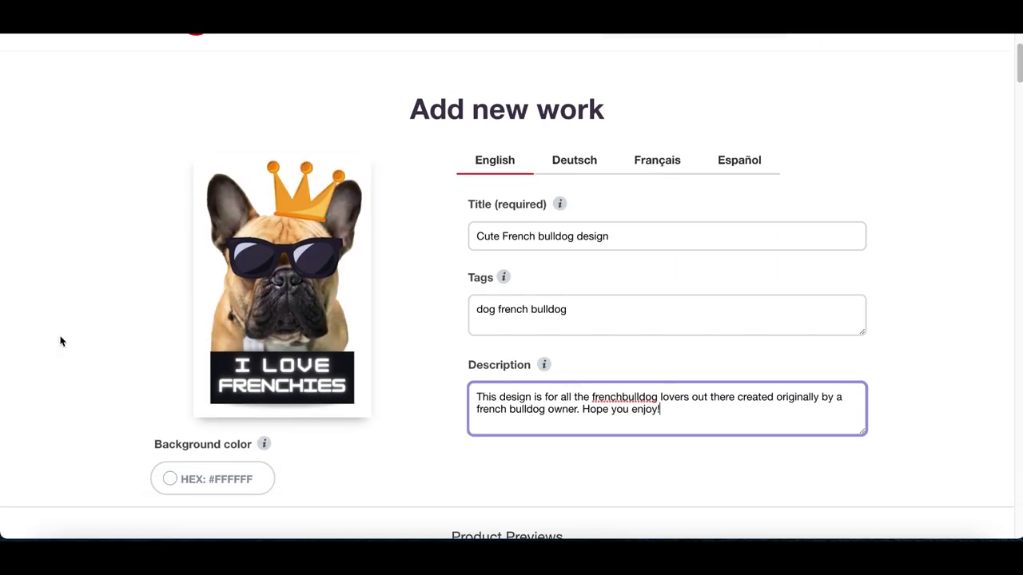
Review the uploaded I Love Frenchies image together with the new work's title, tags and description.
scroll(60, 342, "up", 3)
mouse_move(309, 402)
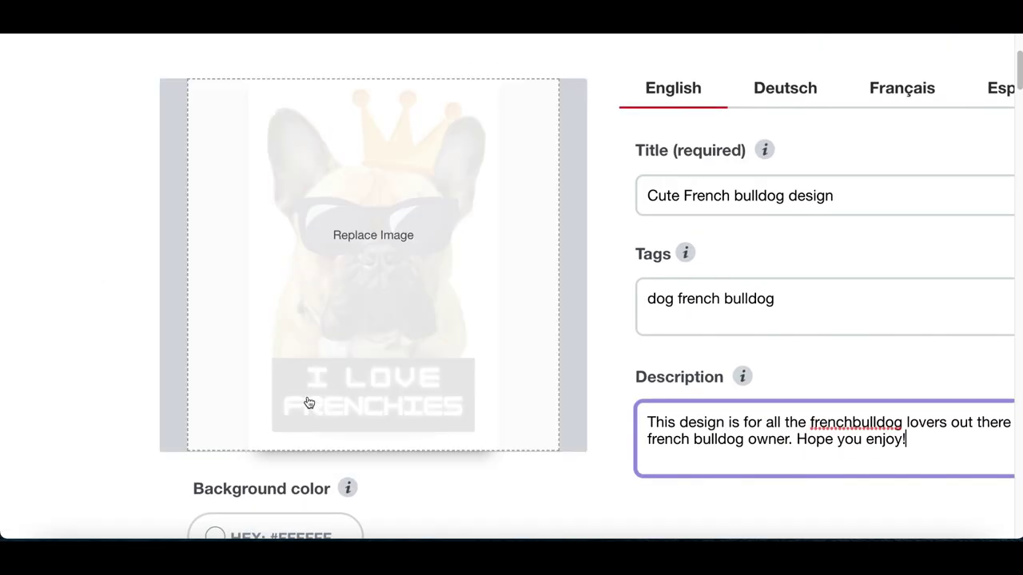
scroll(594, 335, "right", 4)
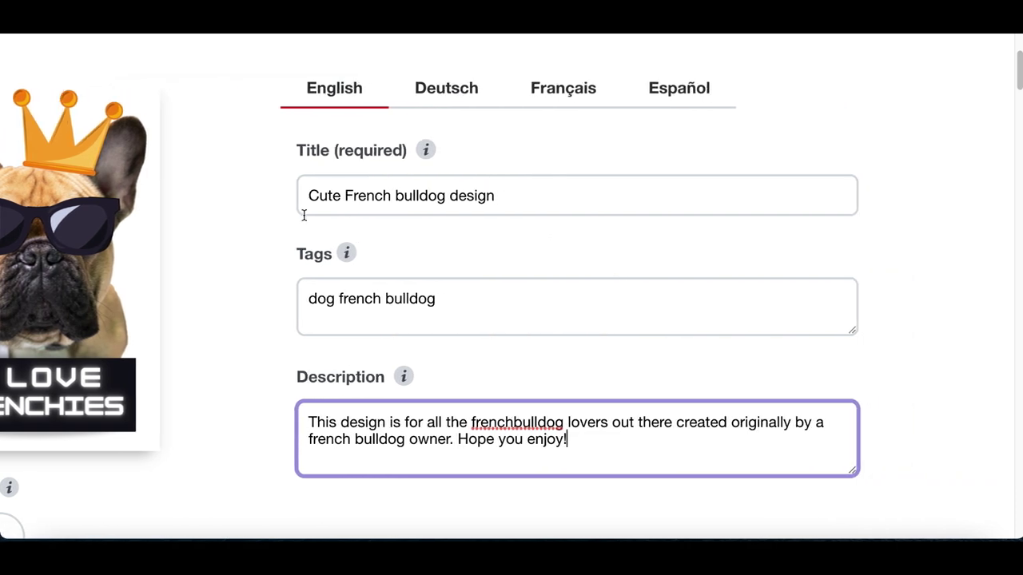
scroll(345, 192, "up", 2)
scroll(359, 242, "down", 2)
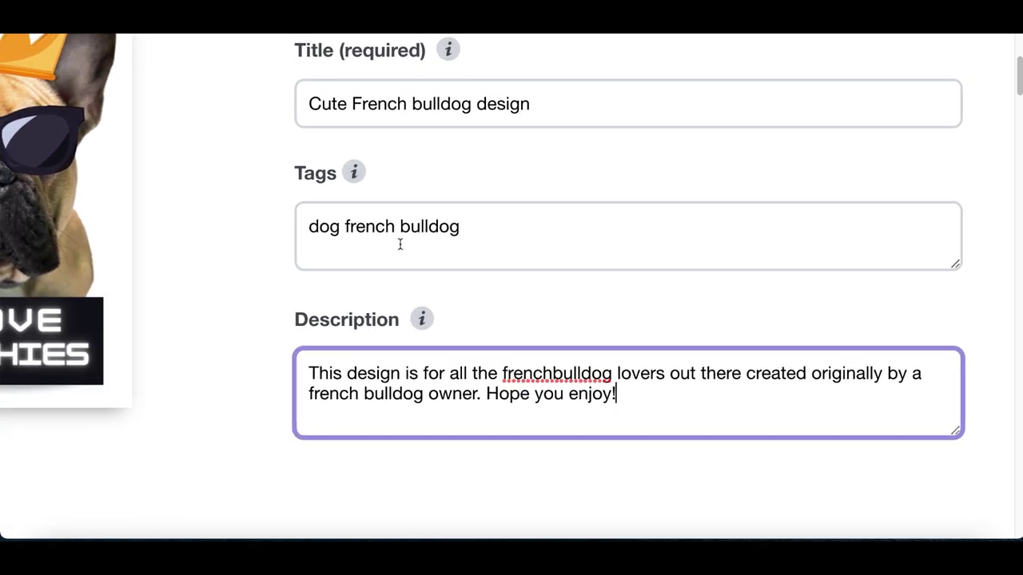
scroll(421, 299, "down", 2)
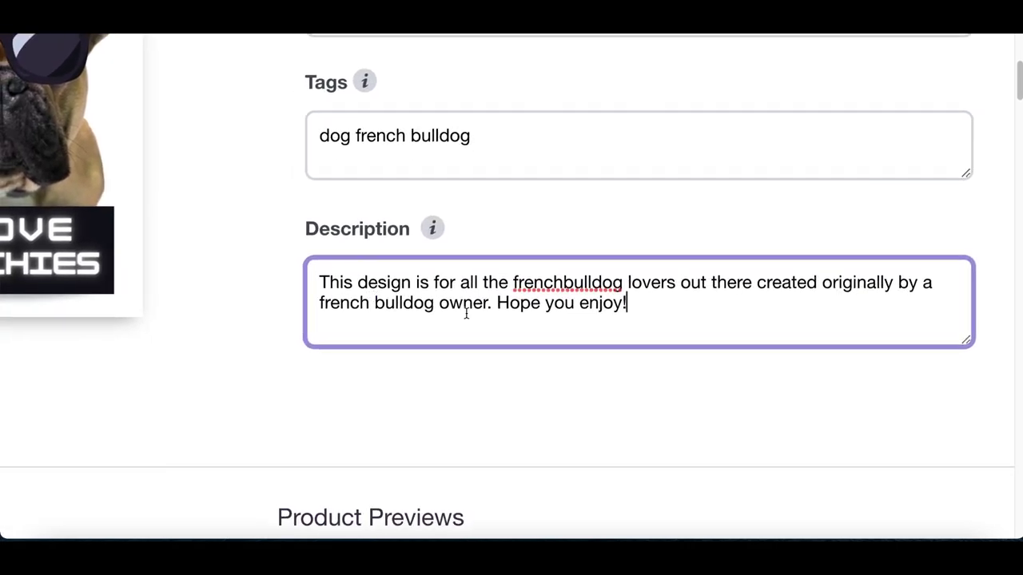
scroll(466, 313, "up", 3)
scroll(466, 313, "left", 5)
mouse_move(316, 262)
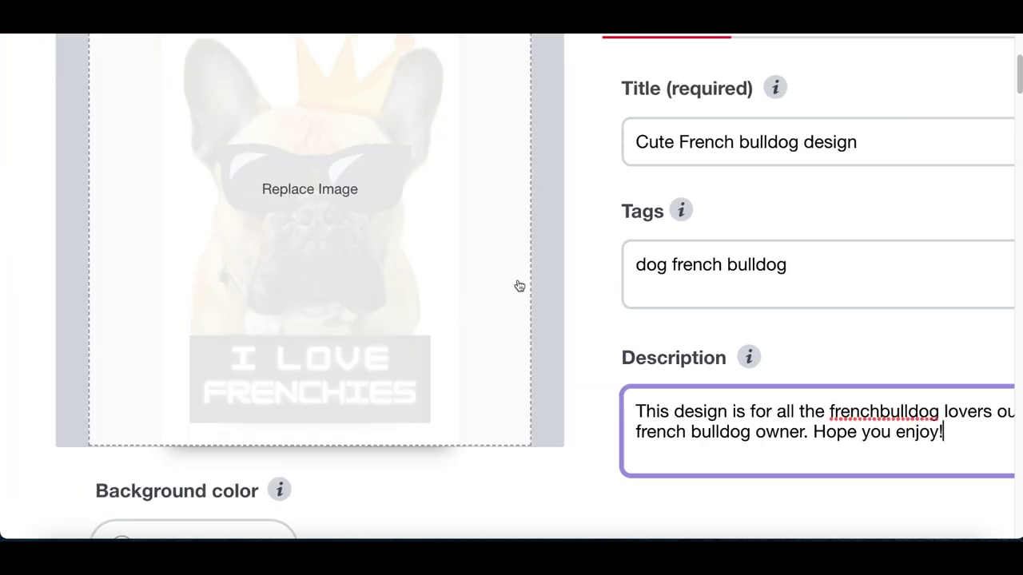
scroll(525, 286, "right", 5)
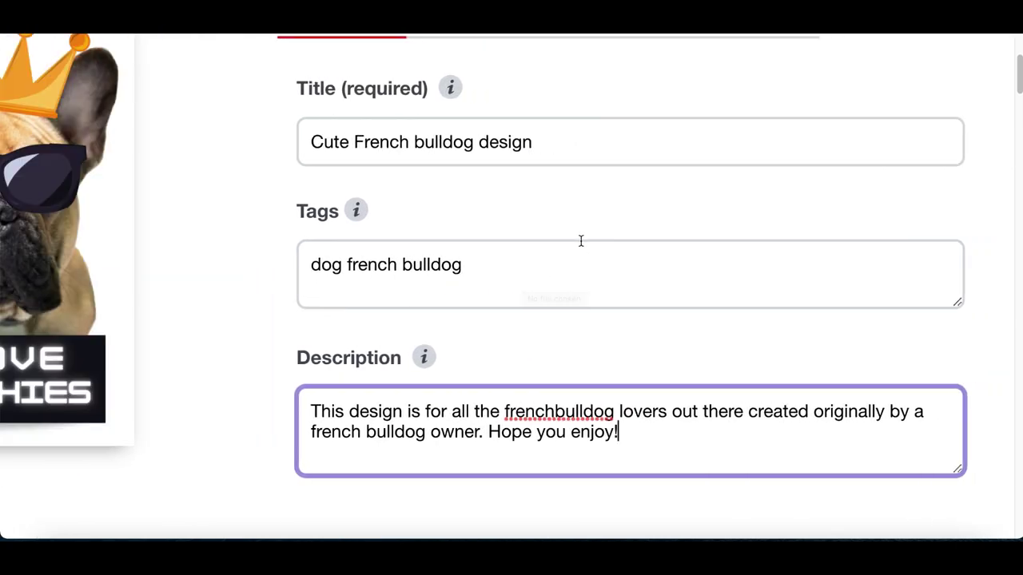
left_click_drag(333, 143, 409, 143)
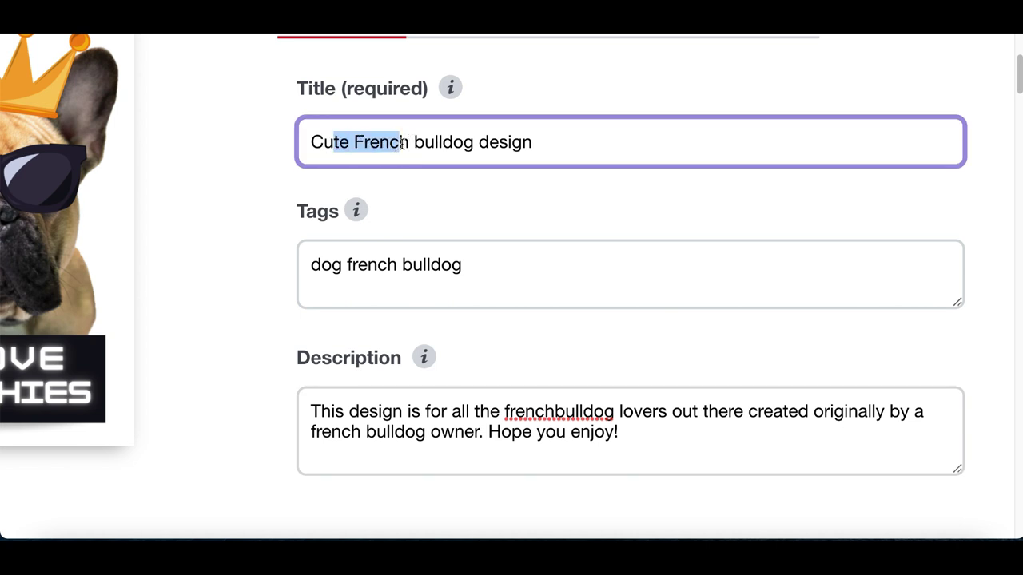
scroll(476, 216, "down", 2)
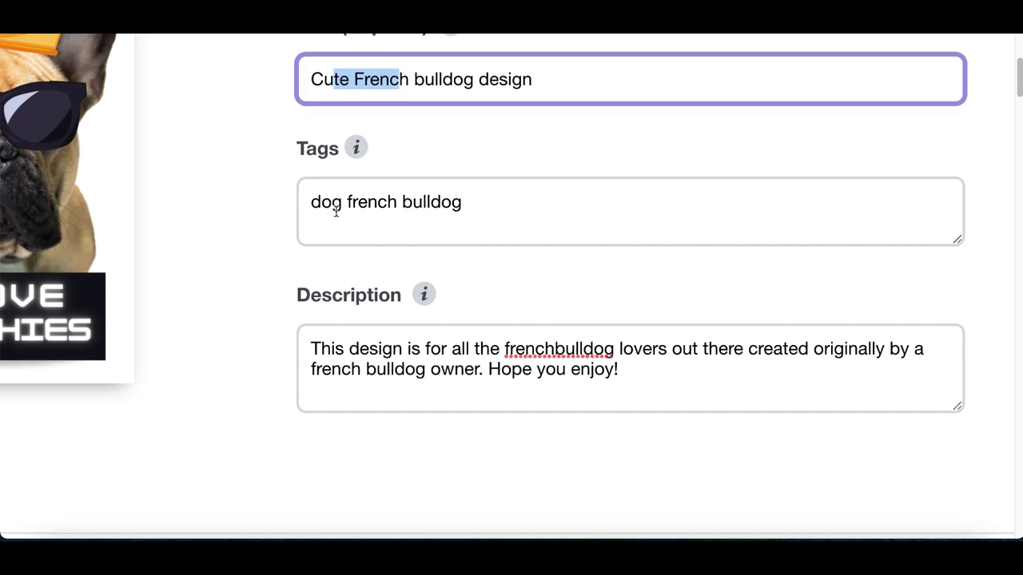
Add "animals" to the end of the new work's tags.
left_click(466, 215)
type("ani")
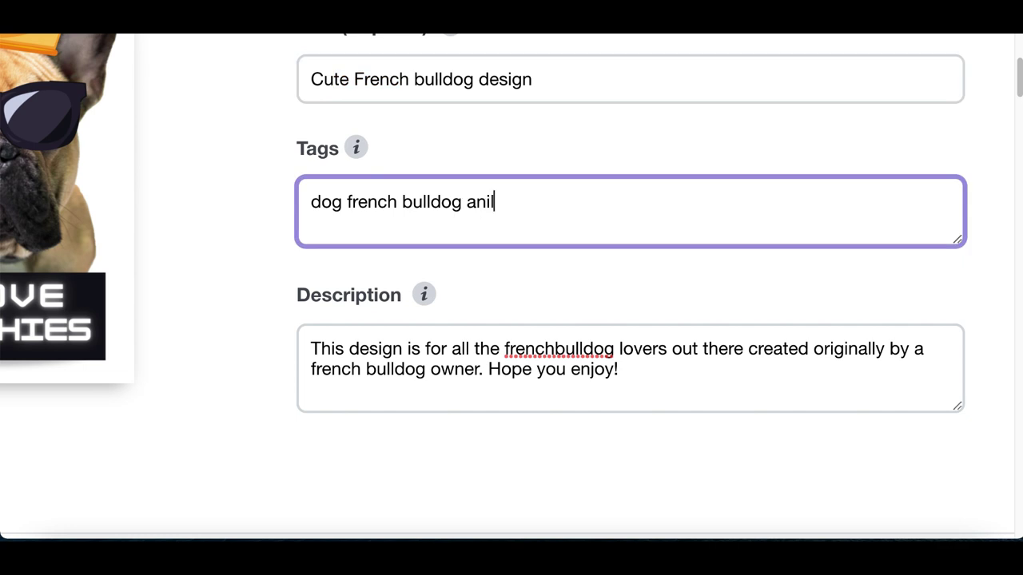
type("mals")
Disable the Caps product in the new work's product previews.
scroll(492, 254, "down", 4)
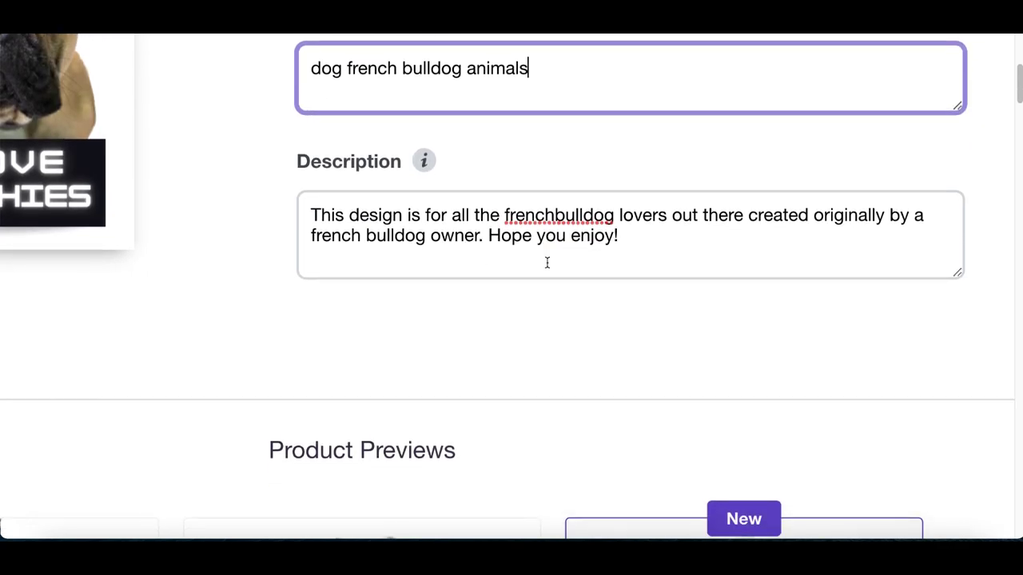
scroll(431, 278, "down", 4)
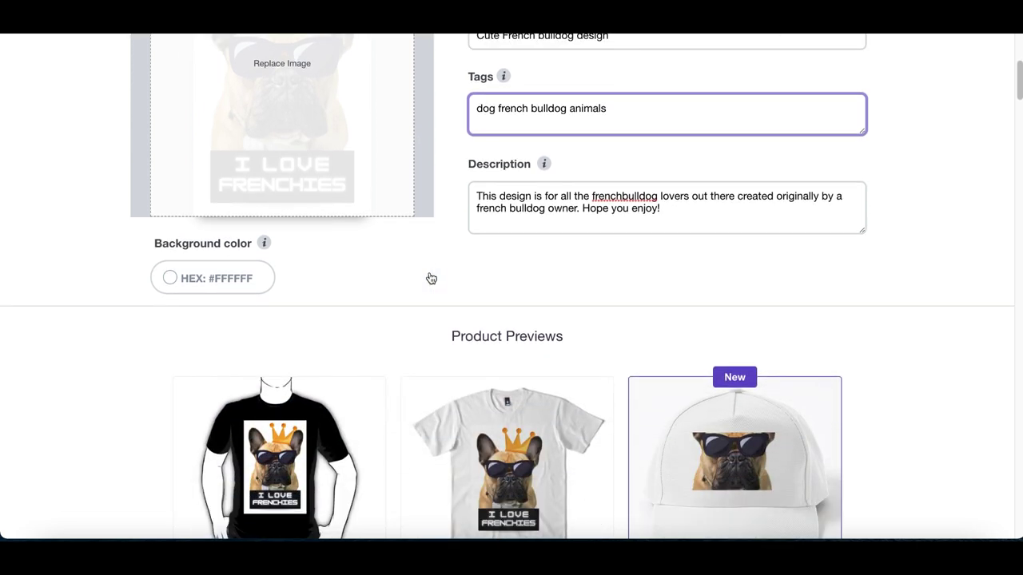
scroll(431, 278, "down", 7)
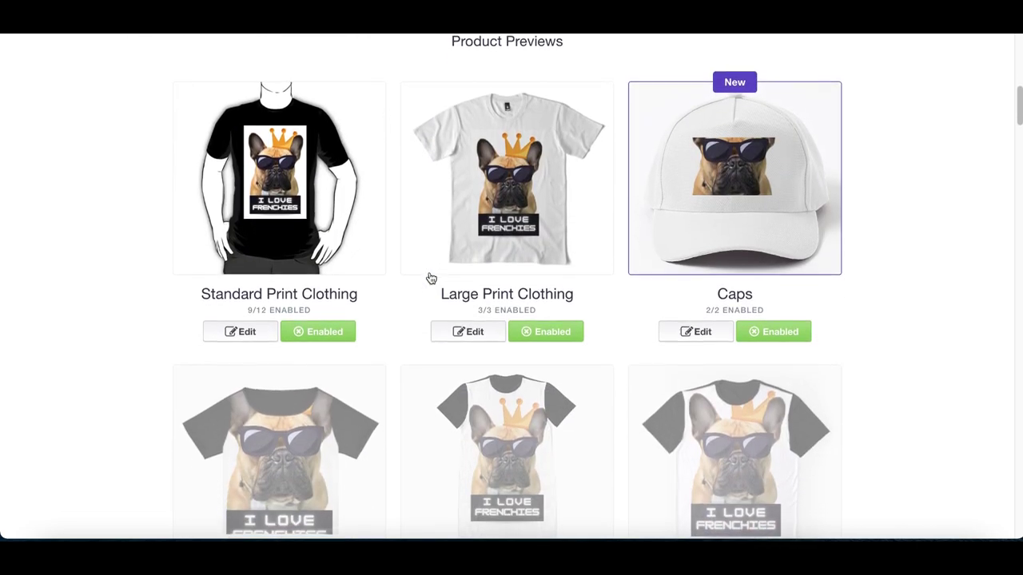
scroll(919, 252, "down", 1)
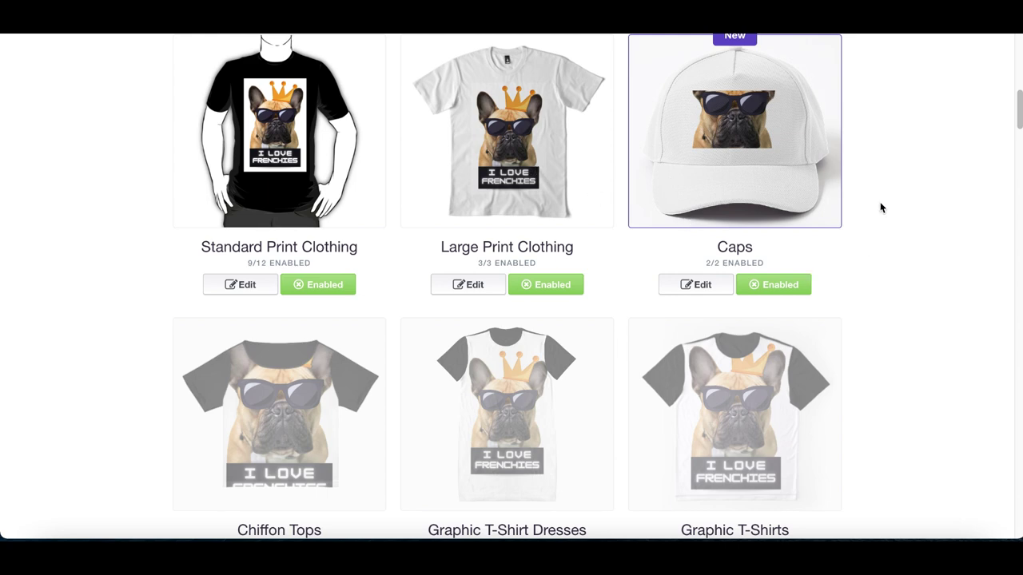
scroll(880, 207, "up", 3)
scroll(879, 206, "up", 2)
scroll(807, 162, "up", 1)
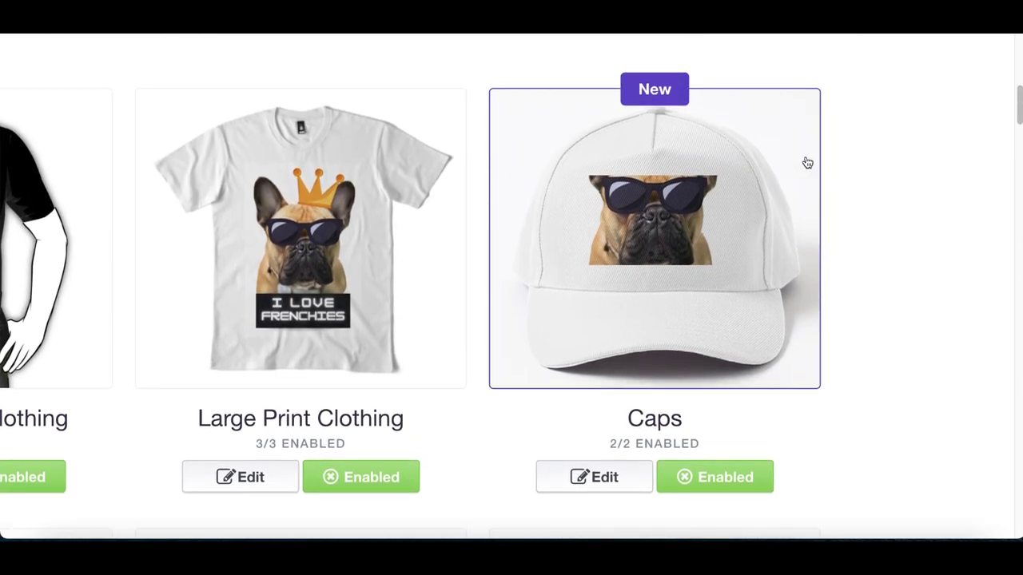
scroll(742, 258, "down", 2)
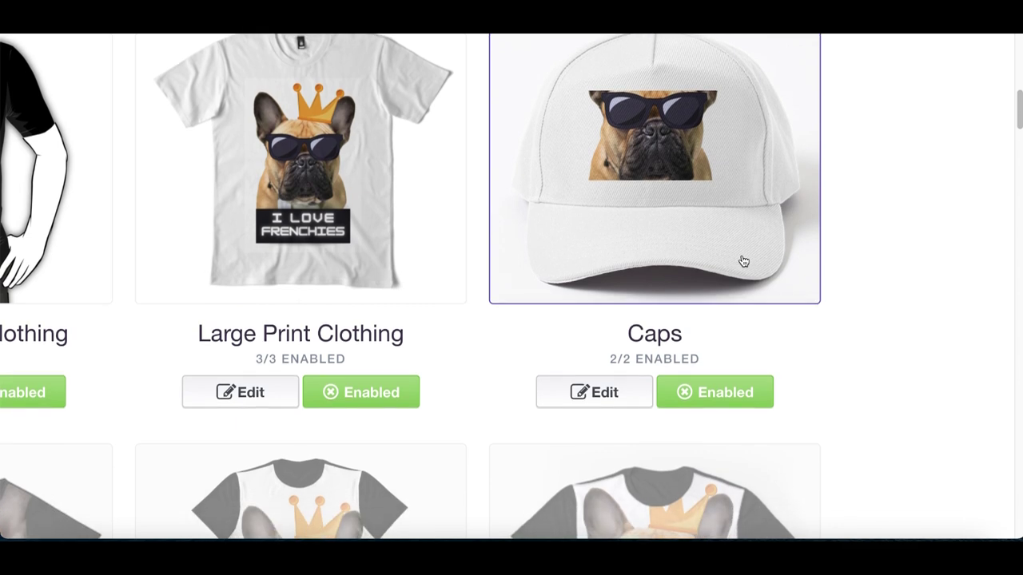
scroll(747, 352, "down", 1)
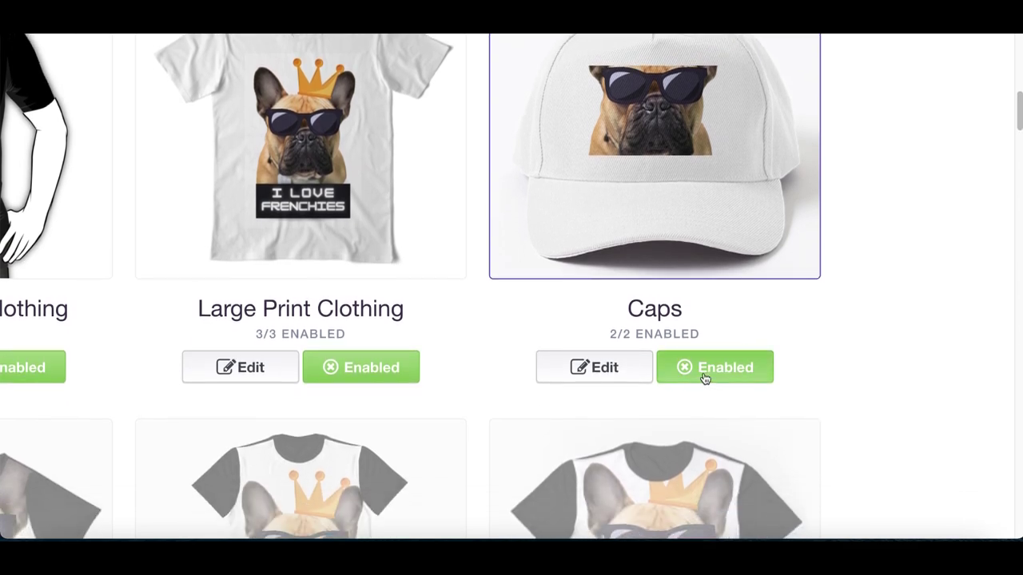
left_click(693, 374)
scroll(801, 342, "up", 2)
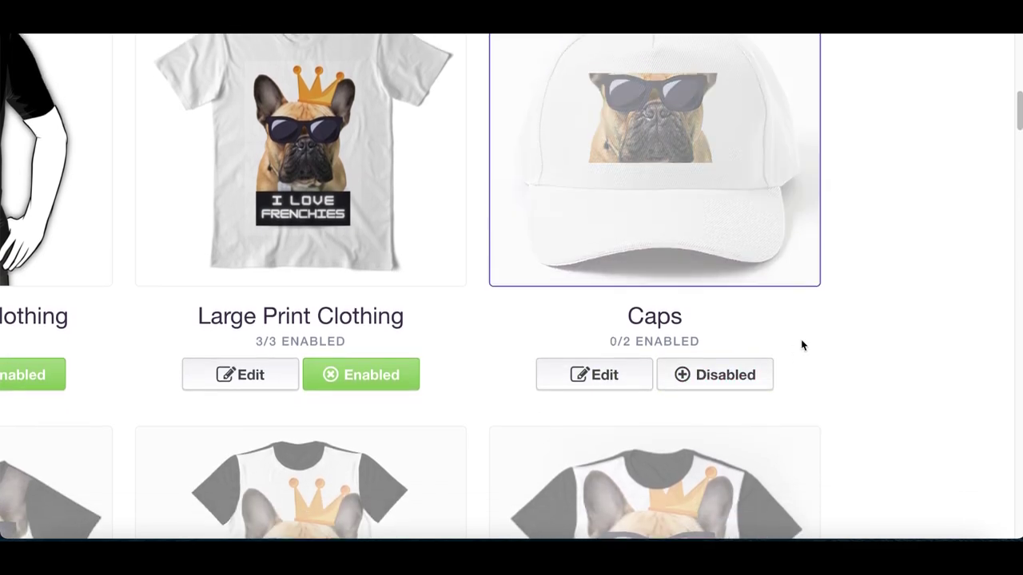
Look through the clothing previews, from standard and large prints to chiffon tops, T-shirt dresses and graphic T-shirts.
scroll(671, 246, "down", 3)
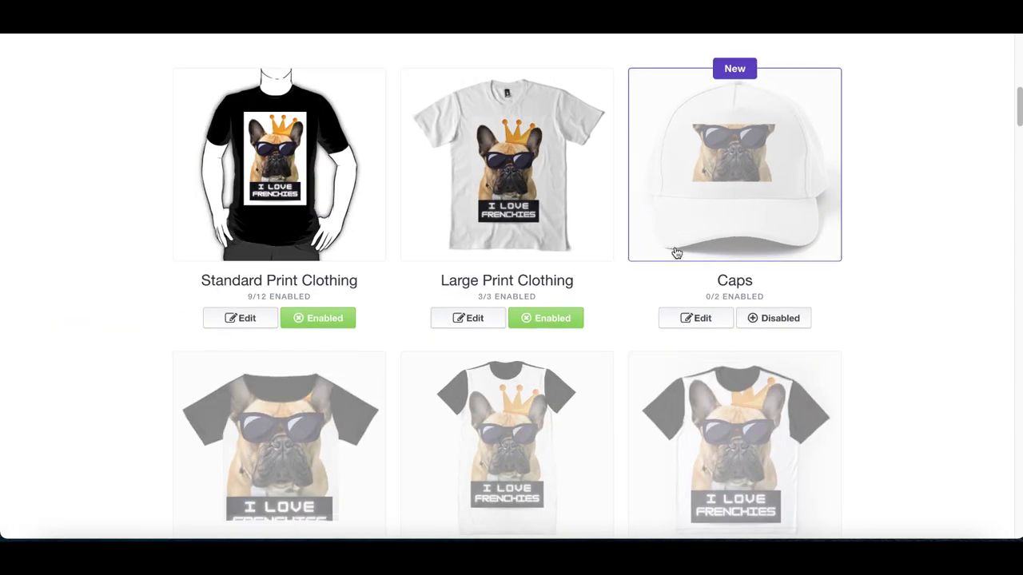
scroll(365, 319, "down", 2)
scroll(365, 319, "up", 1)
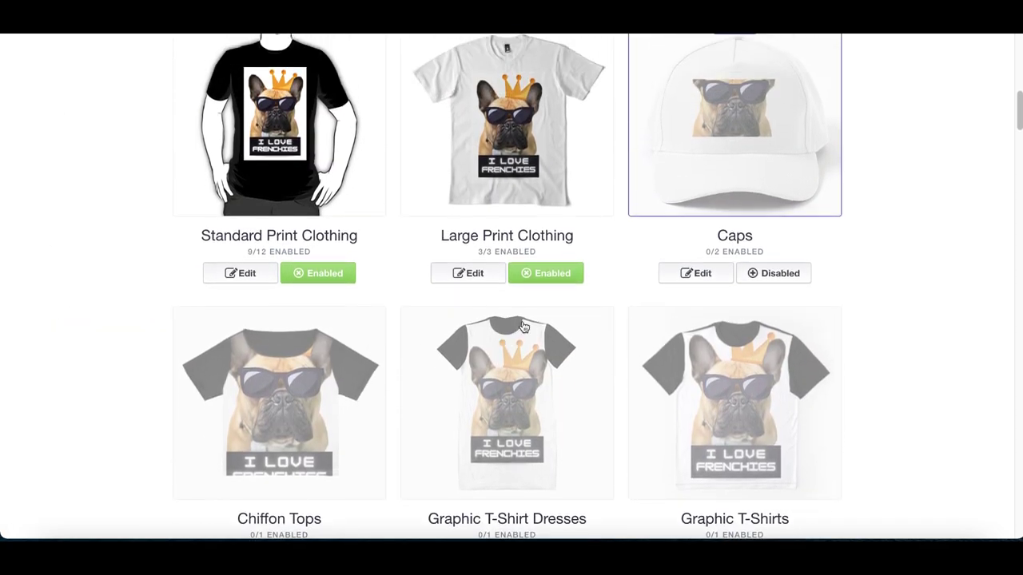
key("ctrl+plus")
scroll(553, 262, "up", 2)
scroll(554, 262, "down", 3)
scroll(569, 298, "down", 3)
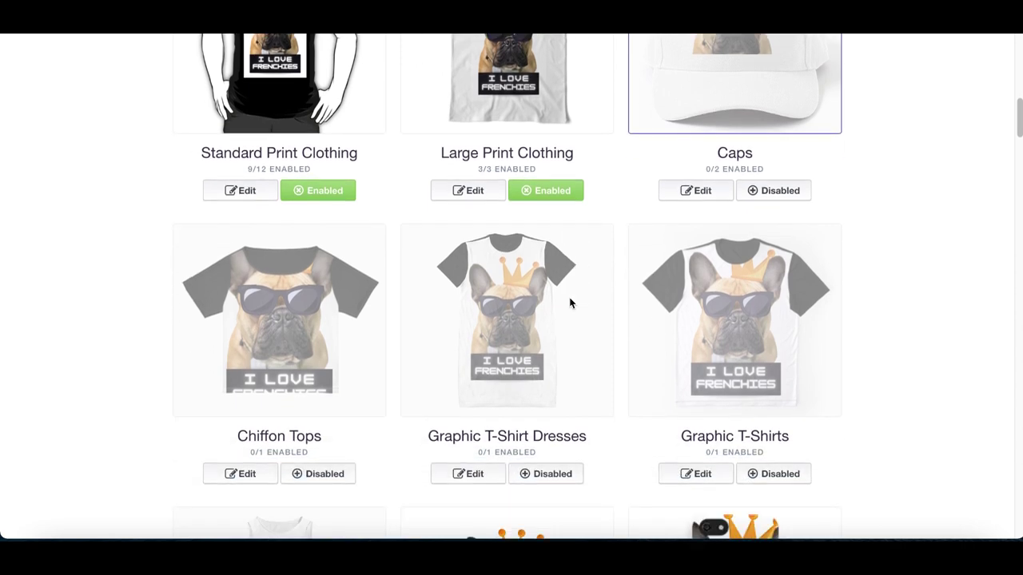
scroll(571, 302, "down", 3)
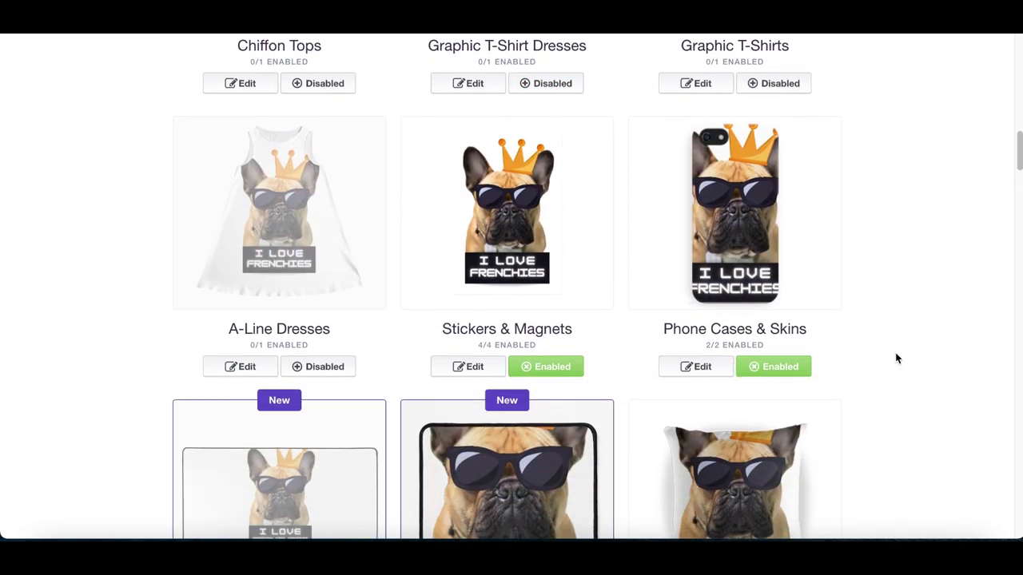
Examine how the French bulldog design fits on the Phone Cases & Skins preview beside Stickers & Magnets.
scroll(848, 278, "up", 3)
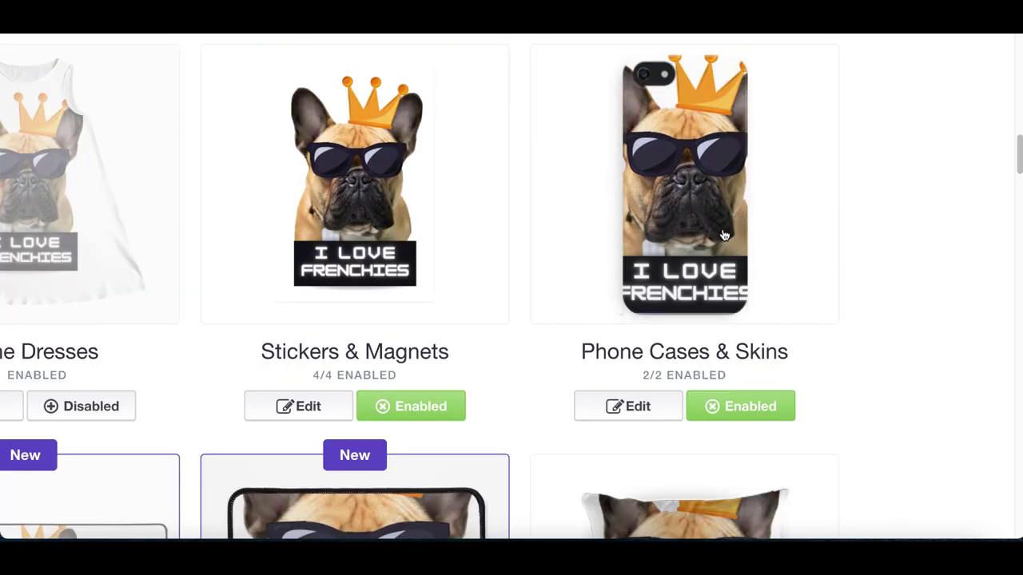
scroll(750, 286, "up", 1)
scroll(806, 302, "right", 1)
scroll(685, 306, "up", 3)
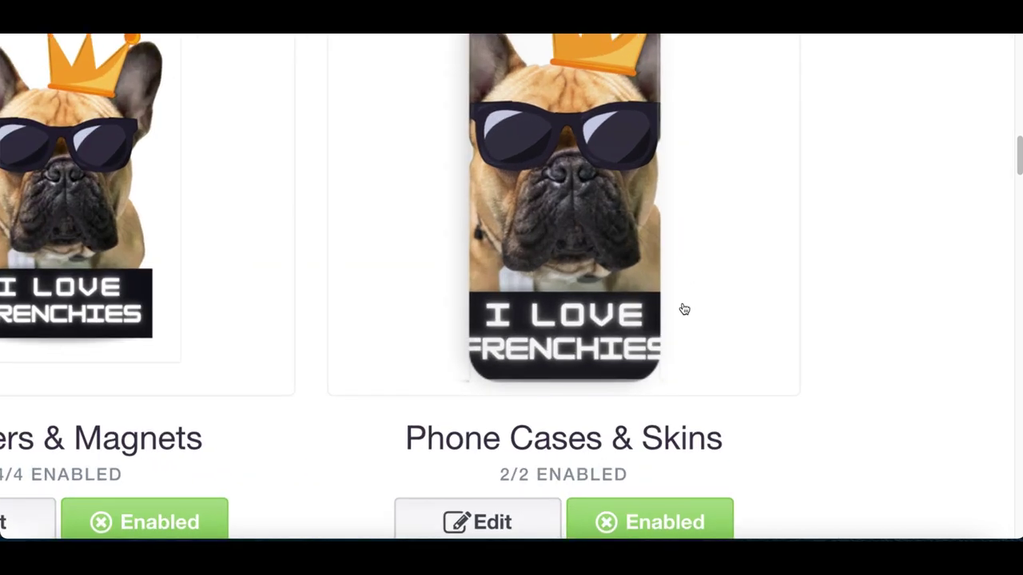
scroll(685, 307, "down", 2)
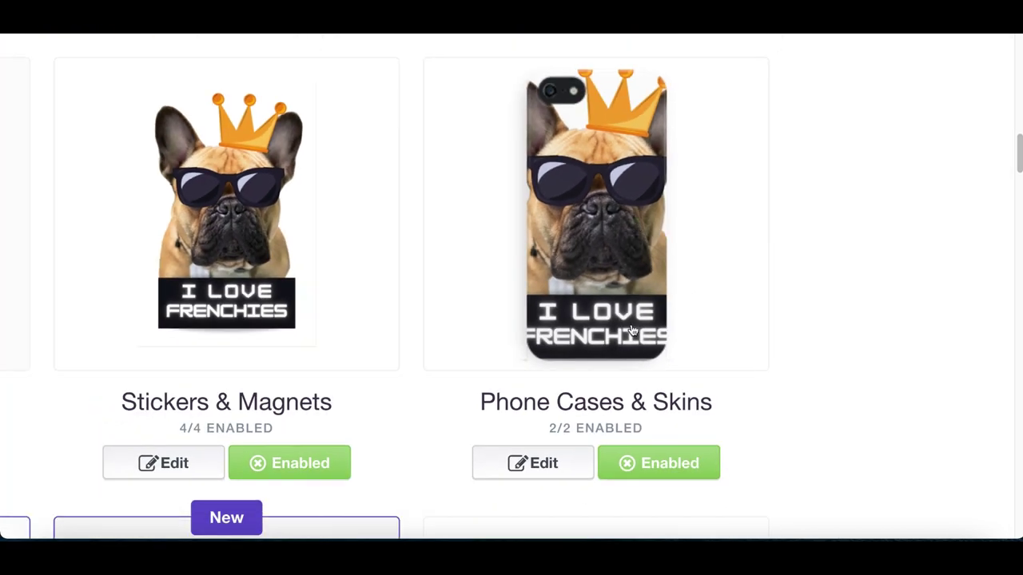
scroll(631, 331, "down", 1)
scroll(623, 392, "up", 1)
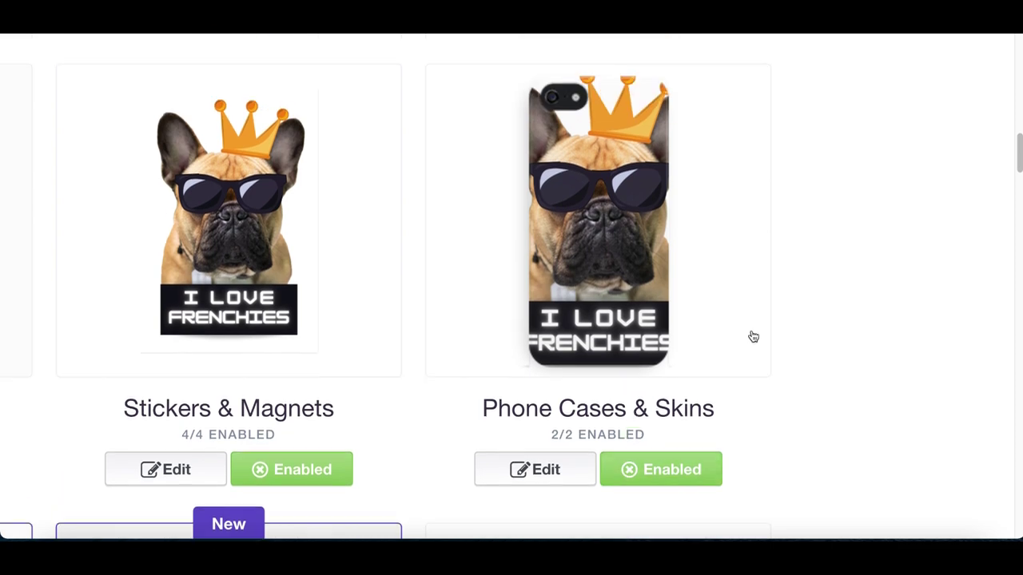
scroll(720, 287, "up", 1)
scroll(610, 273, "left", 3)
scroll(610, 273, "down", 3)
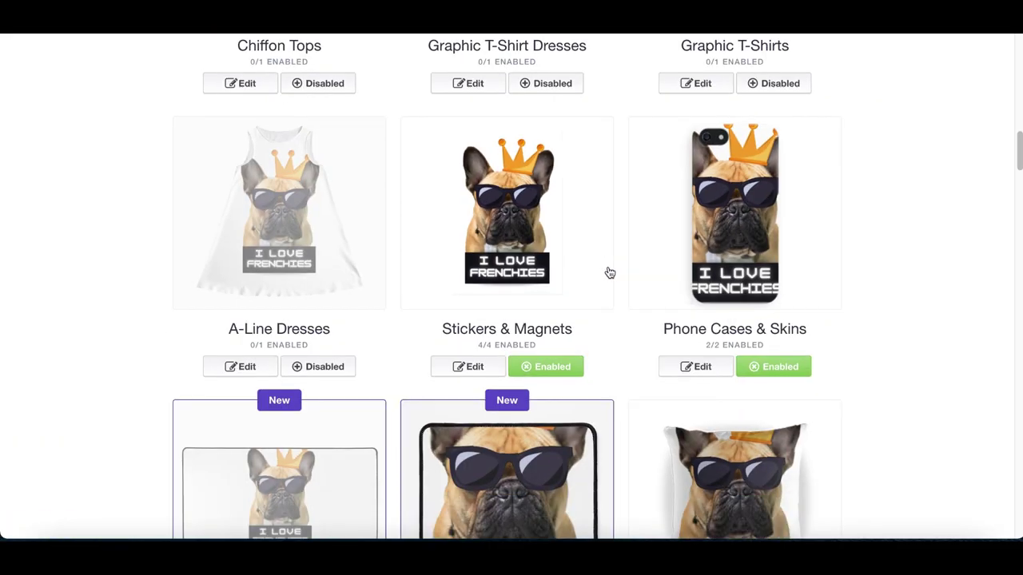
Check the design on the A-Line Dresses, desk mat, mouse pad, pillow, poster, laptop sleeve, shower curtain and mug previews.
scroll(320, 249, "down", 1)
scroll(247, 216, "up", 3)
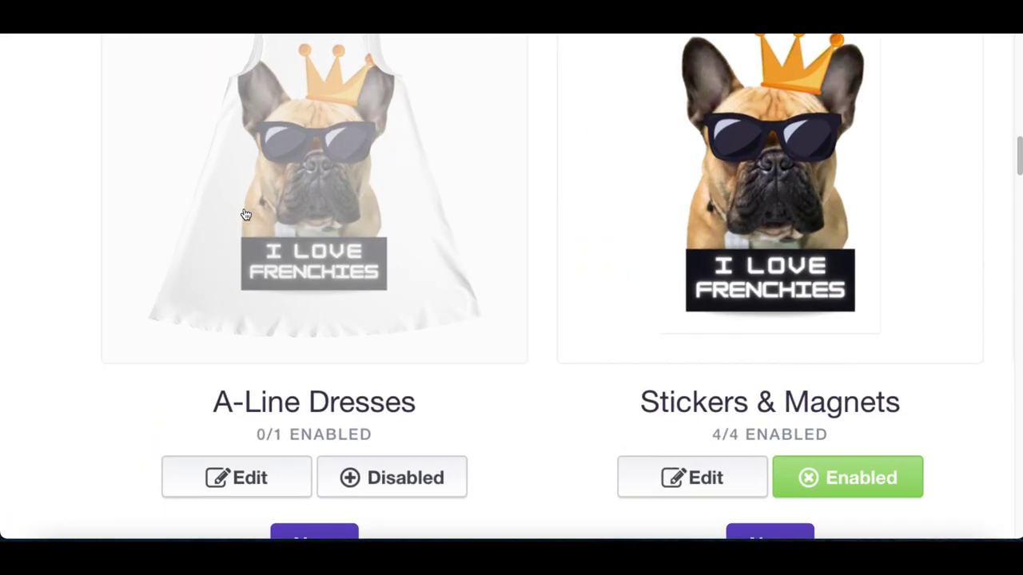
scroll(250, 228, "down", 2)
scroll(351, 393, "down", 5)
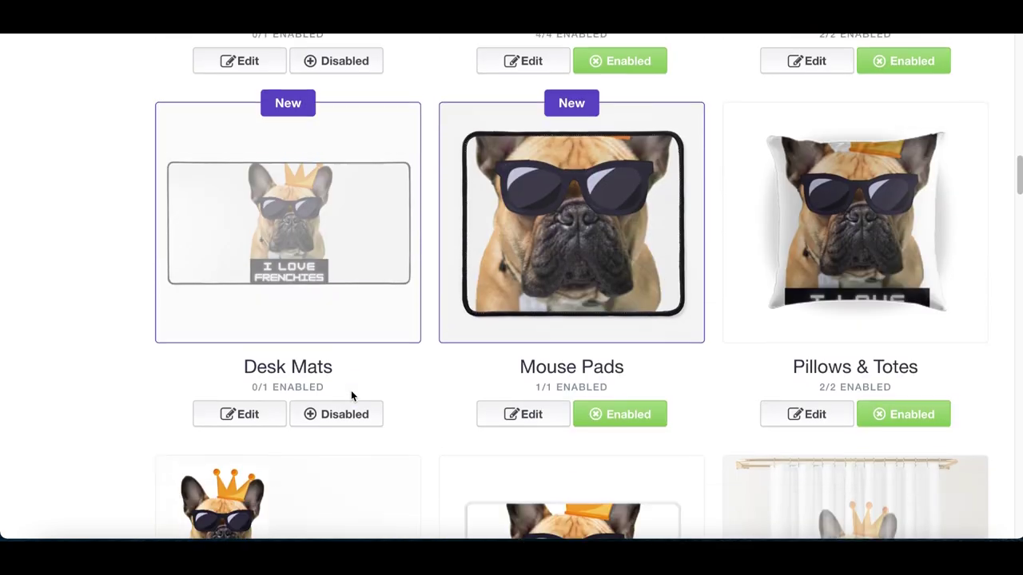
scroll(478, 386, "down", 4)
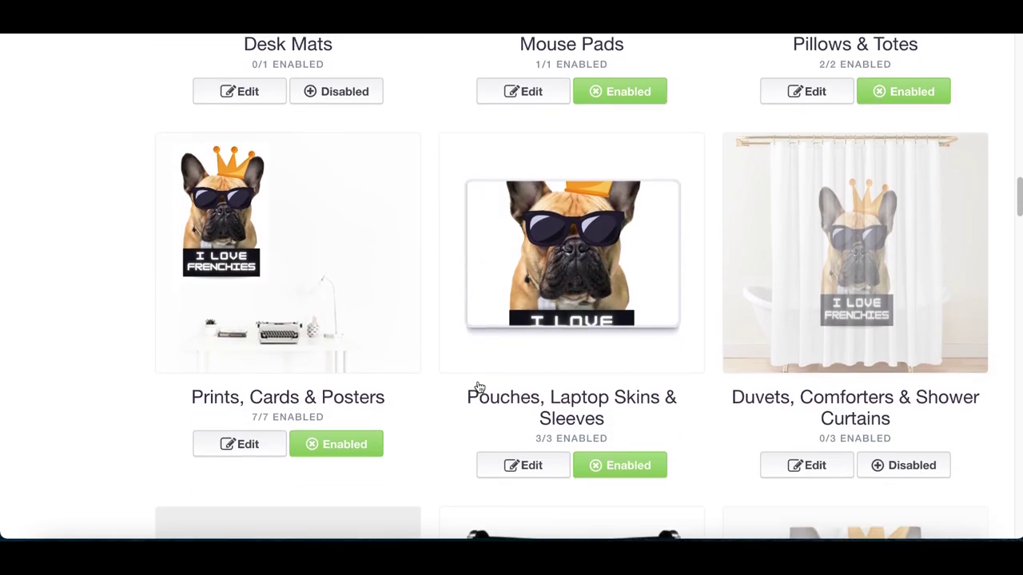
scroll(893, 369, "up", 2)
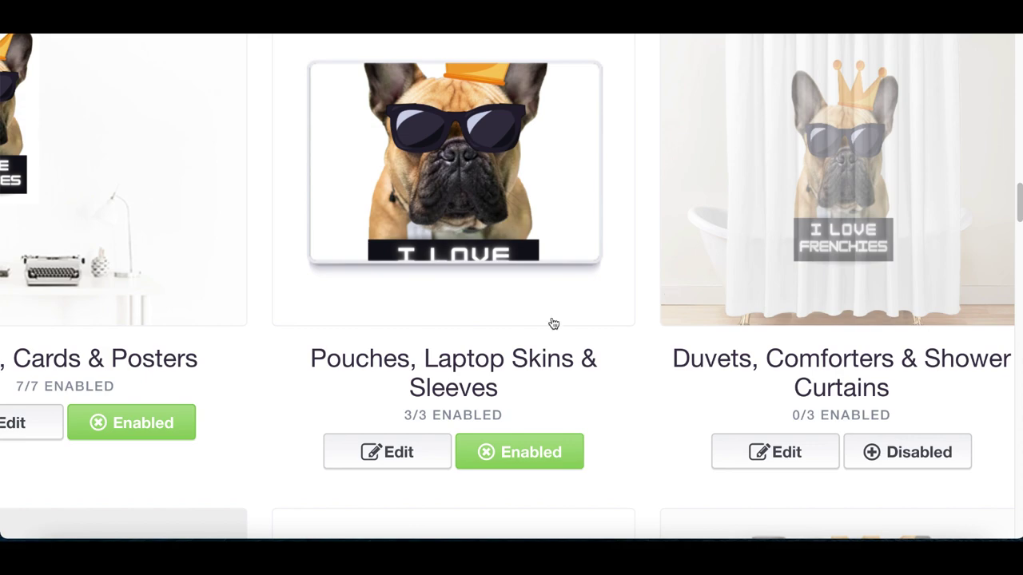
scroll(554, 324, "down", 4)
scroll(553, 324, "down", 2)
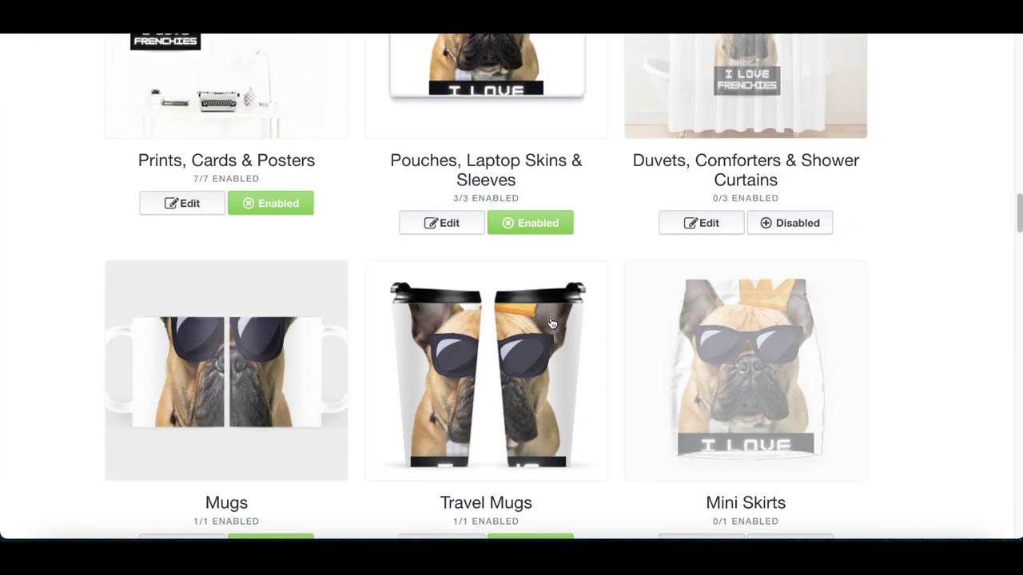
Go back to the first product previews and open Large Print Clothing for editing.
scroll(550, 322, "up", 10)
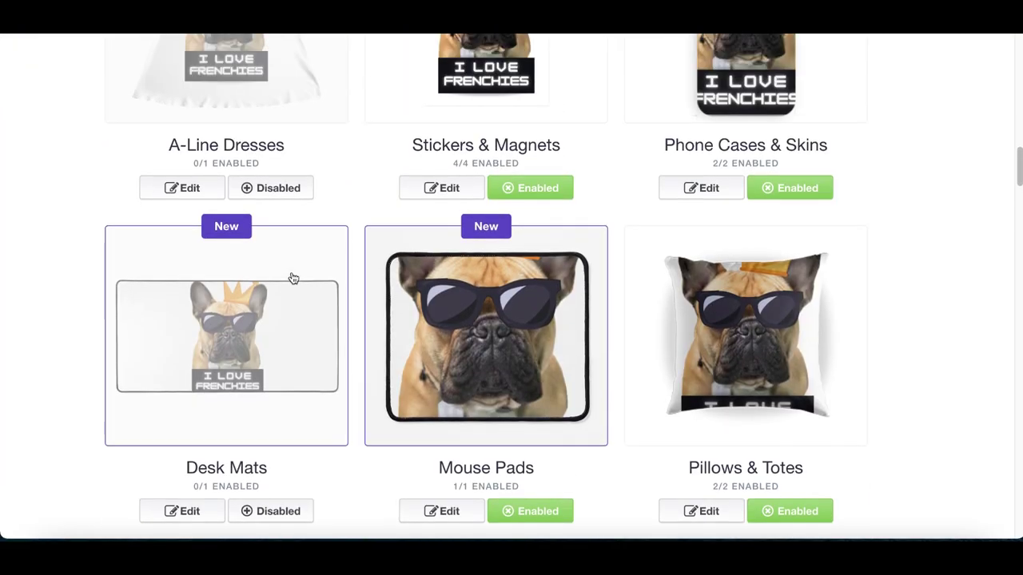
scroll(294, 277, "up", 12)
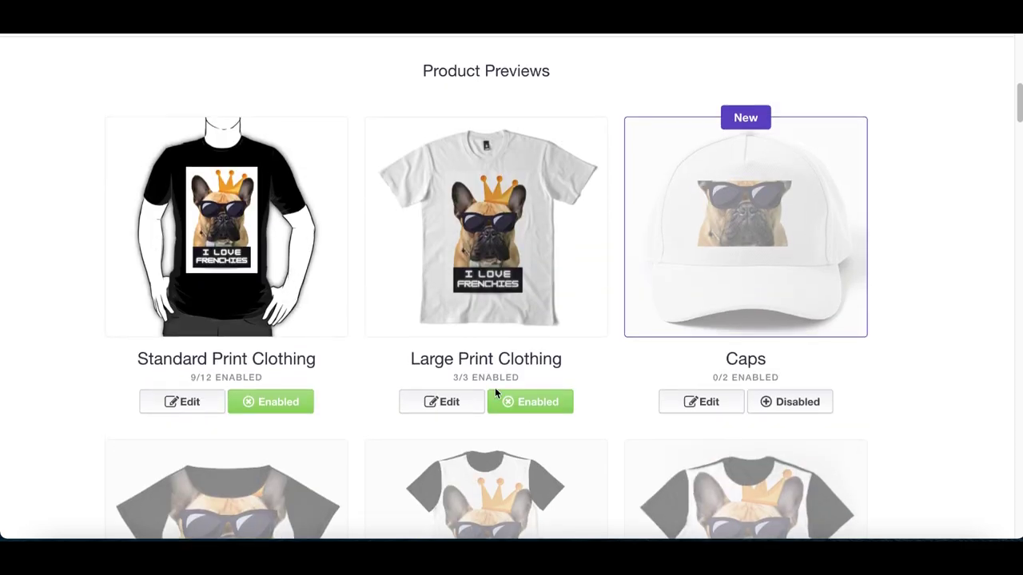
scroll(528, 416, "up", 2)
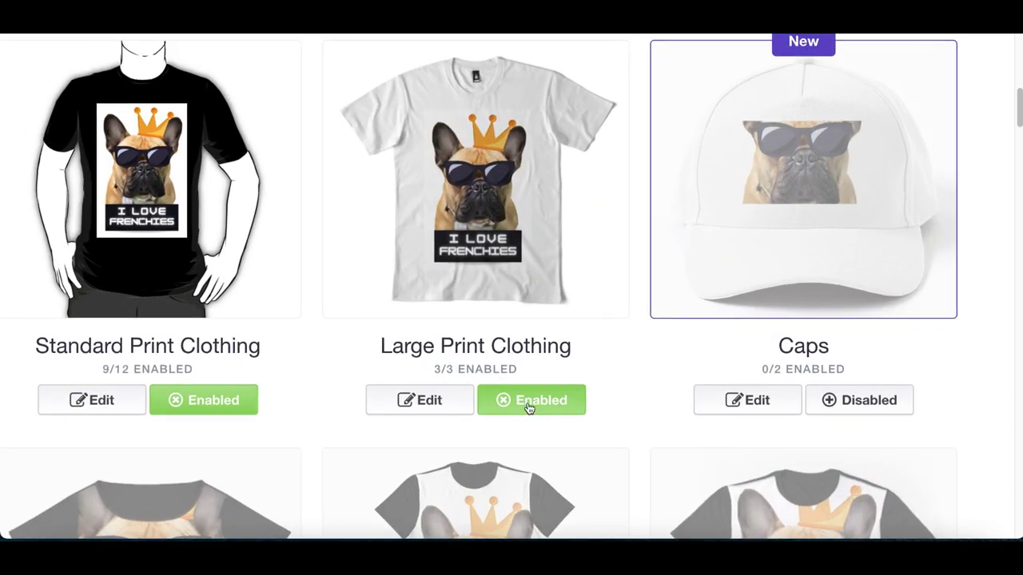
left_click(423, 411)
scroll(541, 484, "down", 5)
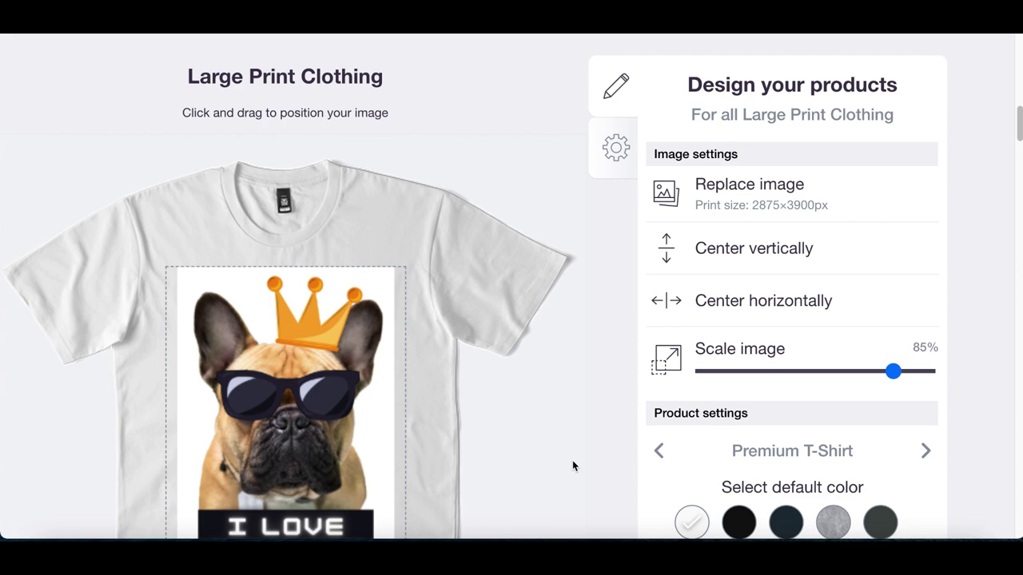
Set the Premium T-Shirt's default color to black and scale the image to 80%.
scroll(574, 458, "down", 2)
scroll(577, 456, "down", 2)
scroll(576, 456, "down", 3)
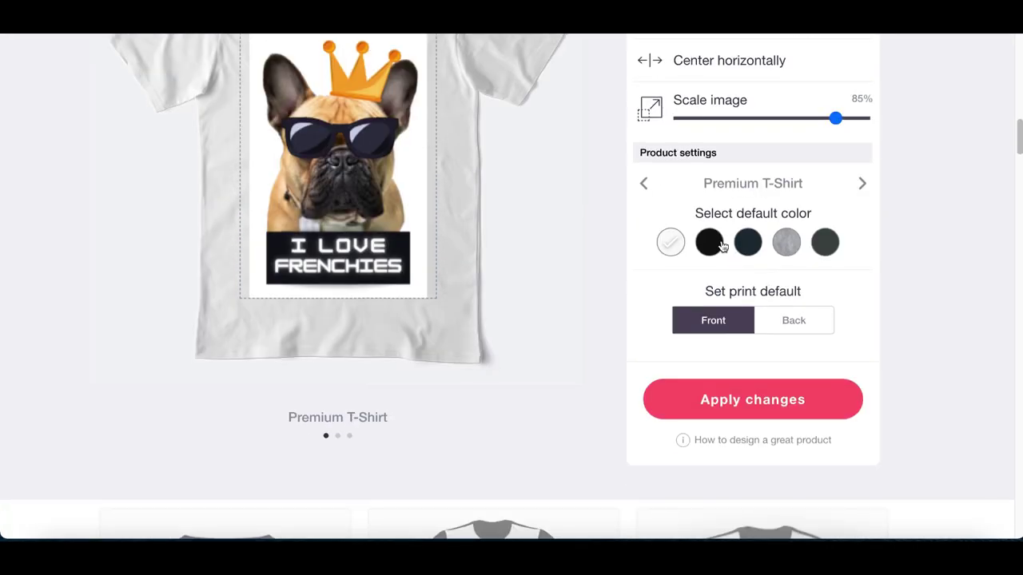
scroll(723, 246, "up", 2)
left_click(710, 310)
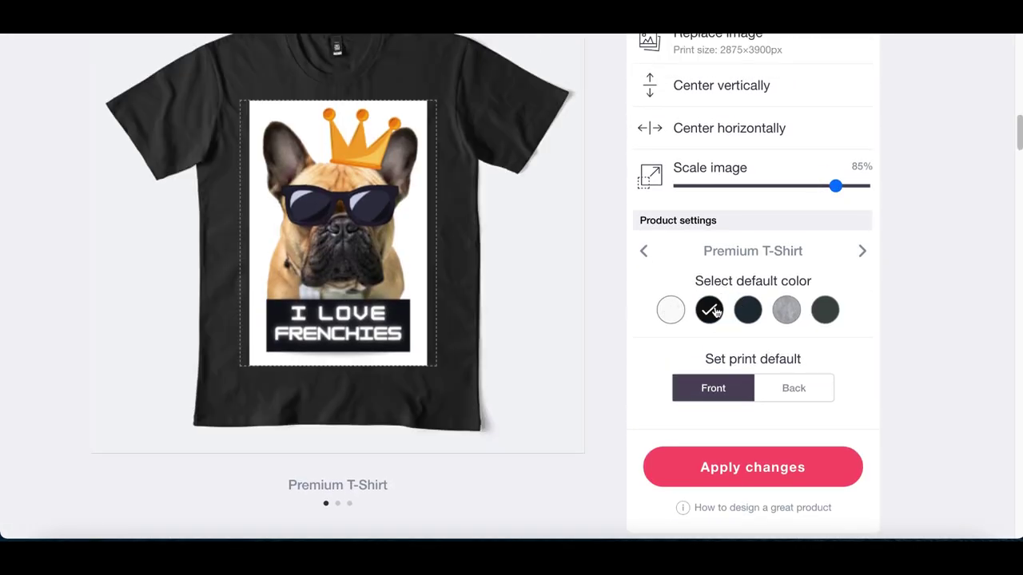
scroll(703, 304, "up", 3)
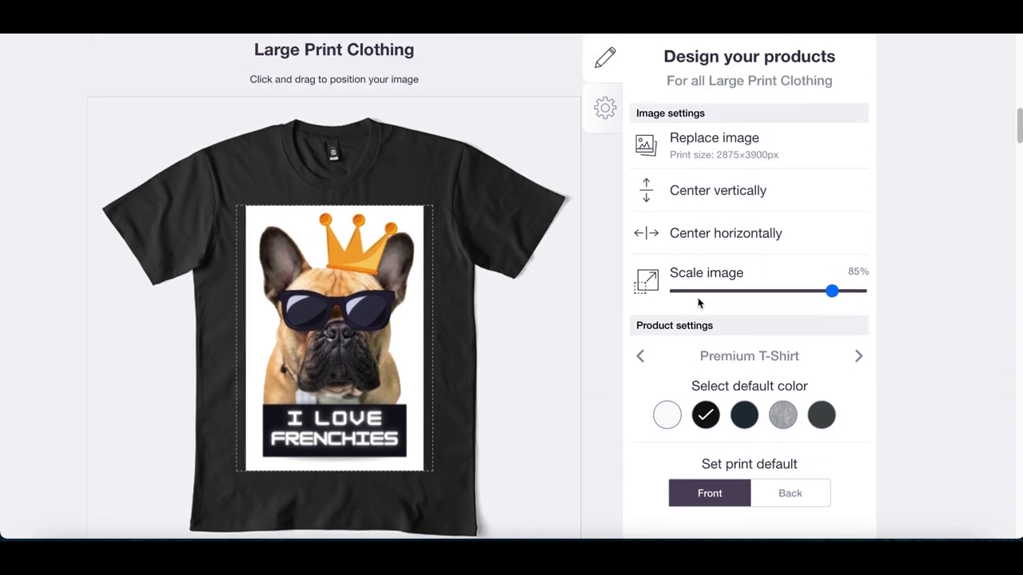
mouse_move(833, 297)
left_mouse_down()
mouse_move(781, 298)
mouse_move(824, 303)
left_mouse_up()
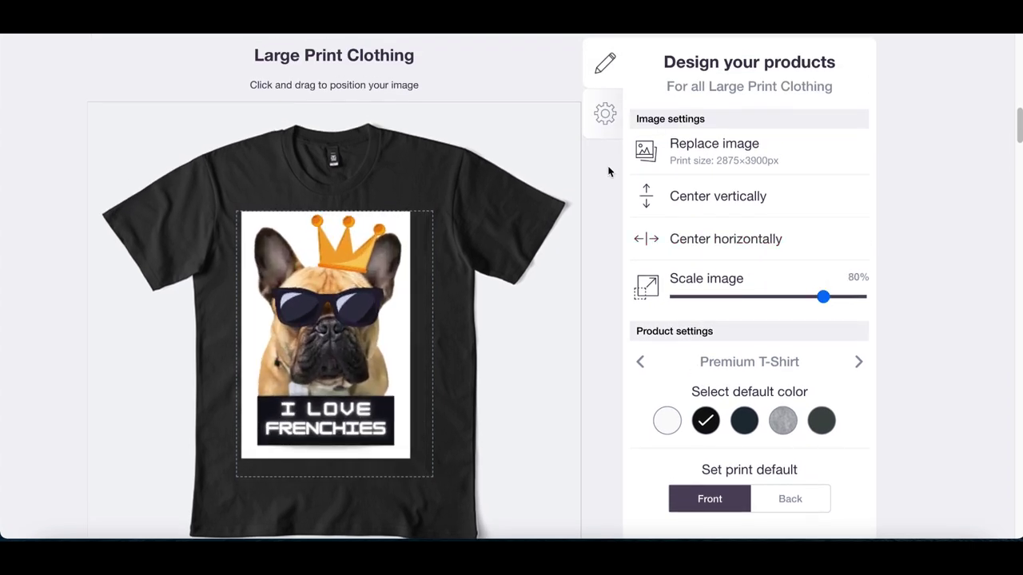
Open the product setup for Large Print Clothing and review each T-shirt's availability, price and markup.
scroll(609, 171, "up", 2)
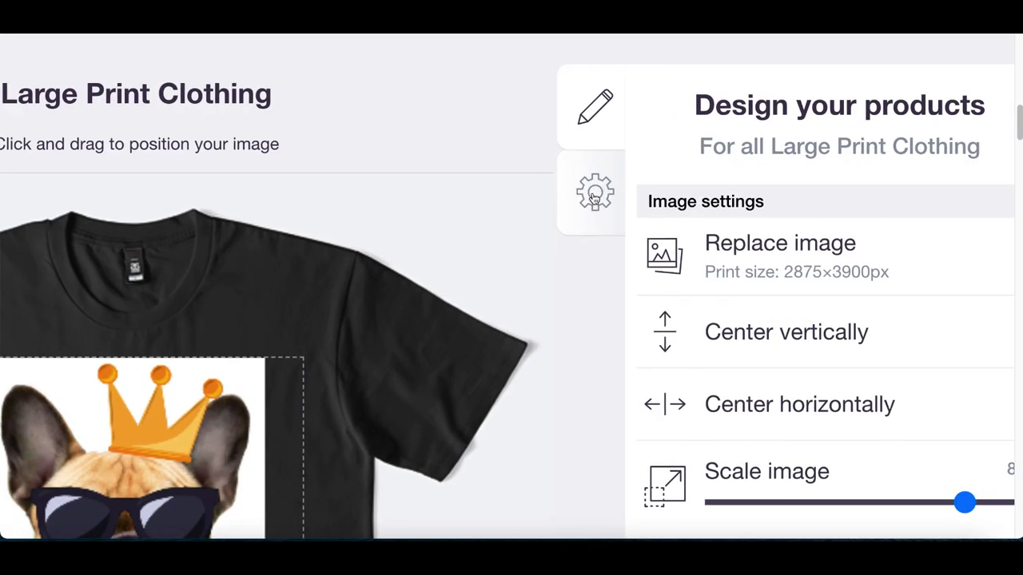
left_click(594, 197)
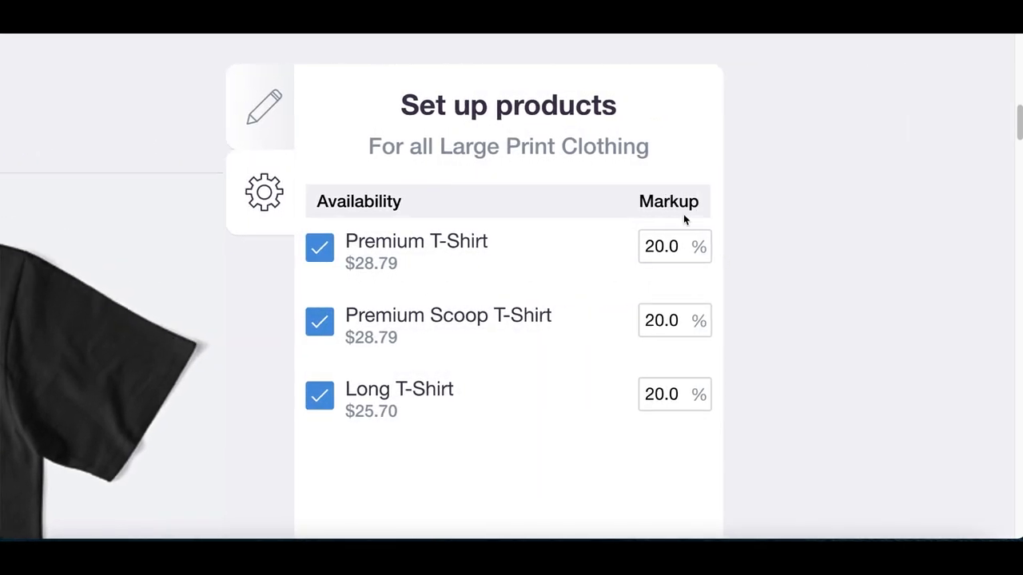
left_click(642, 204)
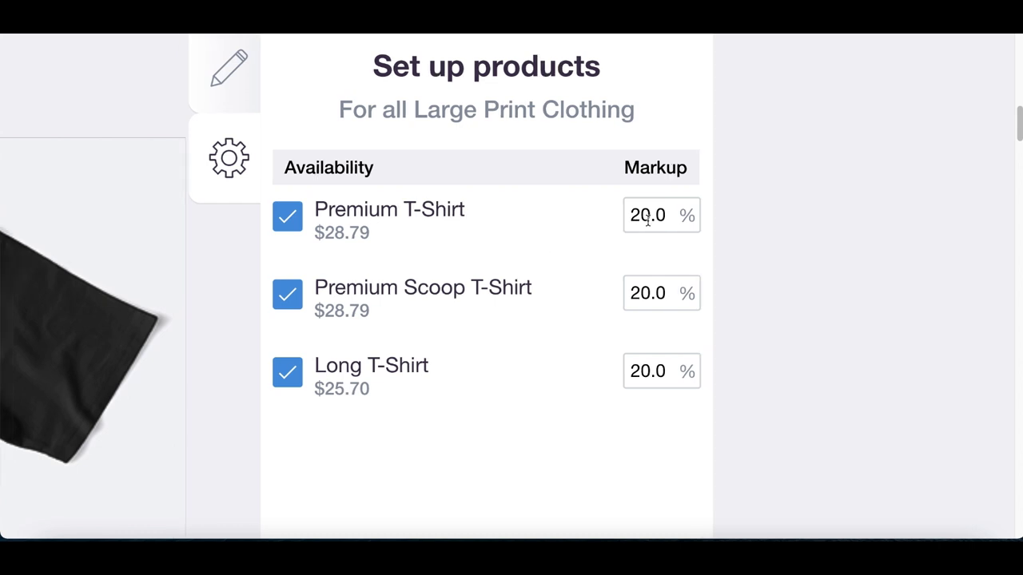
scroll(482, 256, "left", 6)
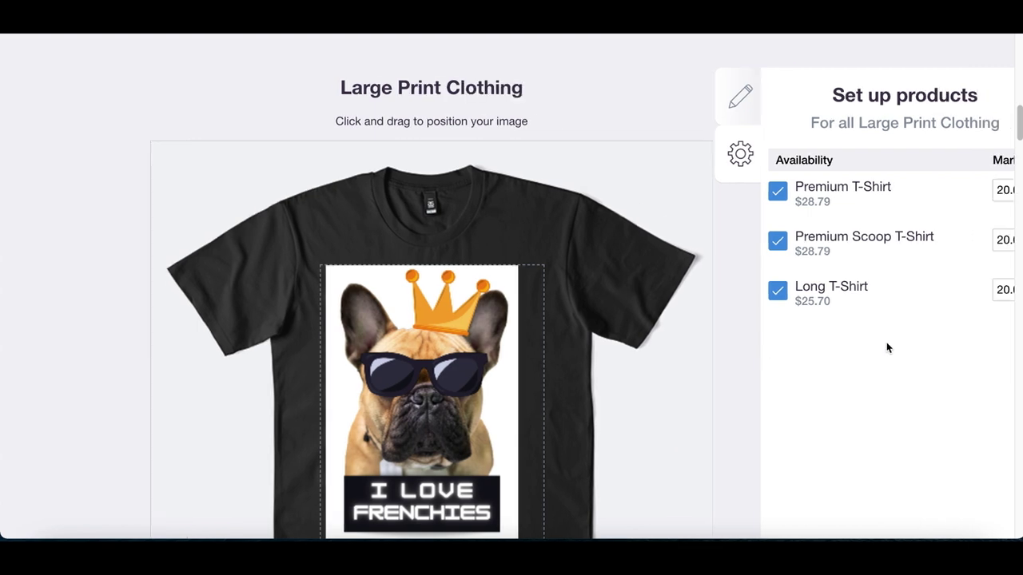
scroll(886, 342, "right", 4)
scroll(744, 235, "down", 3)
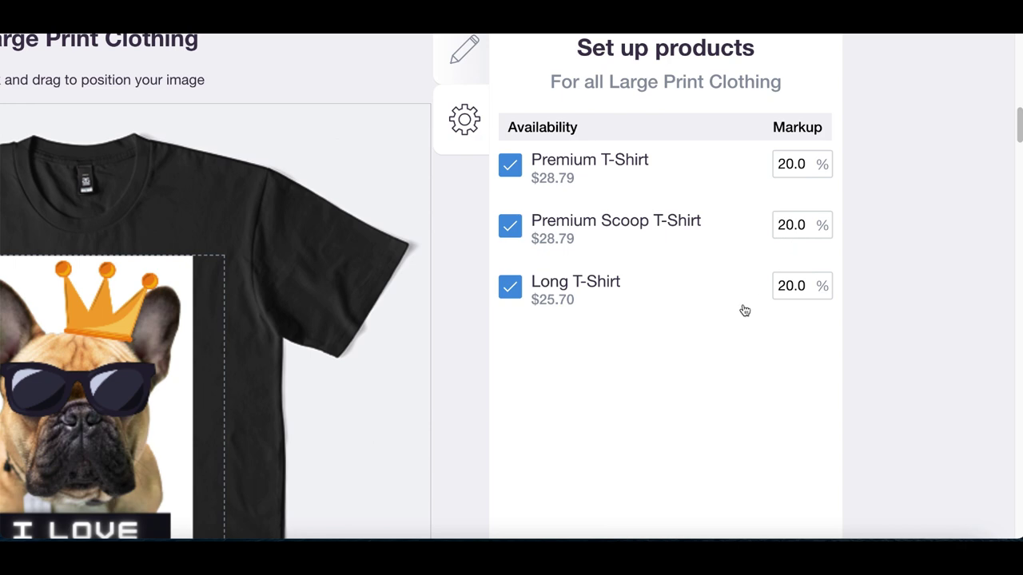
Confirm the right to sell products containing this artwork, and check the default product, visibility and mature-content settings.
scroll(744, 310, "down", 5)
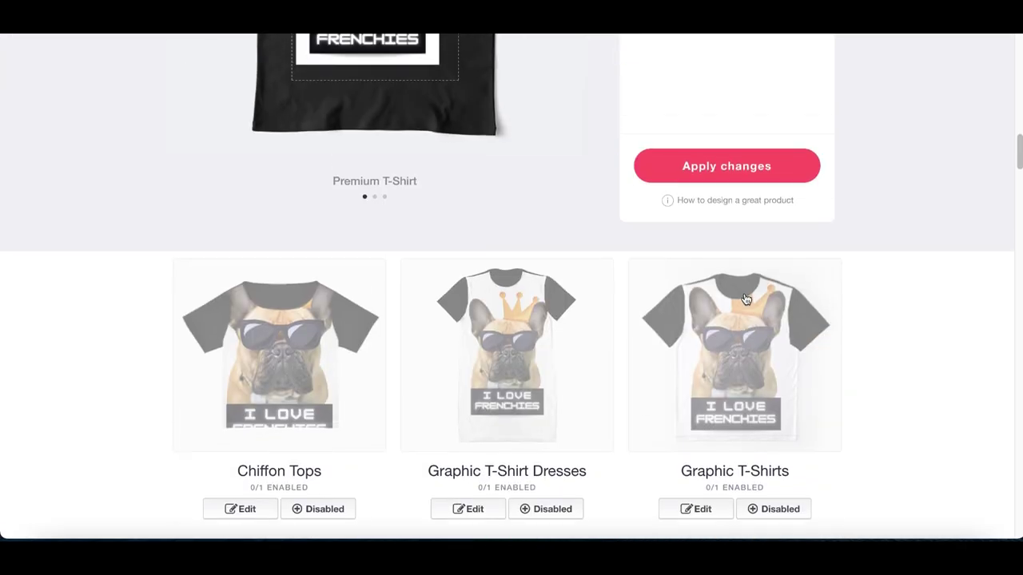
scroll(723, 180, "down", 10)
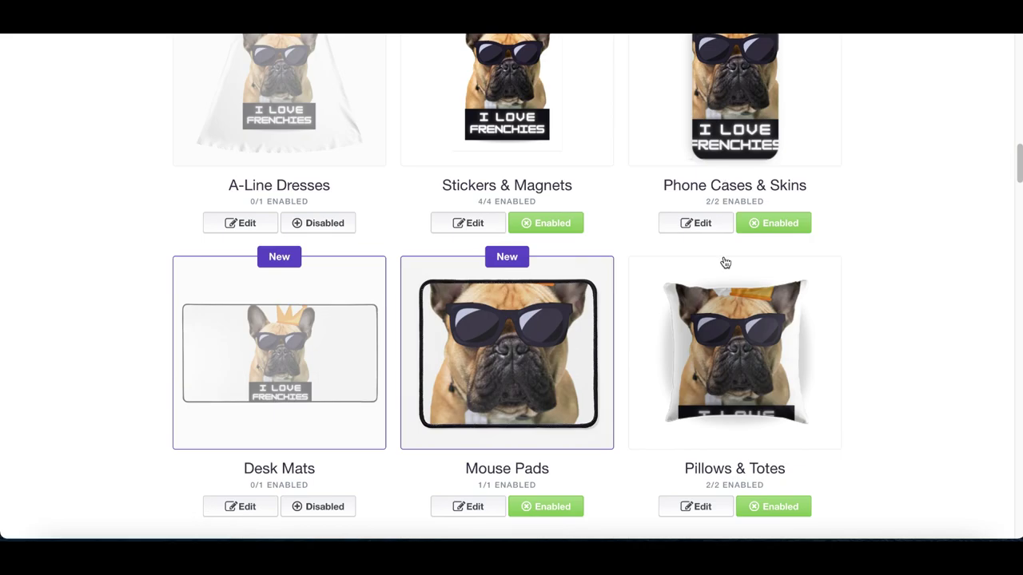
scroll(723, 263, "down", 10)
scroll(725, 262, "down", 6)
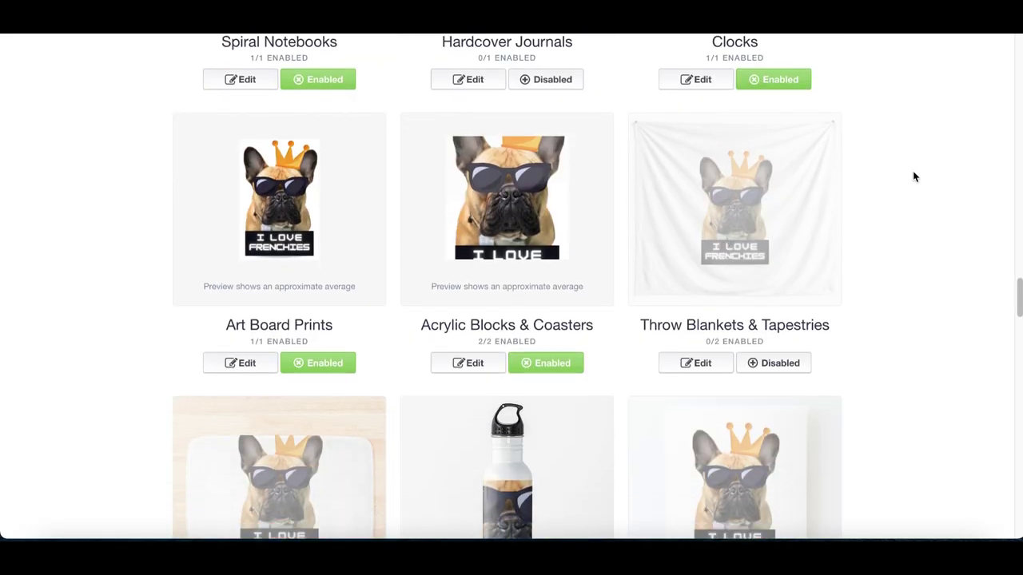
scroll(607, 295, "down", 10)
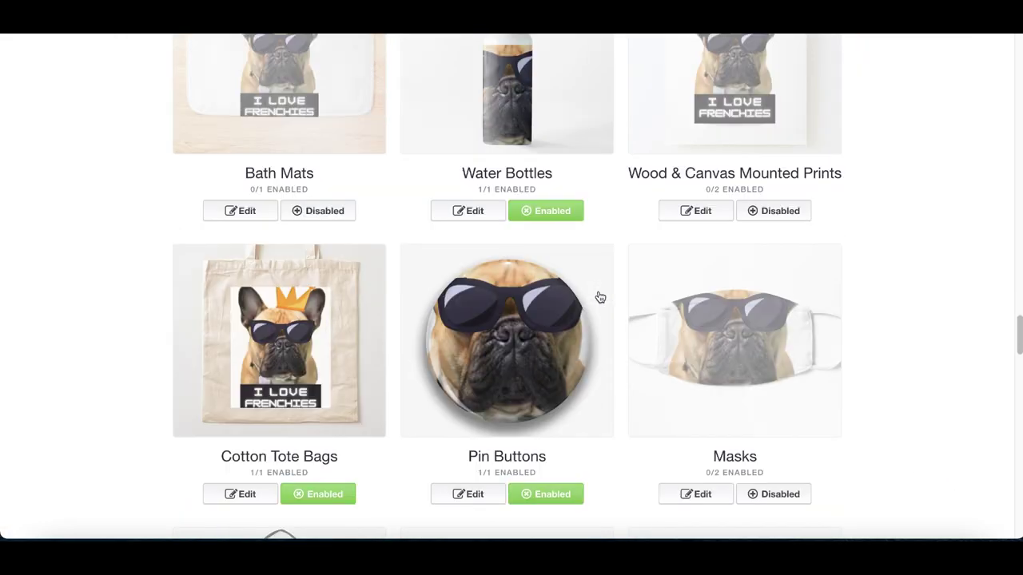
scroll(600, 297, "down", 14)
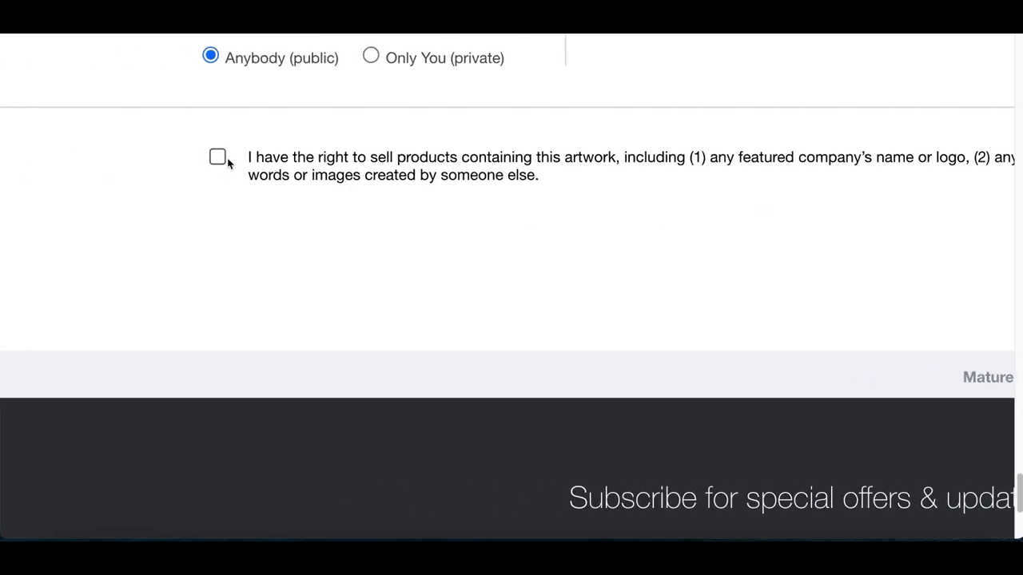
scroll(330, 192, "right", 1)
left_click_drag(297, 164, 465, 184)
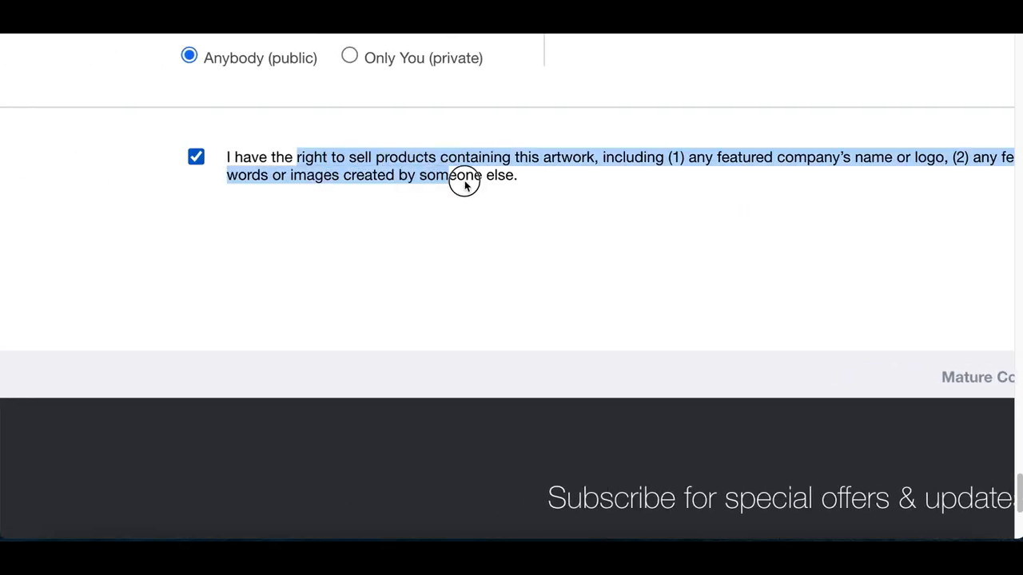
scroll(568, 232, "down", 3)
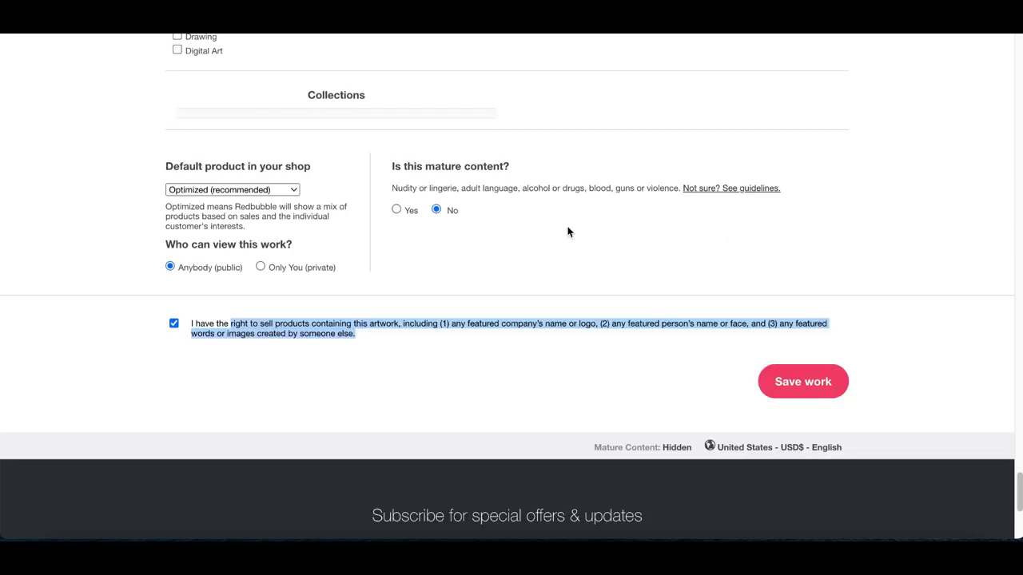
scroll(568, 231, "up", 3)
scroll(569, 230, "down", 3)
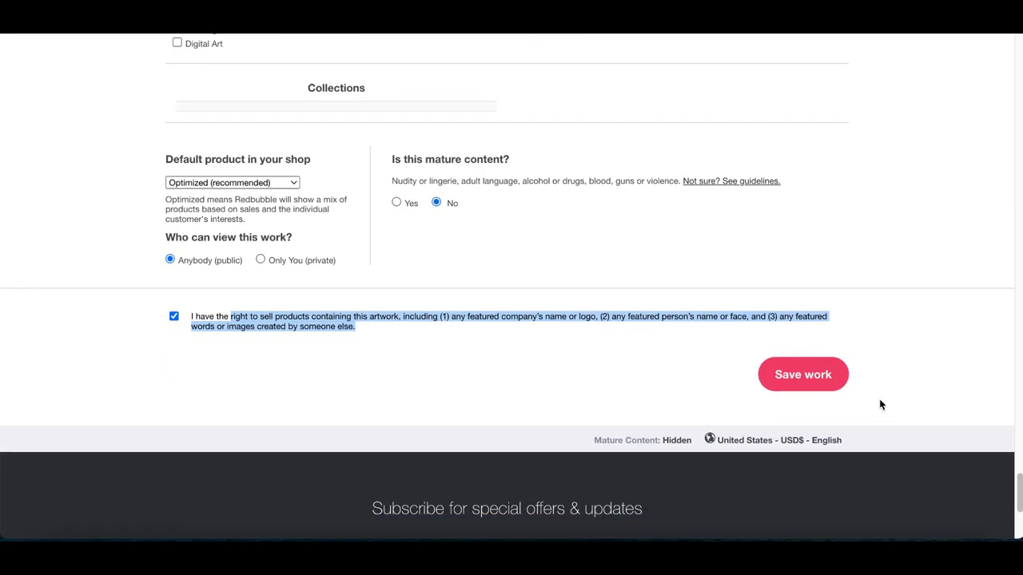
scroll(879, 398, "up", 5)
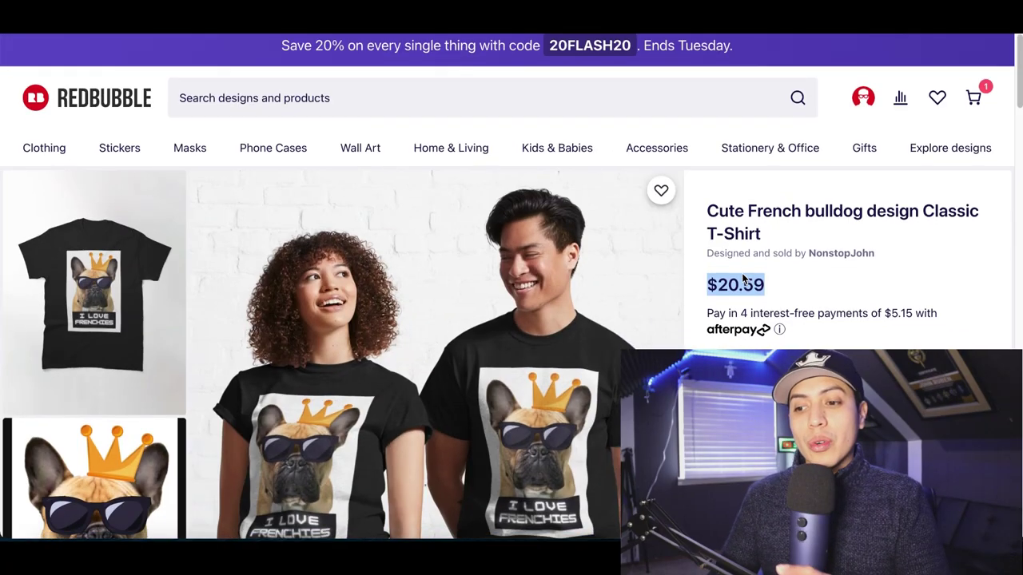
Examine the Cute French bulldog design Classic T-Shirt listing, including its model photos, price and size option.
scroll(743, 280, "down", 2)
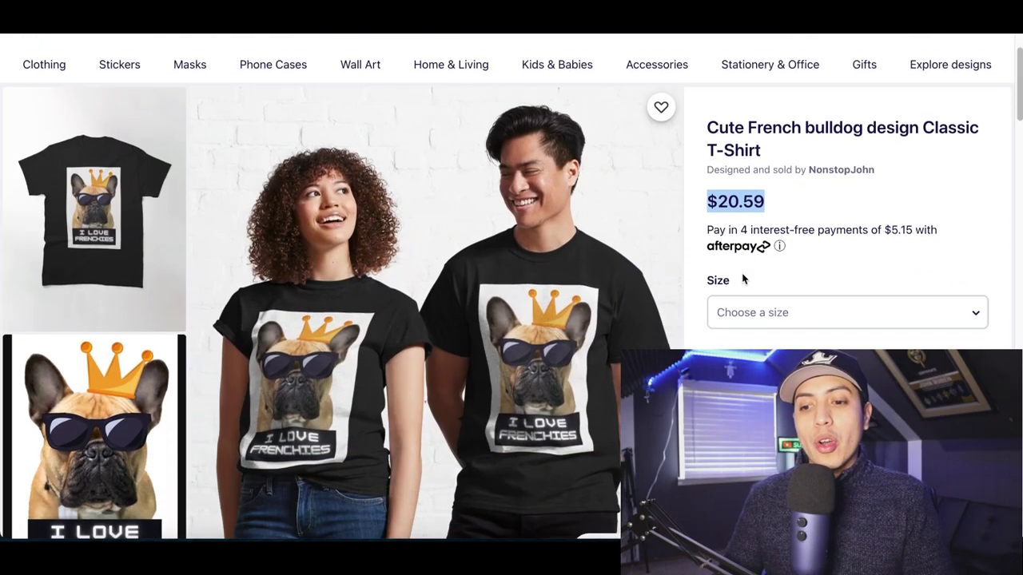
left_click(869, 192)
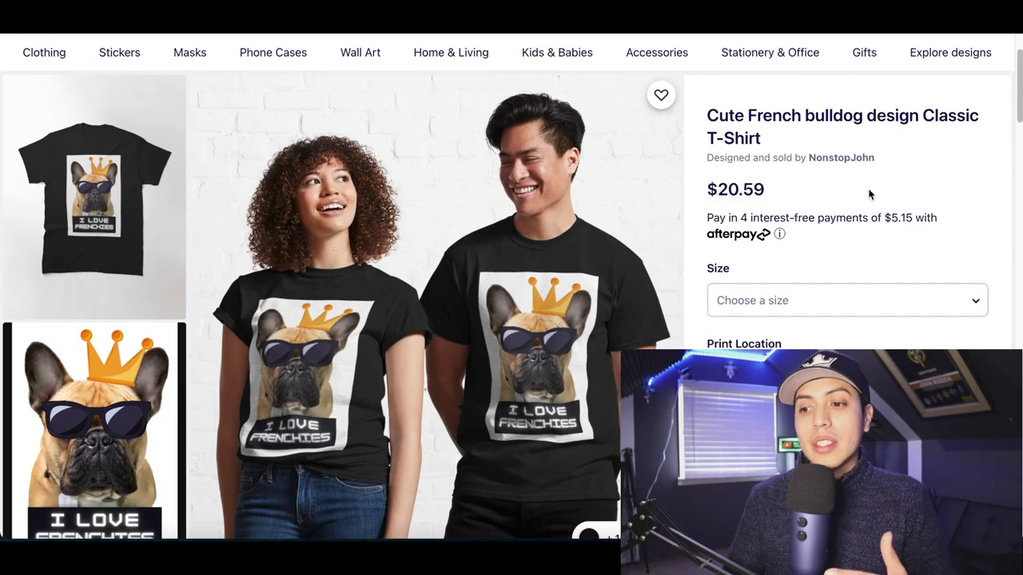
scroll(869, 192, "up", 5)
scroll(905, 221, "down", 5)
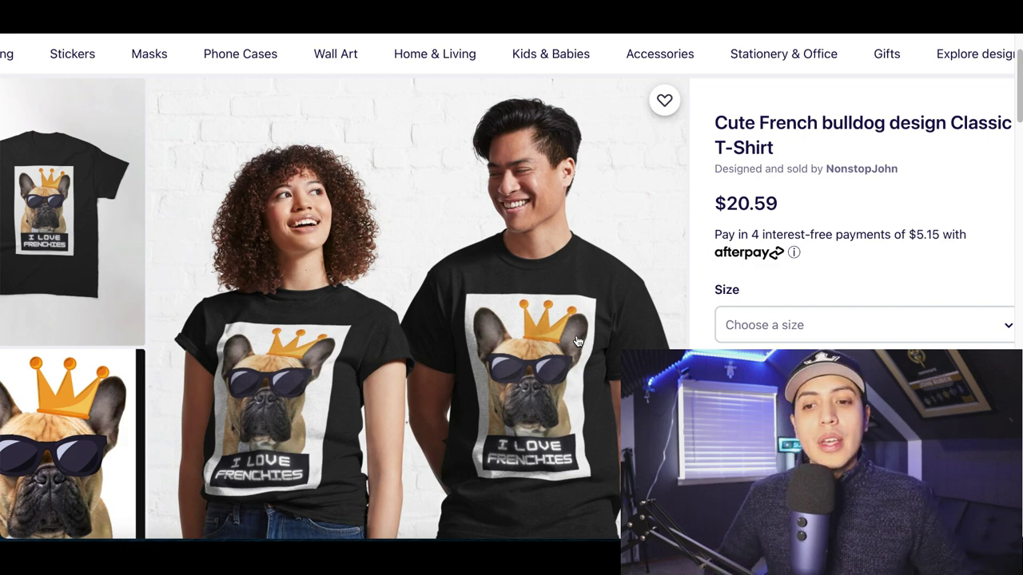
scroll(606, 456, "left", 1)
scroll(393, 296, "up", 2)
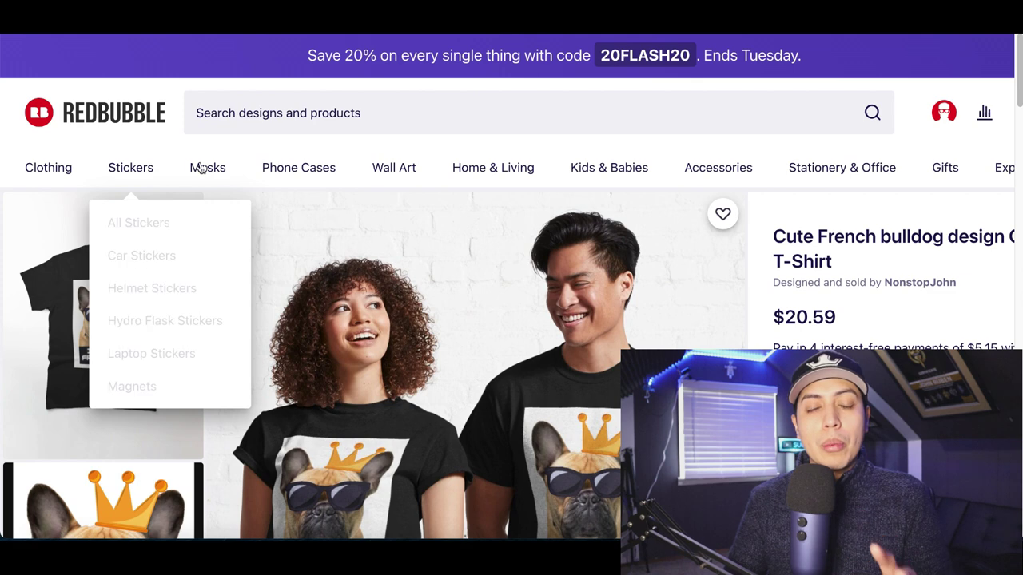
scroll(601, 250, "down", 2)
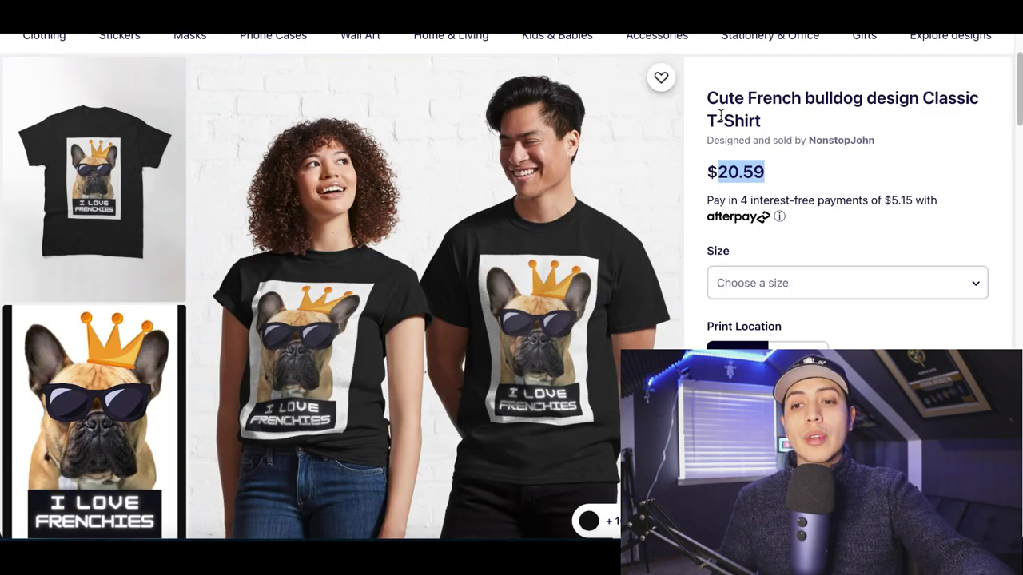
scroll(720, 117, "up", 2)
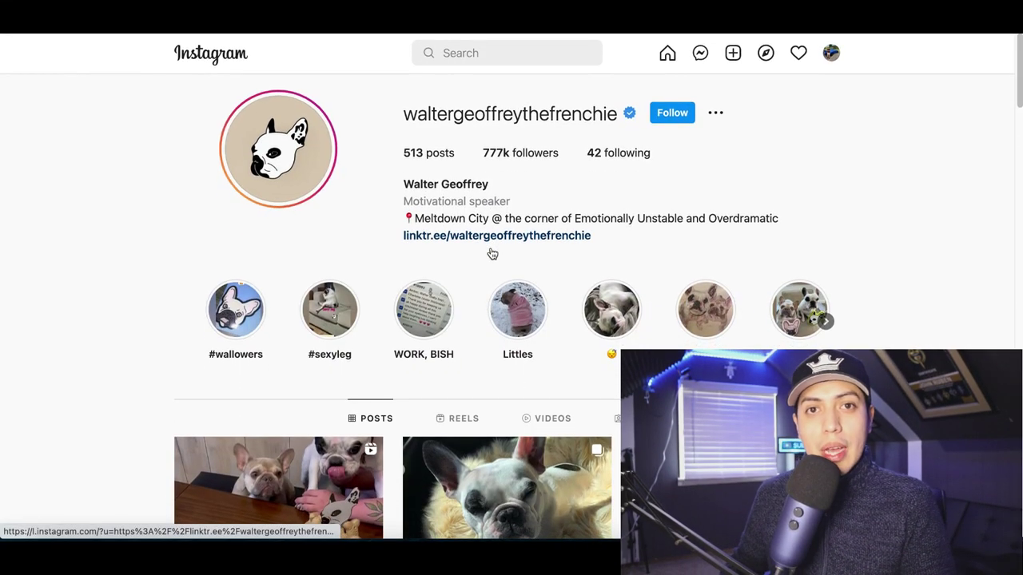
Look over the verified French bulldog's Instagram profile, including its follower count and posts, and open its Linktree link.
scroll(493, 254, "down", 3)
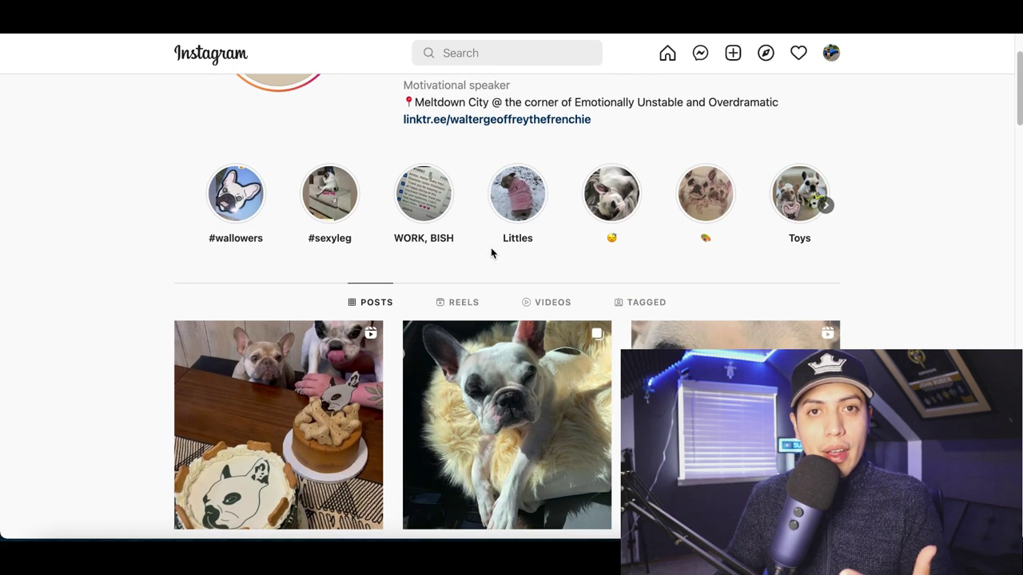
scroll(492, 253, "down", 2)
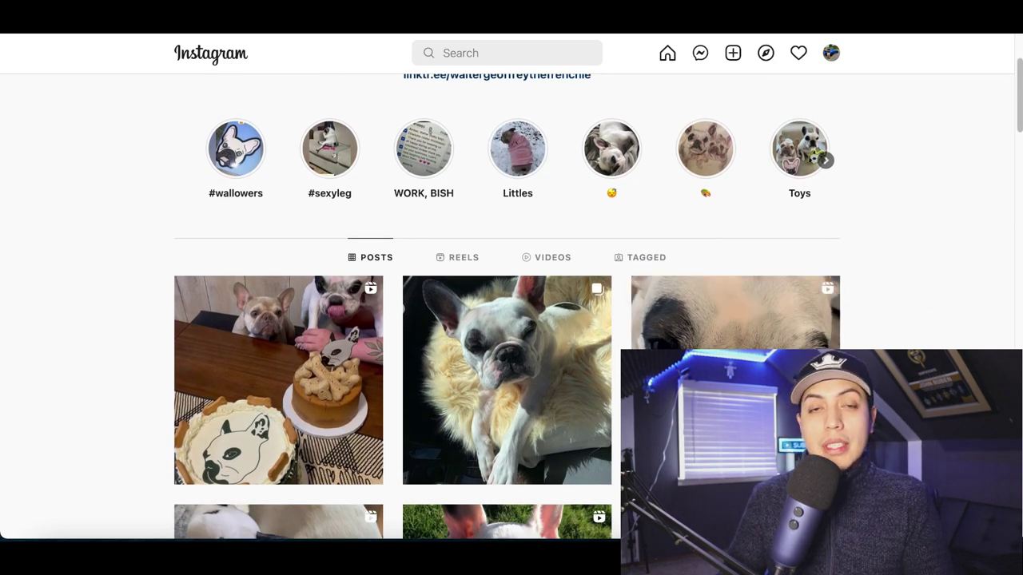
scroll(543, 254, "down", 3)
scroll(542, 254, "up", 5)
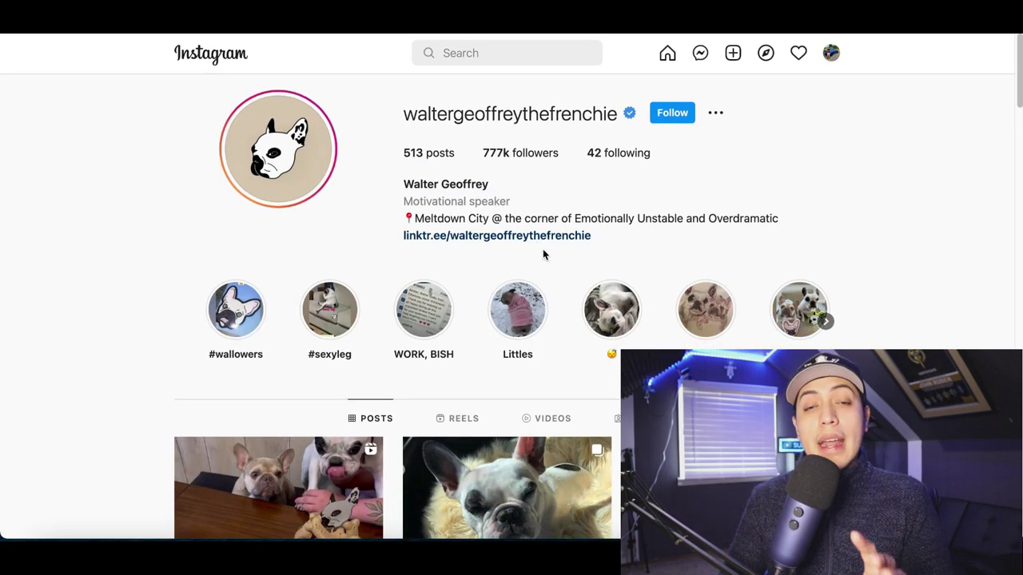
scroll(538, 242, "up", 3)
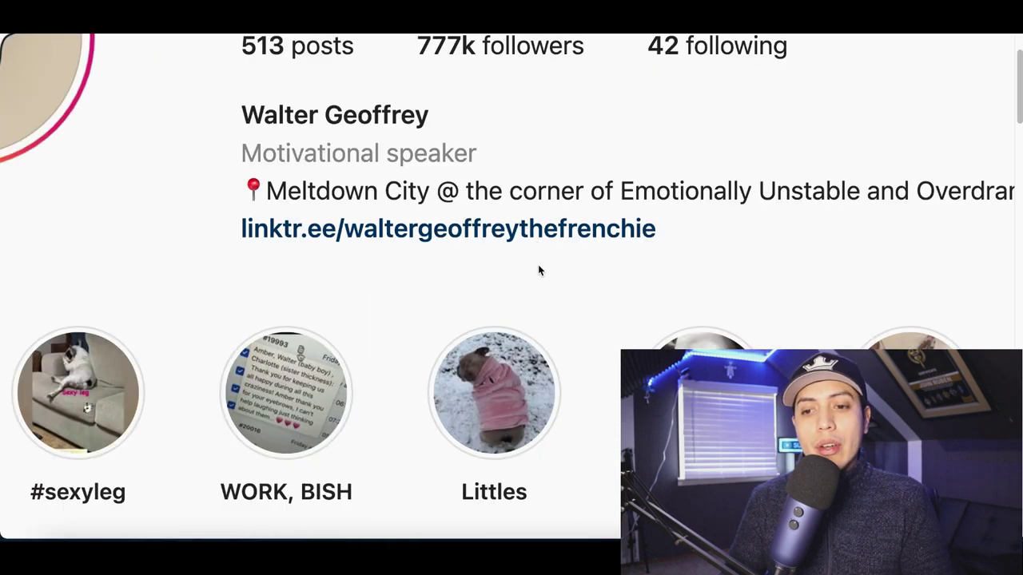
scroll(538, 267, "left", 6)
scroll(539, 264, "up", 3)
scroll(732, 246, "right", 3)
scroll(732, 246, "right", 3)
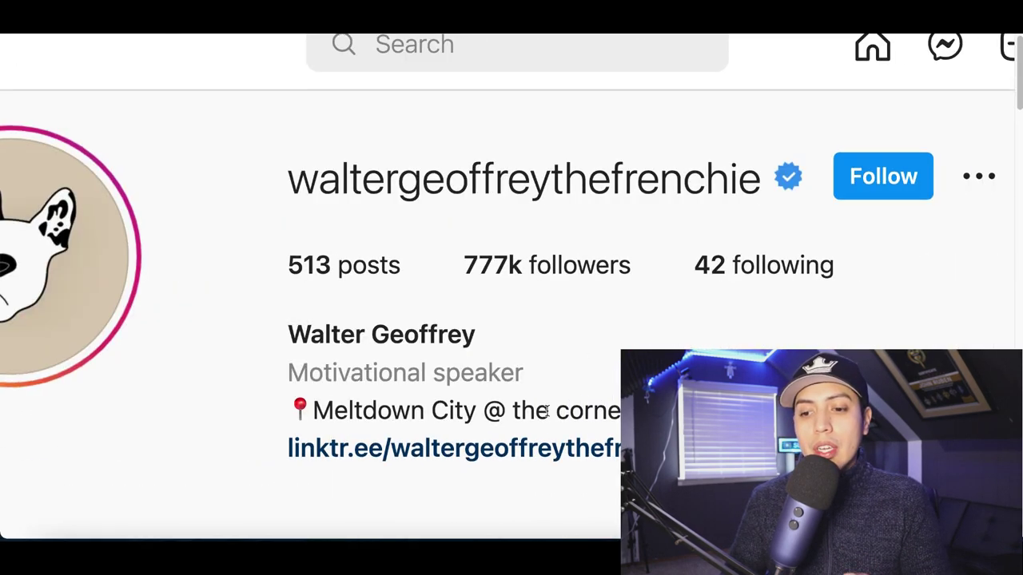
scroll(544, 406, "down", 2)
left_click(507, 370)
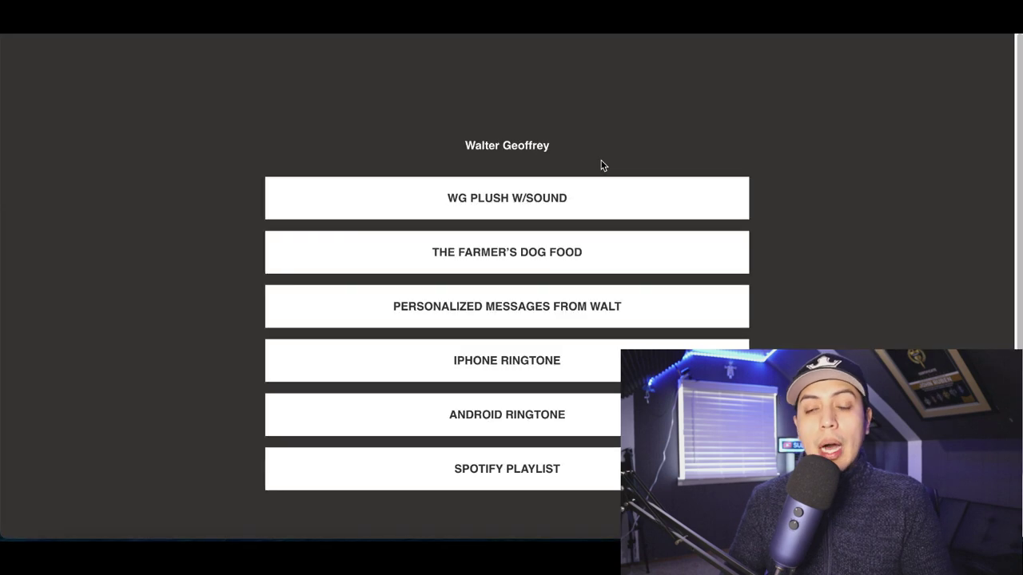
Open the WG Plush w/Sound link and browse the store's T-shirt designs, prices and availability.
scroll(548, 272, "down", 1)
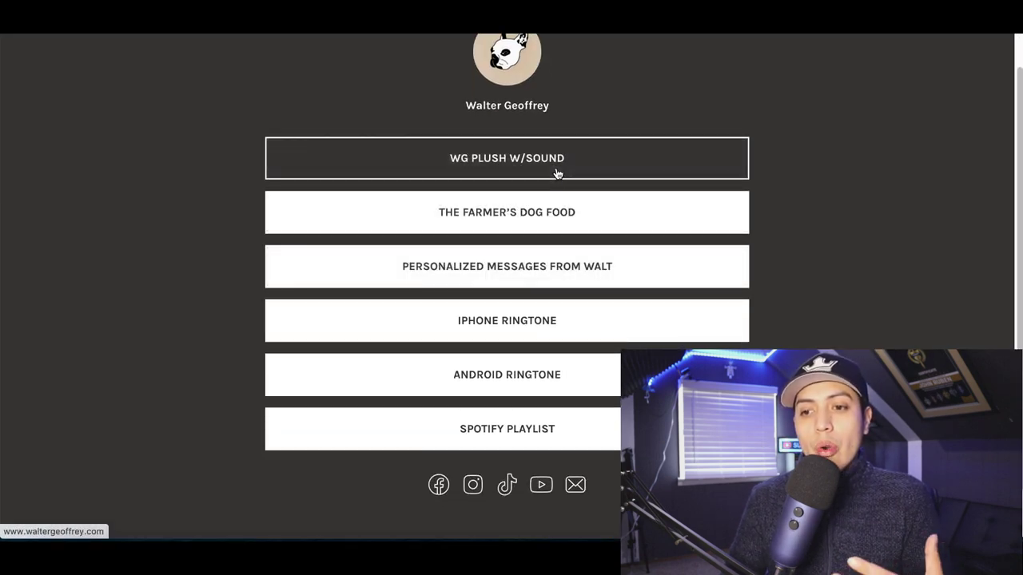
left_click(557, 170)
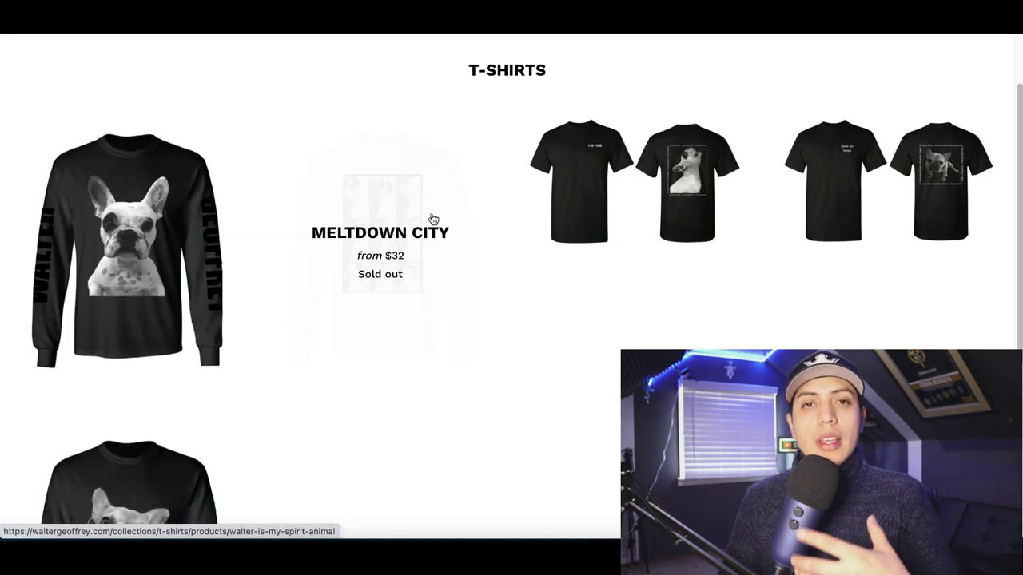
scroll(434, 217, "down", 1)
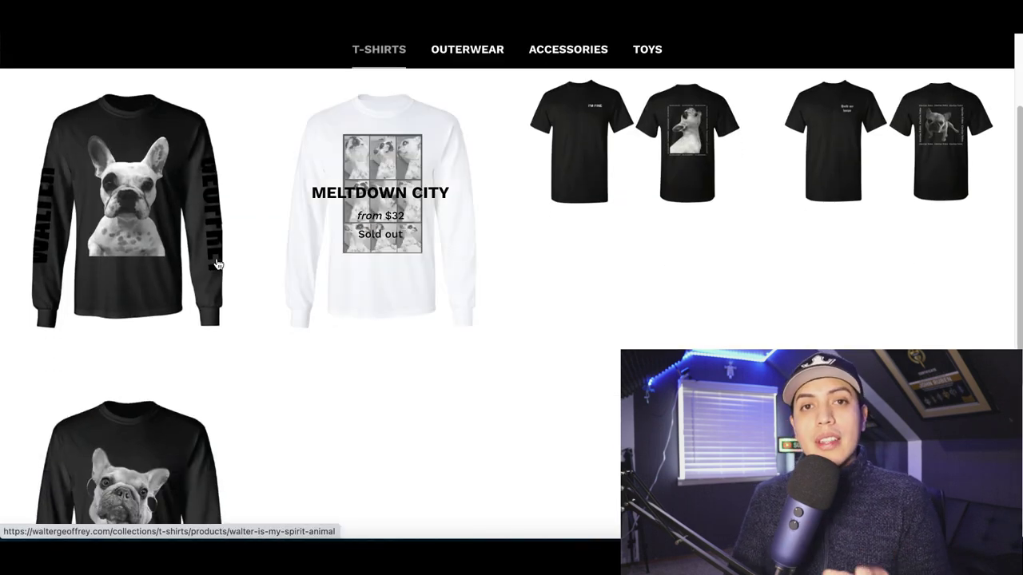
scroll(250, 274, "up", 3)
scroll(252, 274, "left", 2)
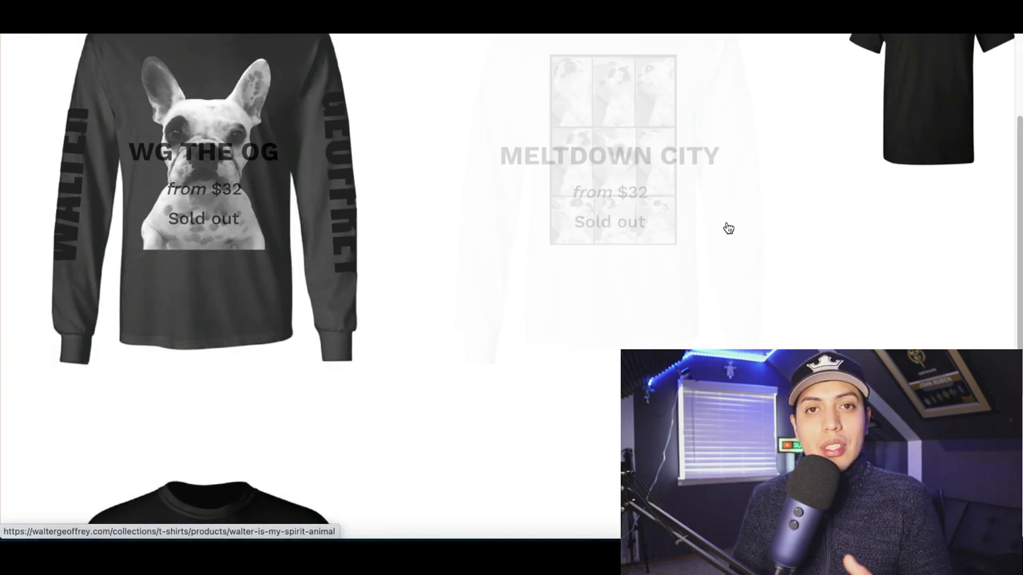
scroll(873, 217, "right", 4)
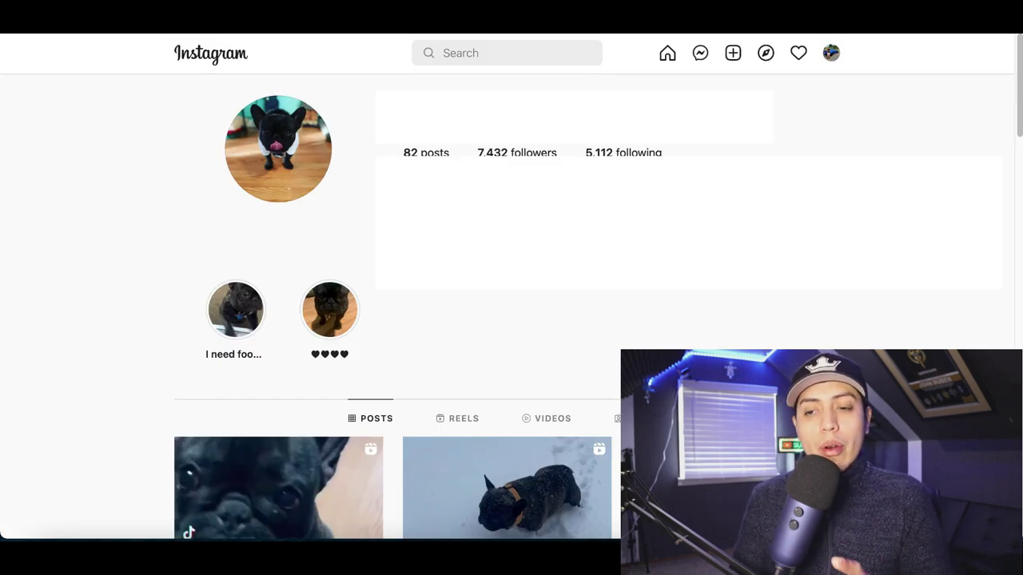
Check the smaller black French bulldog account's follower count on Instagram and browse the view counts of its Reels.
left_click_drag(520, 152, 537, 152)
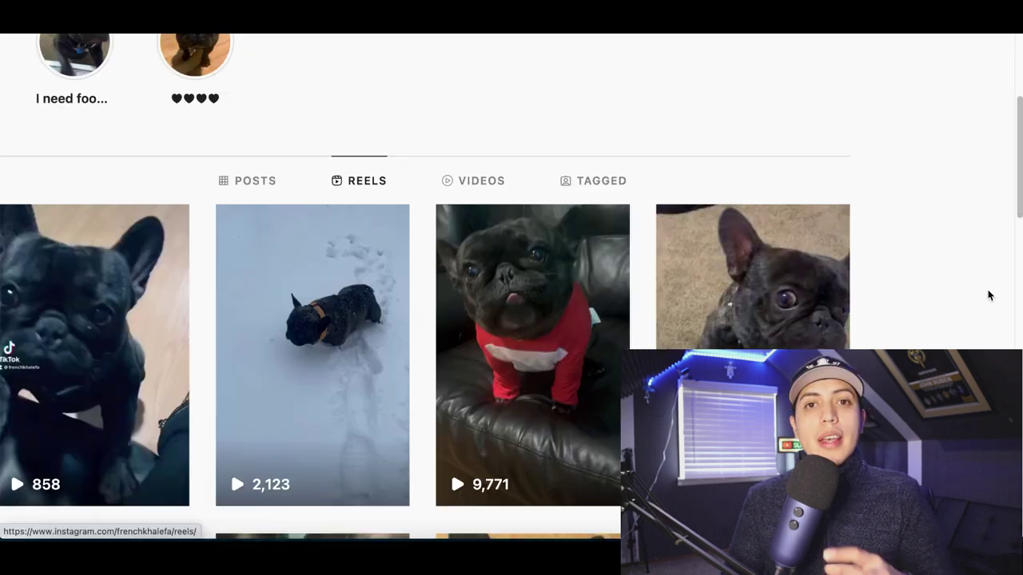
scroll(988, 295, "down", 5)
scroll(988, 295, "down", 4)
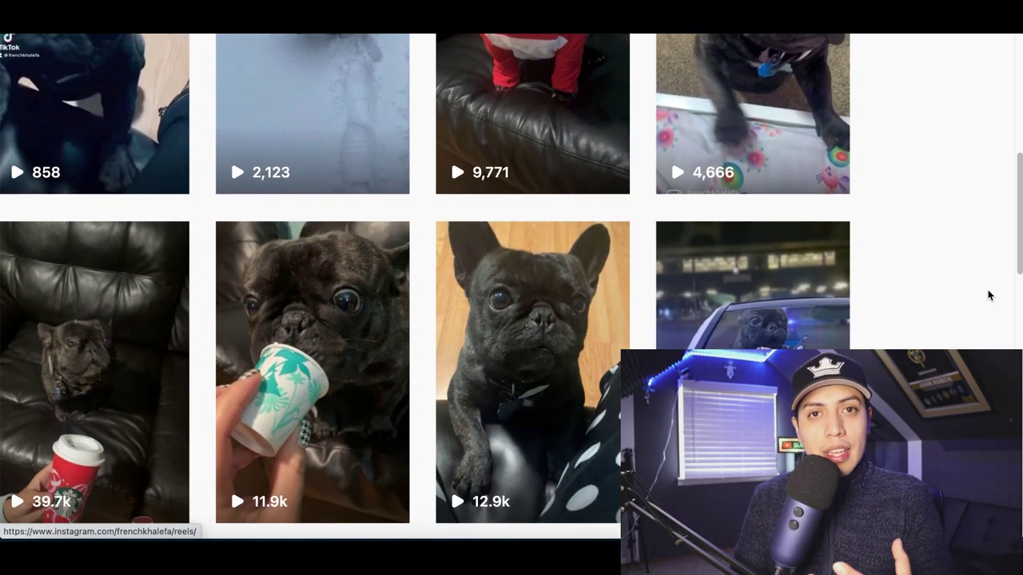
scroll(989, 295, "down", 2)
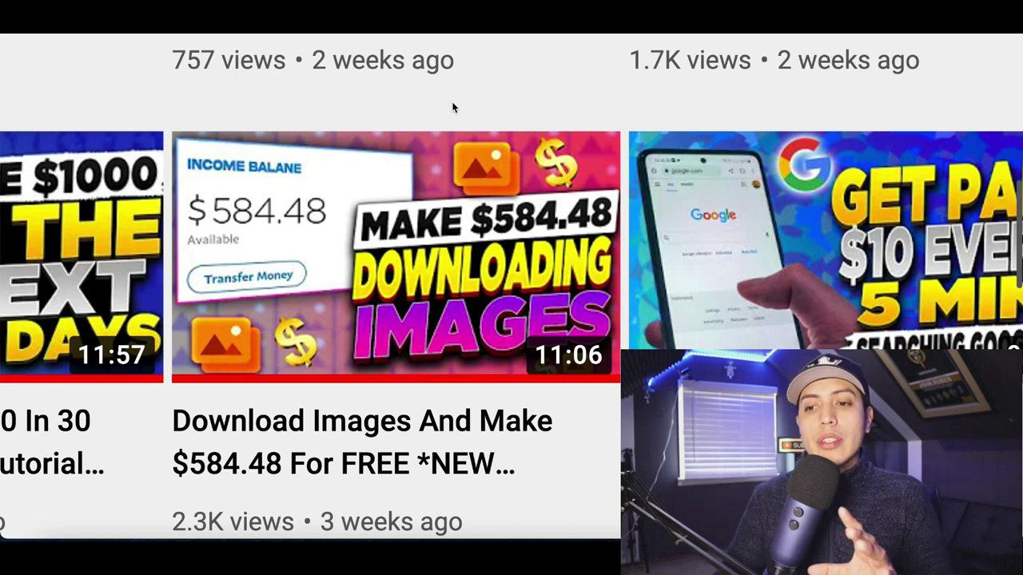
Look at the Download Images And Make $584.48 video among the YouTube channel's uploads.
scroll(452, 107, "down", 1)
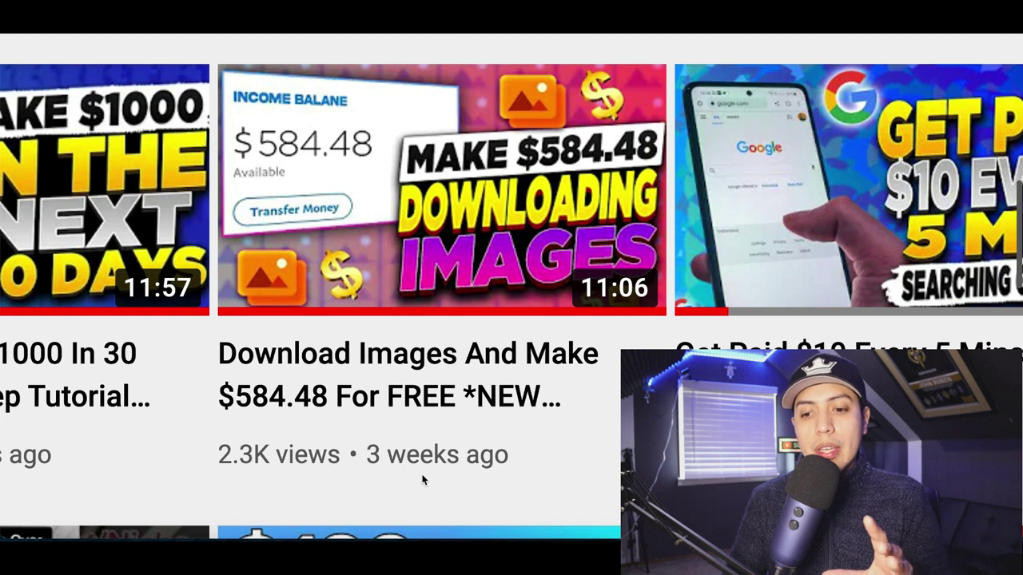